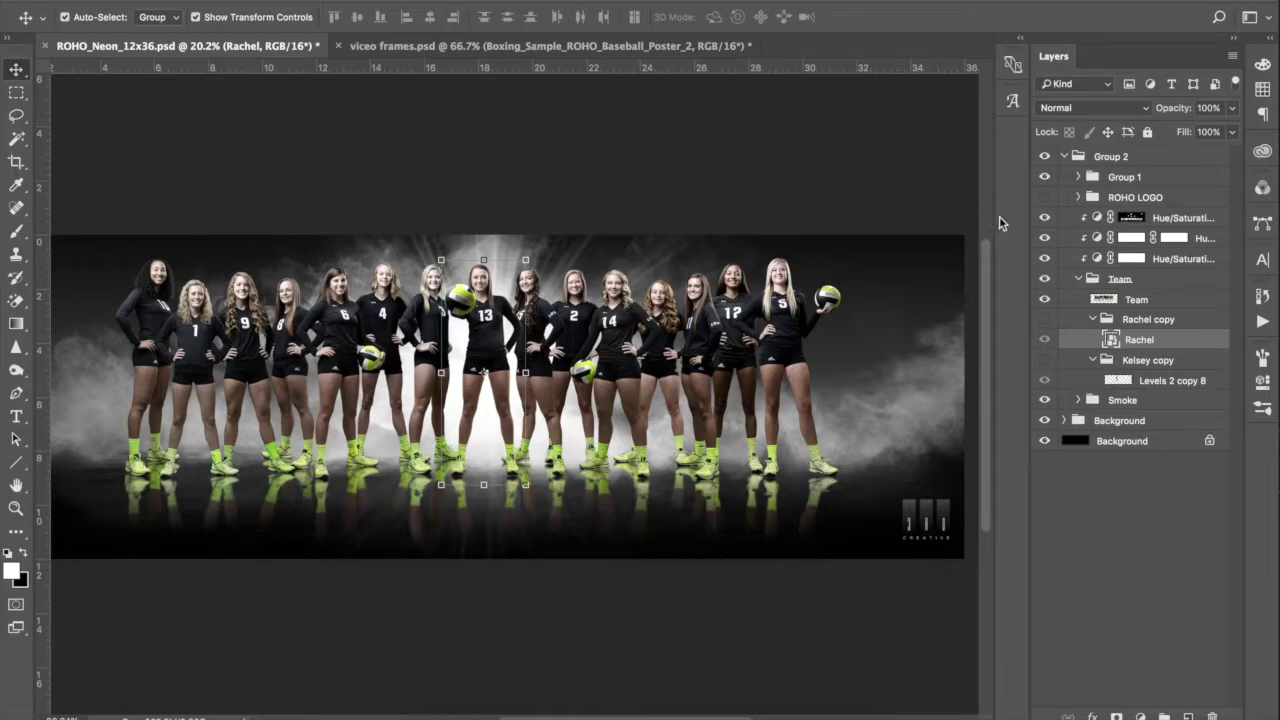
Bring the viceo frames.psd document of sample sports posters to the front.
{"action": "left_click", "coordinate": [707, 51]}
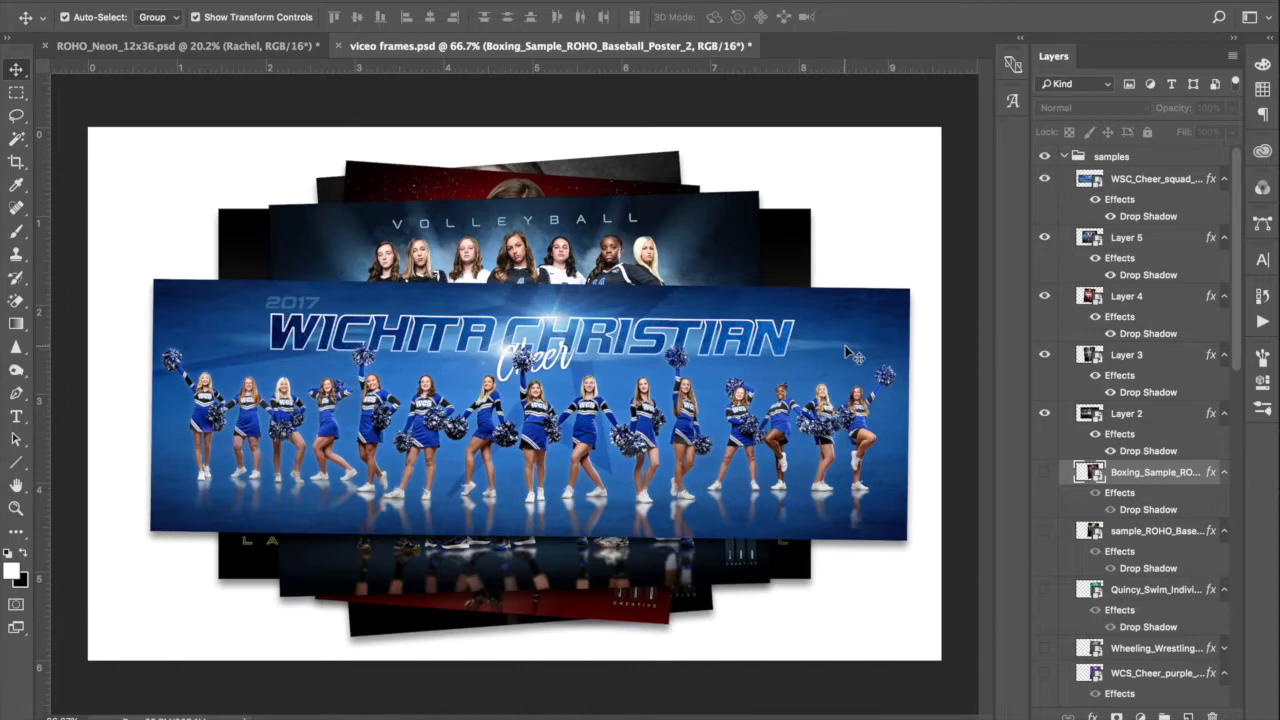
Hide the WSC_Cheer_squad, Layer 5, Layer 4 and Layer 3 posters, then return to ROHO_Neon_12x36.psd.
{"action": "left_click", "coordinate": [1044, 181]}
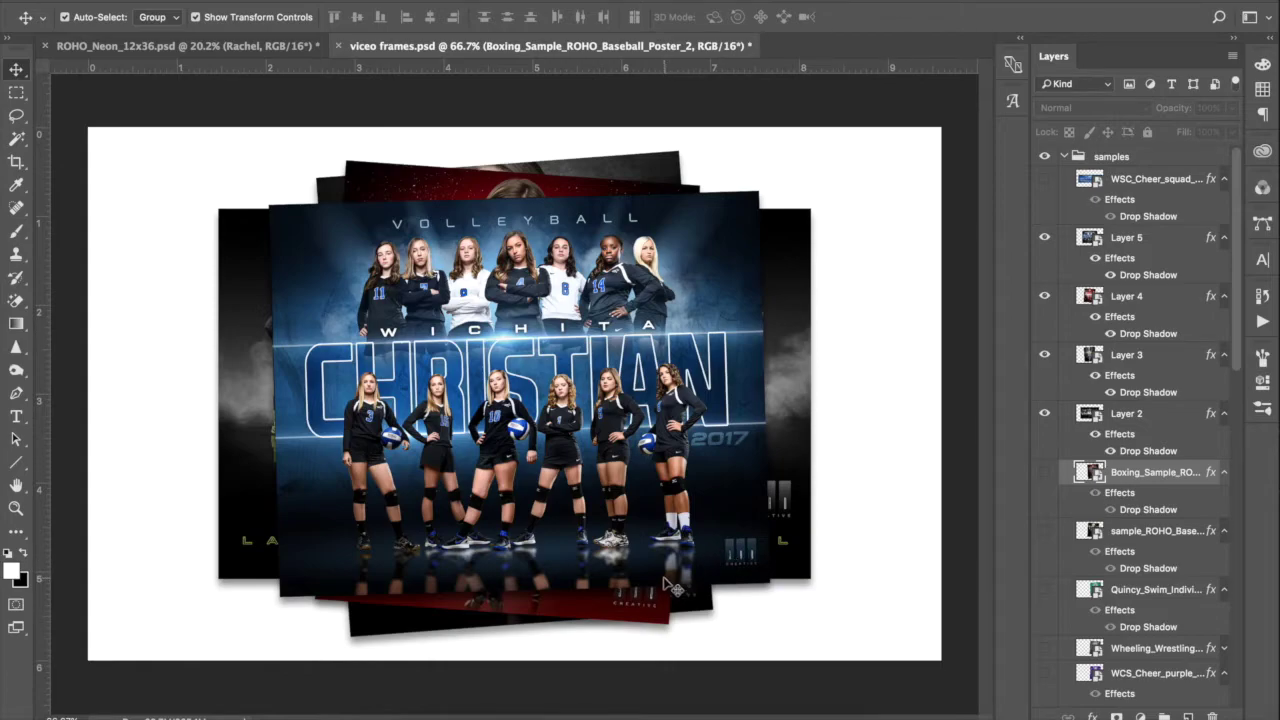
{"action": "left_click", "coordinate": [1044, 238]}
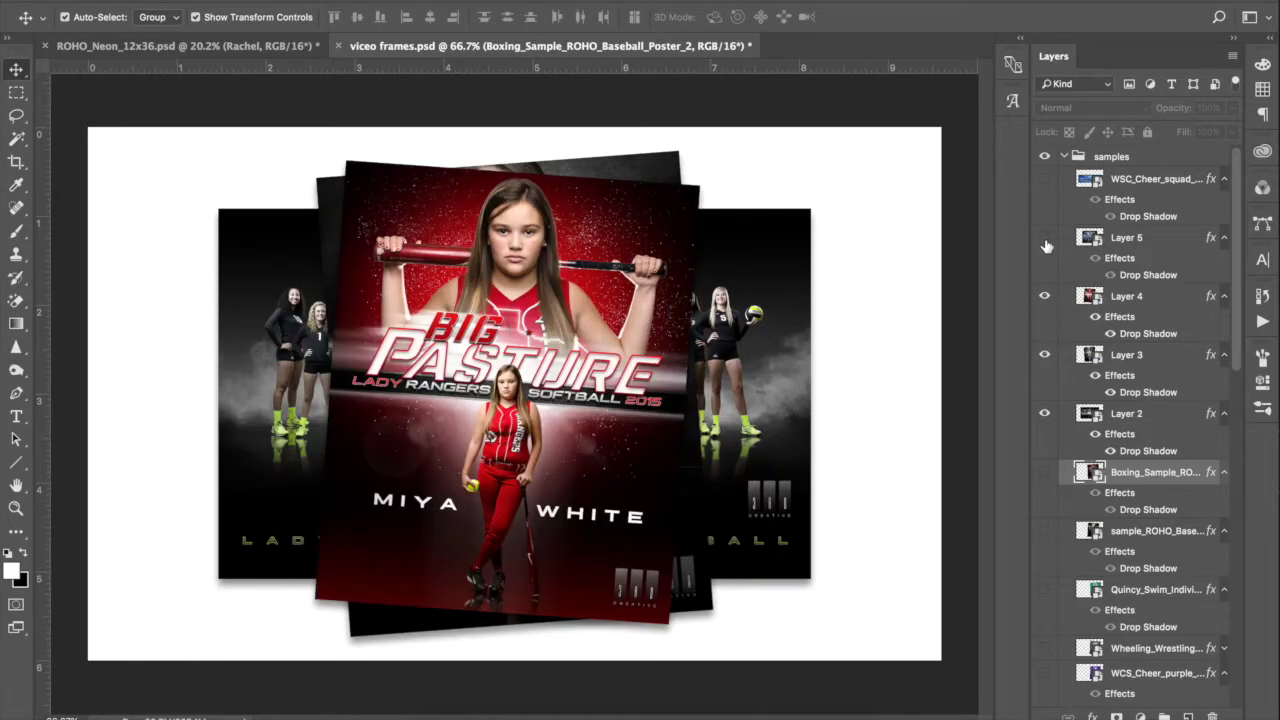
{"action": "left_click", "coordinate": [1044, 297]}
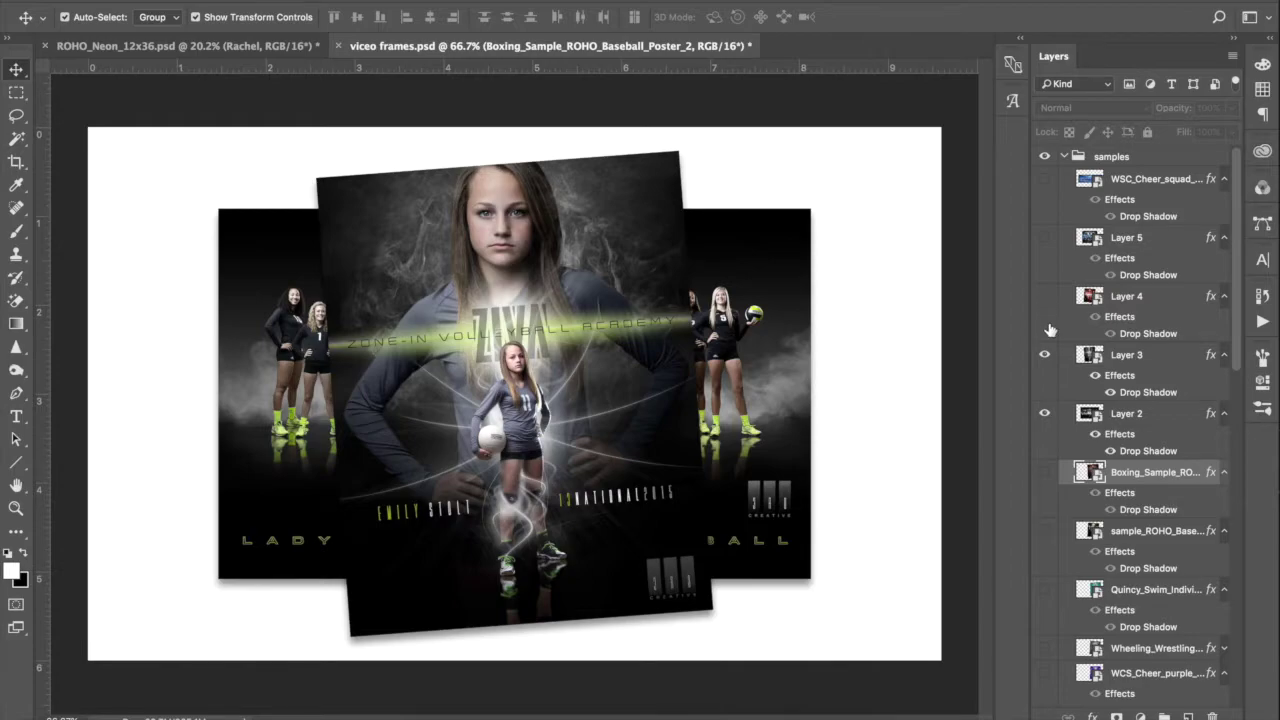
{"action": "left_click", "coordinate": [1045, 355]}
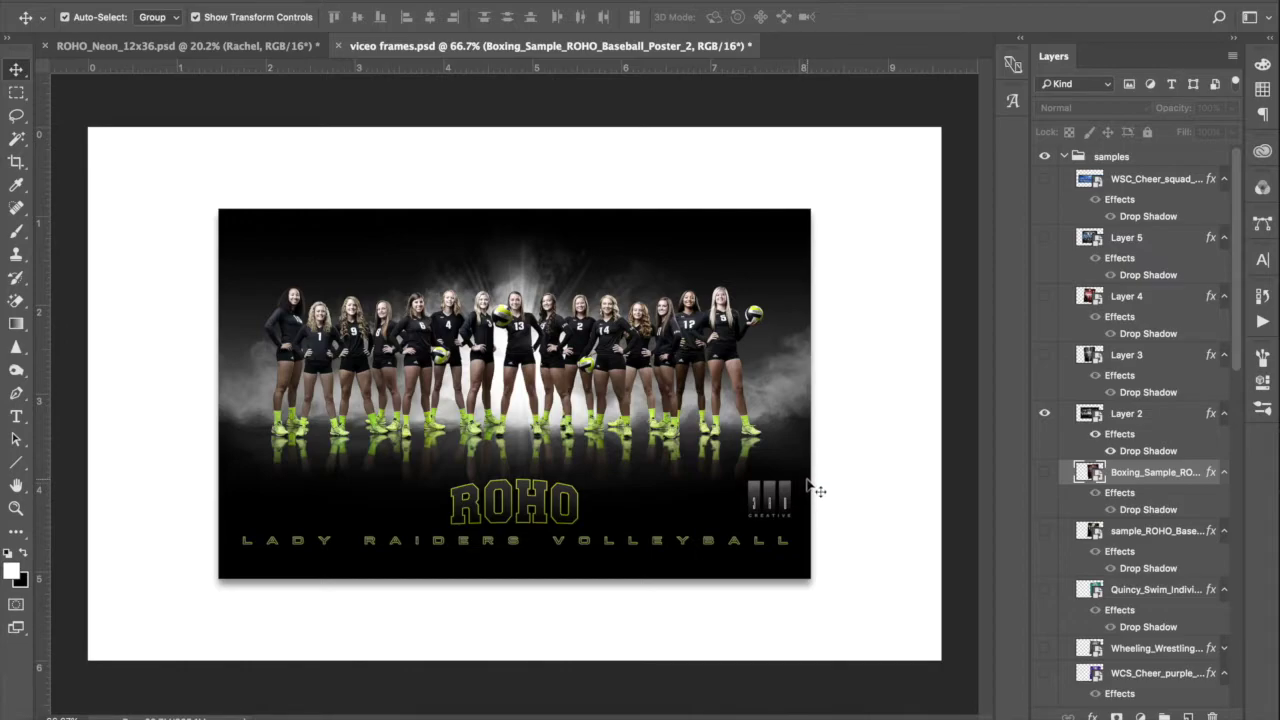
{"action": "left_click", "coordinate": [246, 48]}
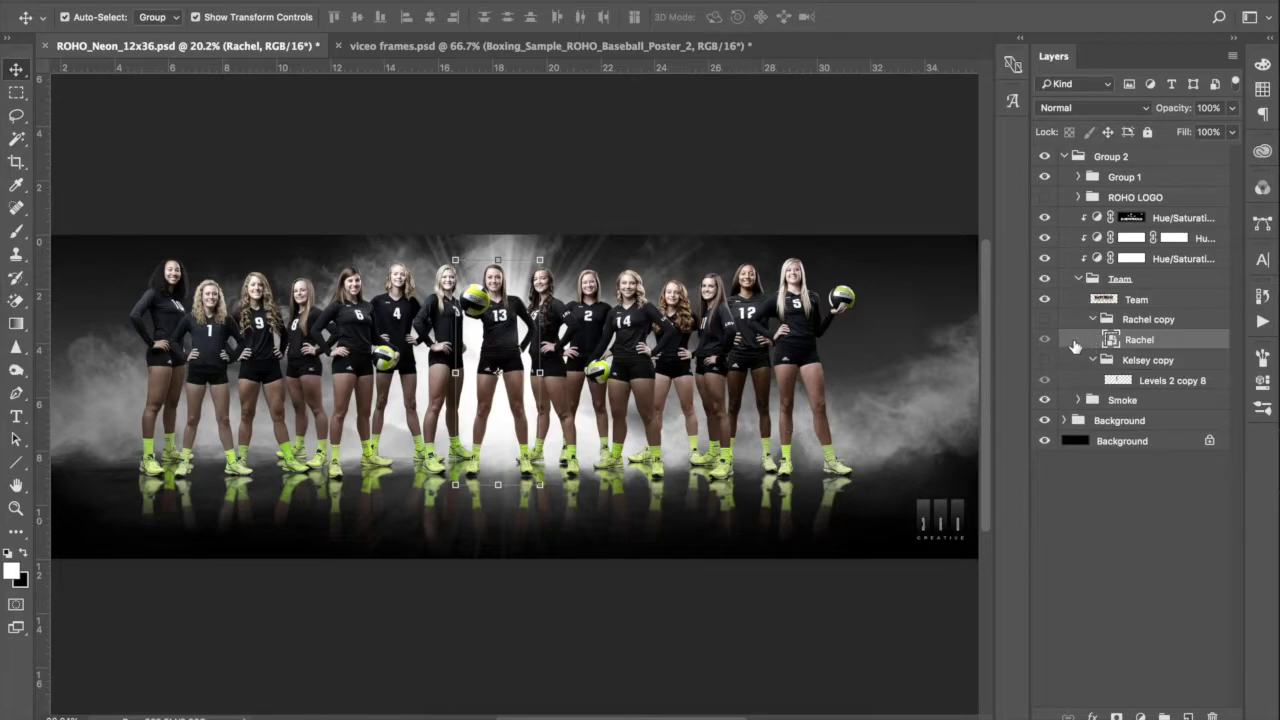
Hide the Team layer and show the Rachel copy group so only player 13 remains.
{"action": "left_click", "coordinate": [1162, 301]}
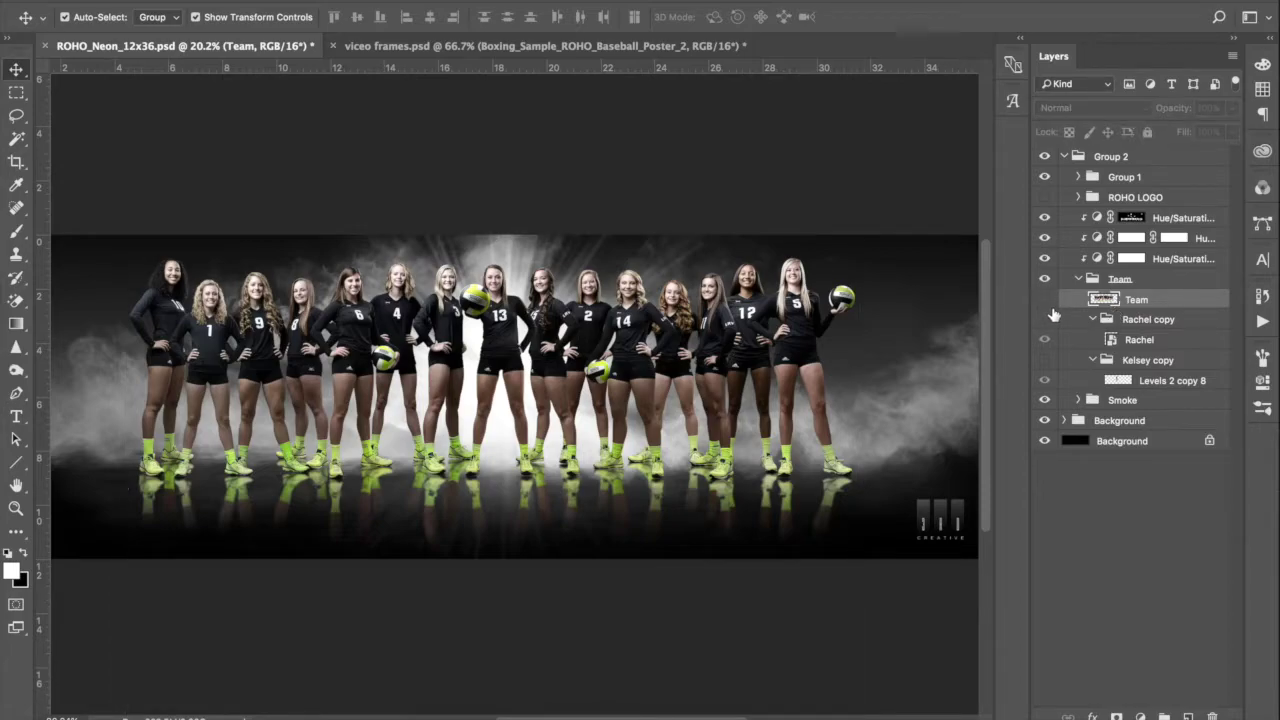
{"action": "left_click", "coordinate": [1046, 302]}
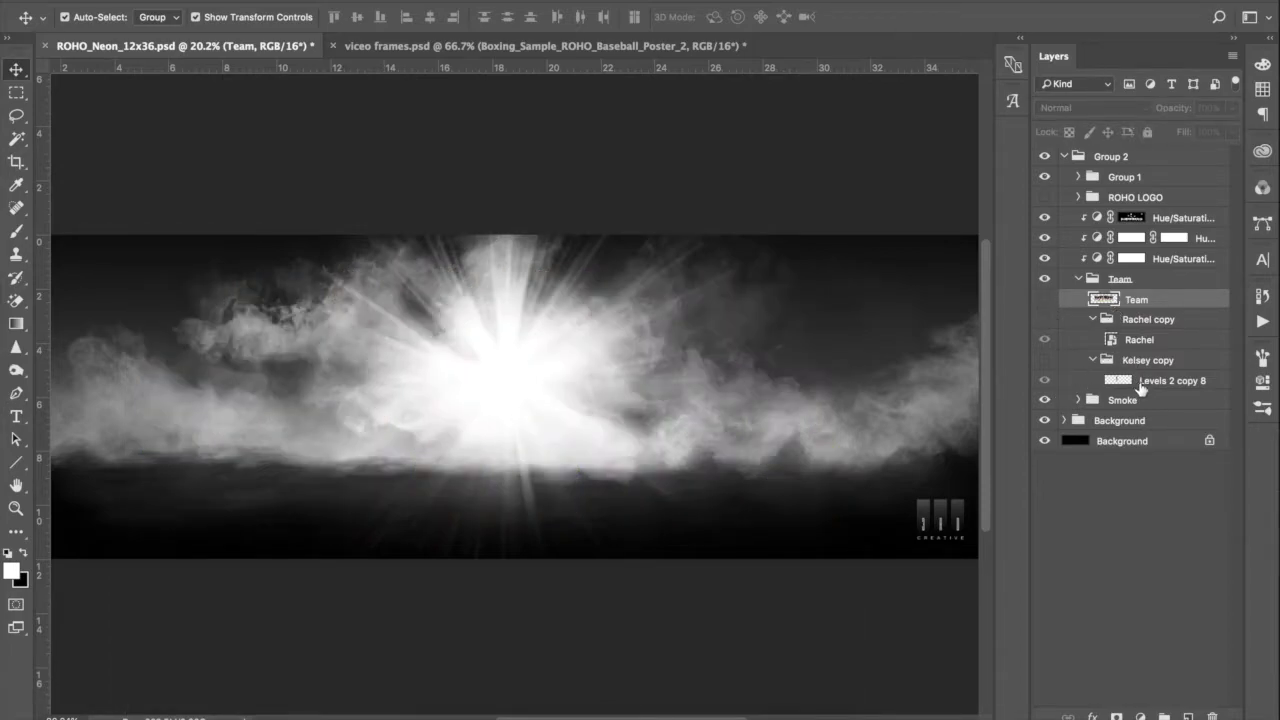
{"action": "double_click", "coordinate": [1160, 322]}
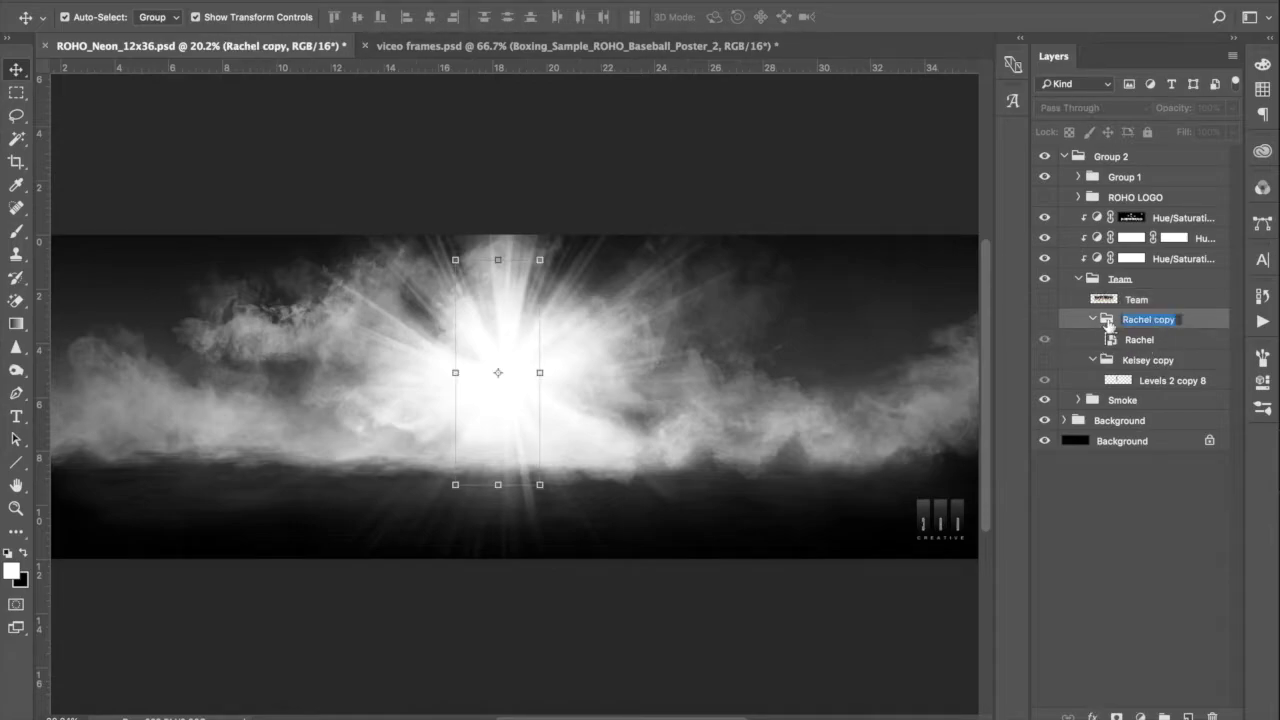
{"action": "double_click", "coordinate": [1200, 319]}
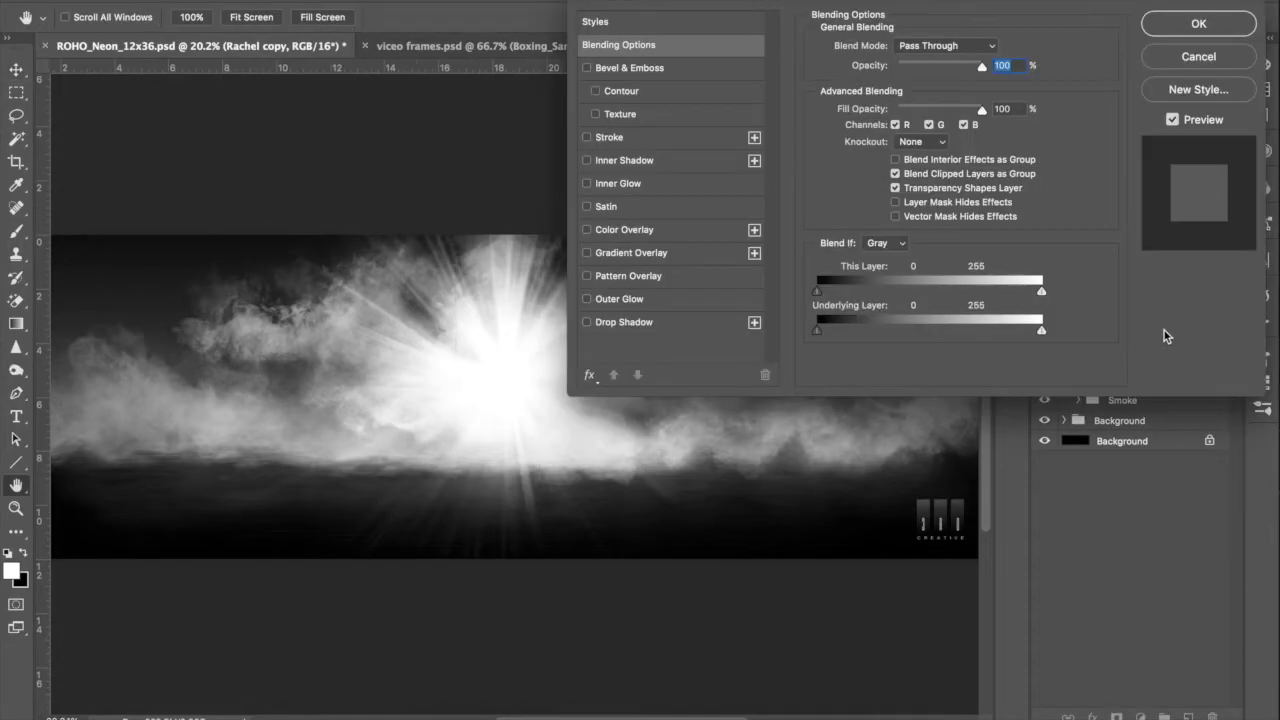
{"action": "left_click", "coordinate": [1196, 57]}
{"action": "left_click", "coordinate": [1045, 320]}
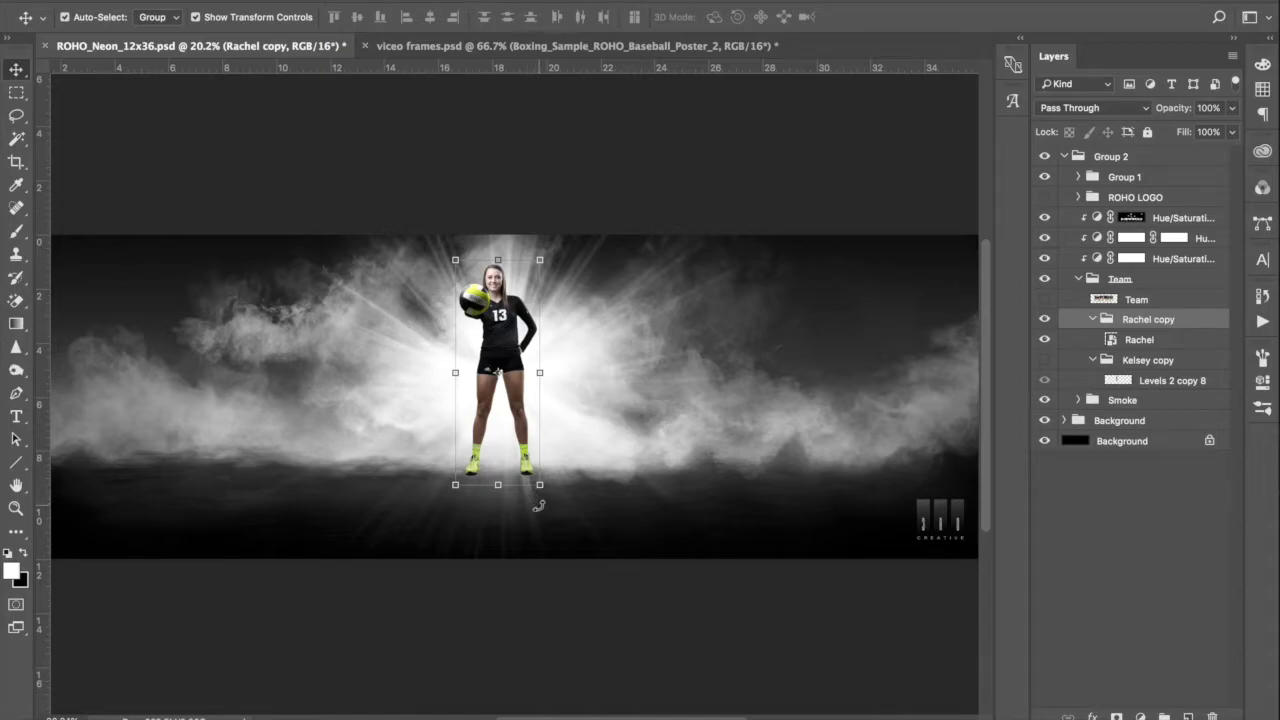
Zoom to about 67% on player 13's feet and select the Rachel layer.
{"action": "scroll", "coordinate": [518, 491], "scroll_direction": "up", "scroll_amount": 3}
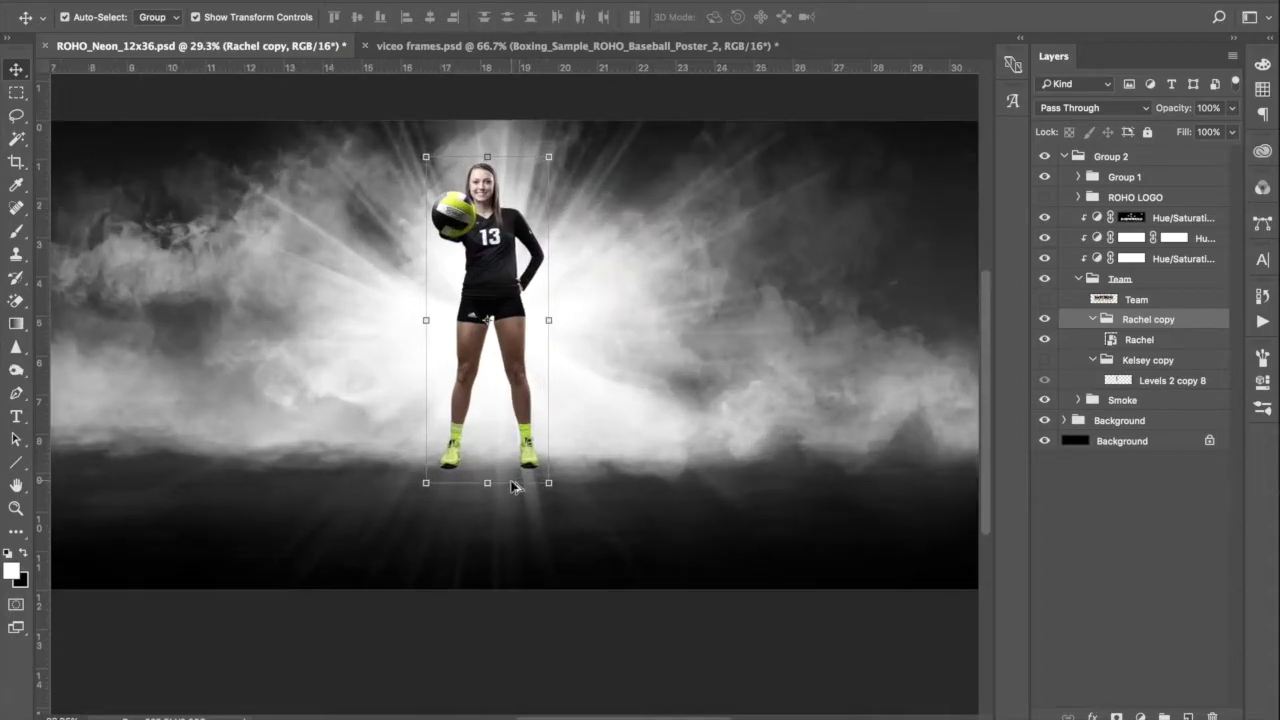
{"action": "scroll", "coordinate": [518, 489], "scroll_direction": "up", "scroll_amount": 4}
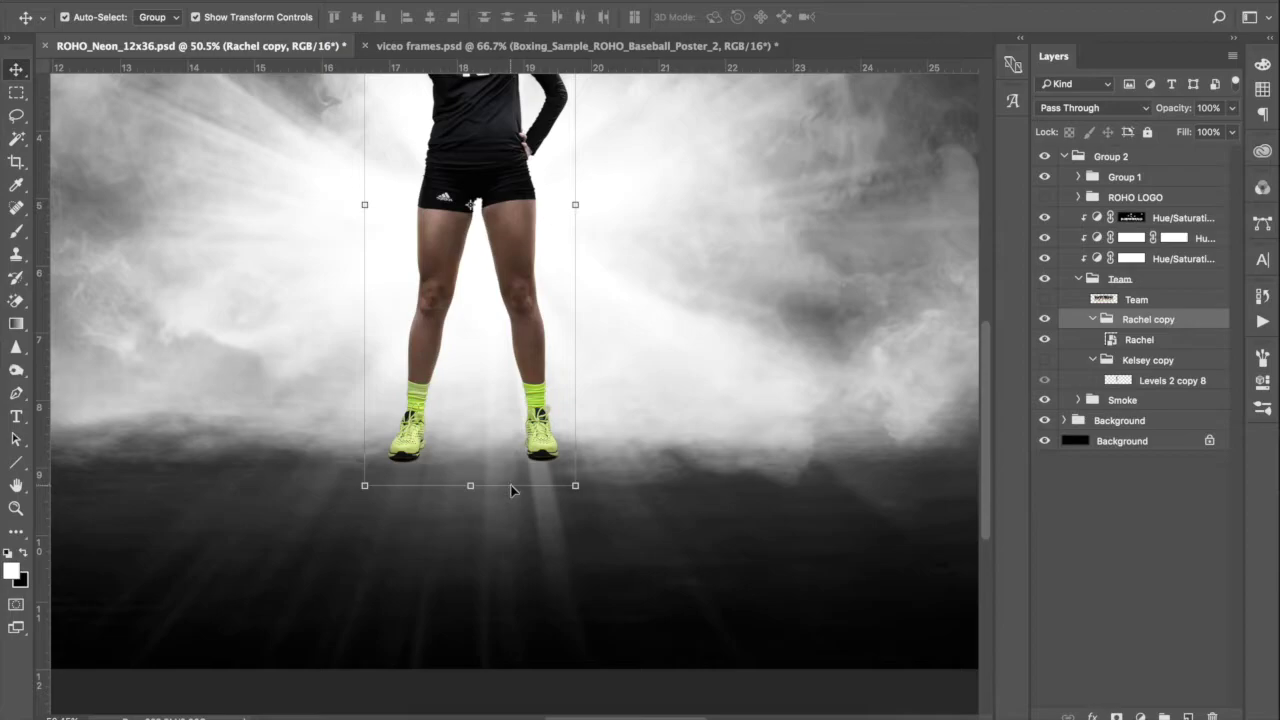
{"action": "scroll", "coordinate": [510, 485], "scroll_direction": "up", "scroll_amount": 1}
{"action": "scroll", "coordinate": [510, 485], "scroll_direction": "up", "scroll_amount": 1}
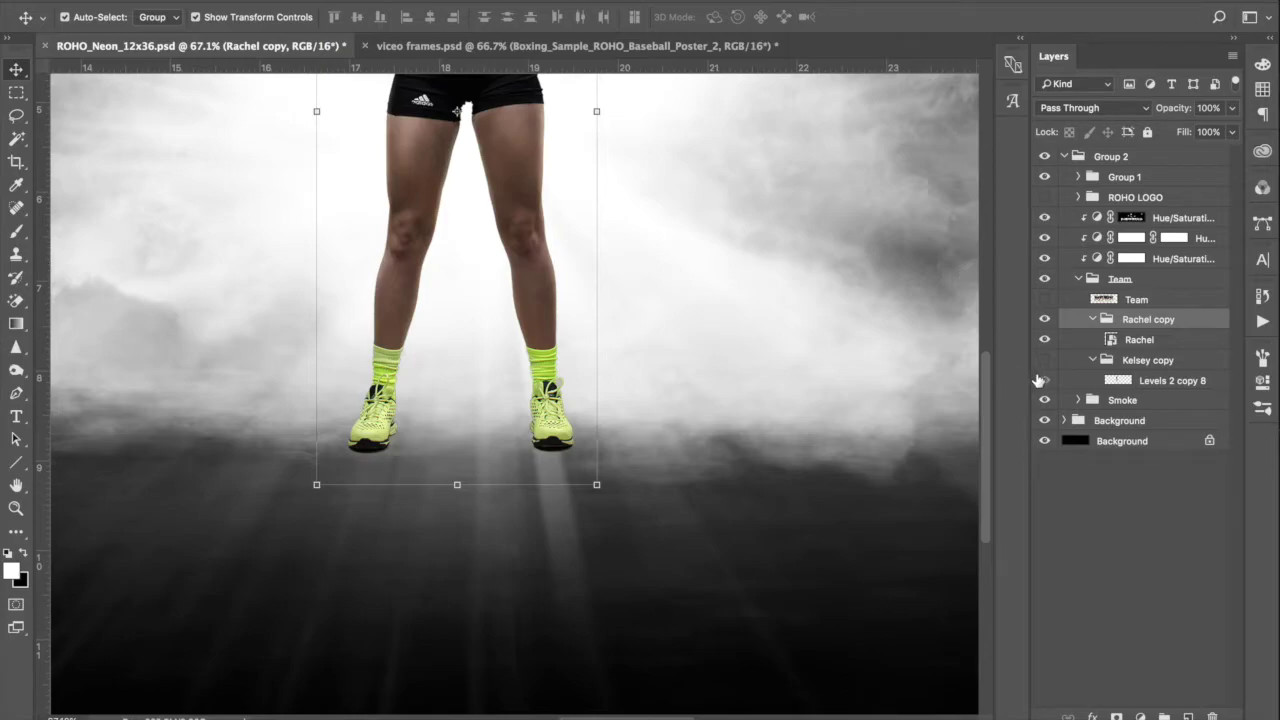
{"action": "left_click", "coordinate": [1163, 344]}
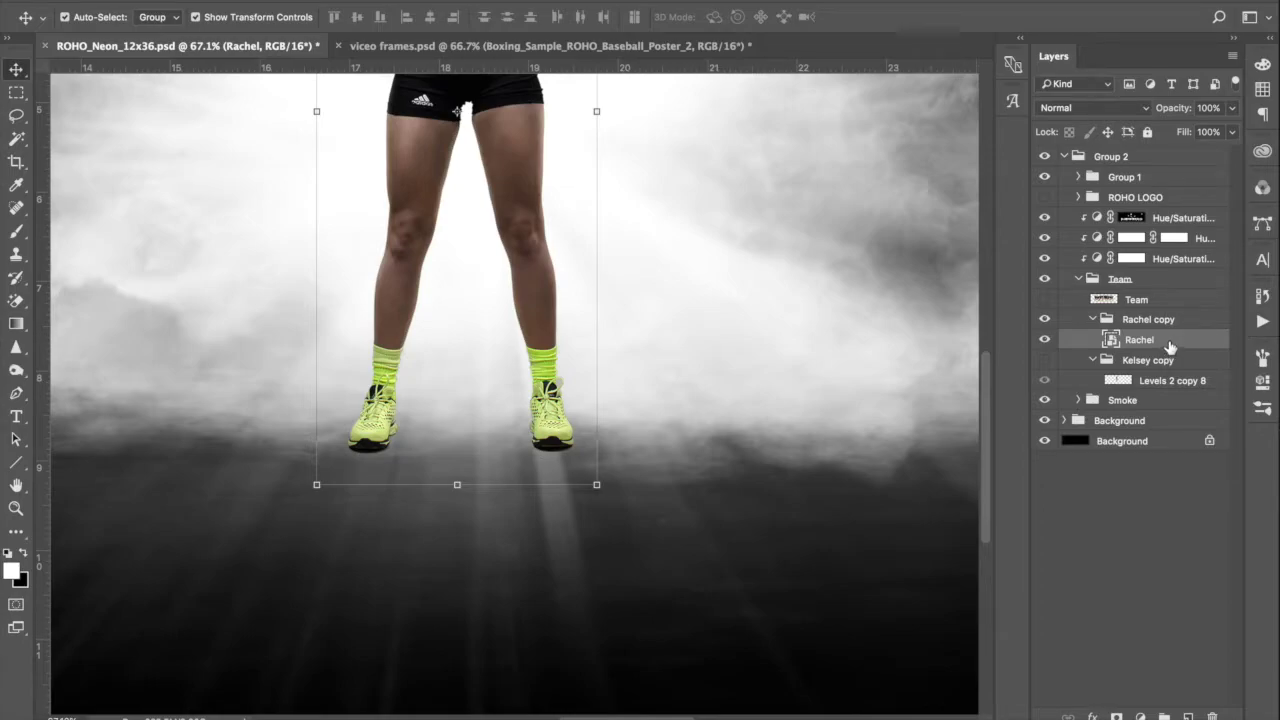
{"action": "right_click", "coordinate": [1168, 345]}
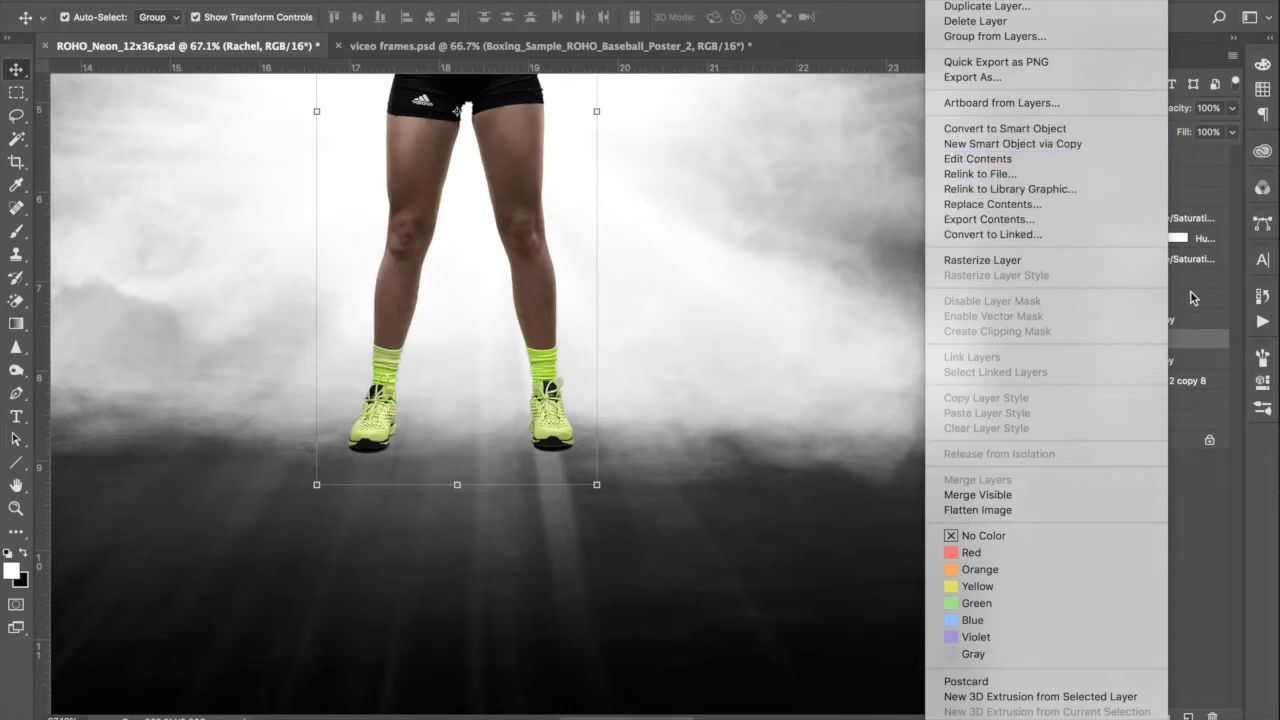
{"action": "left_click", "coordinate": [1200, 336]}
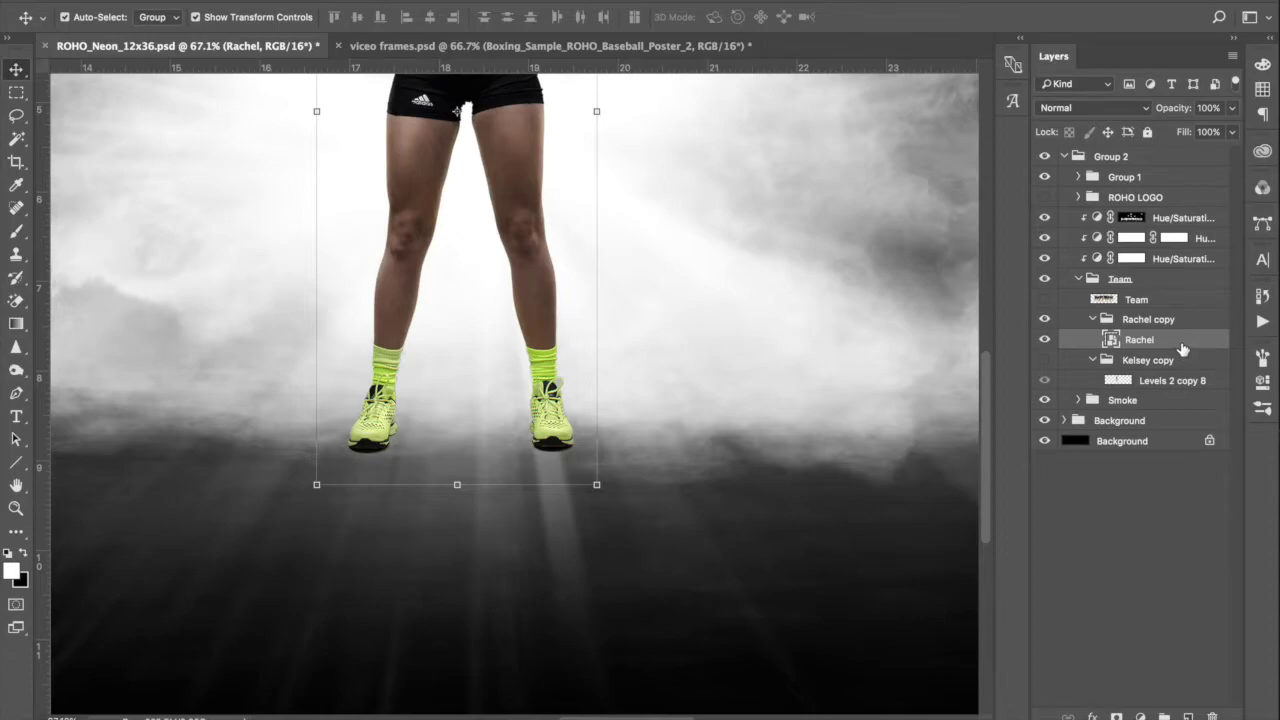
Alt-drag the Rachel layer to create a duplicate directly beneath it.
{"action": "mouse_move", "coordinate": [1179, 344]}
{"action": "left_mouse_down"}
{"action": "mouse_move", "coordinate": [1174, 363]}
{"action": "mouse_move", "coordinate": [1172, 334]}
{"action": "mouse_move", "coordinate": [1178, 343]}
{"action": "left_mouse_up"}
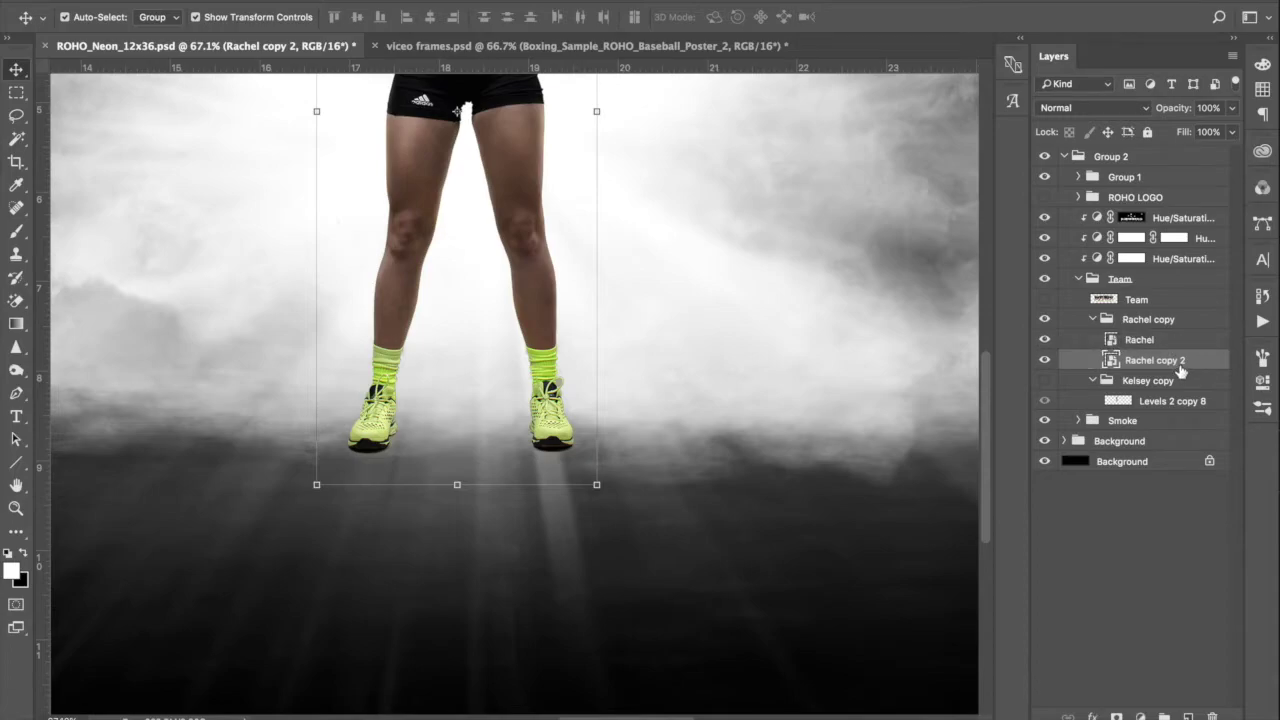
{"action": "left_click", "coordinate": [1152, 341]}
{"action": "right_click", "coordinate": [1152, 342]}
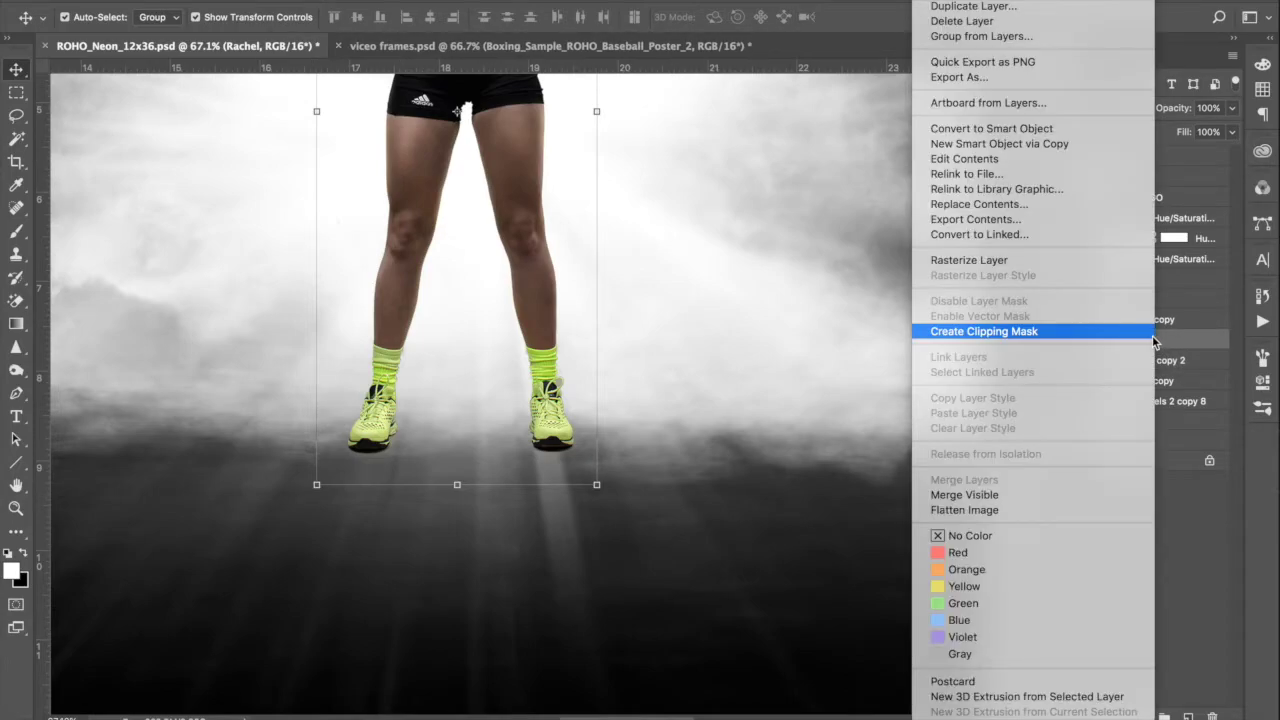
{"action": "left_click", "coordinate": [1188, 14]}
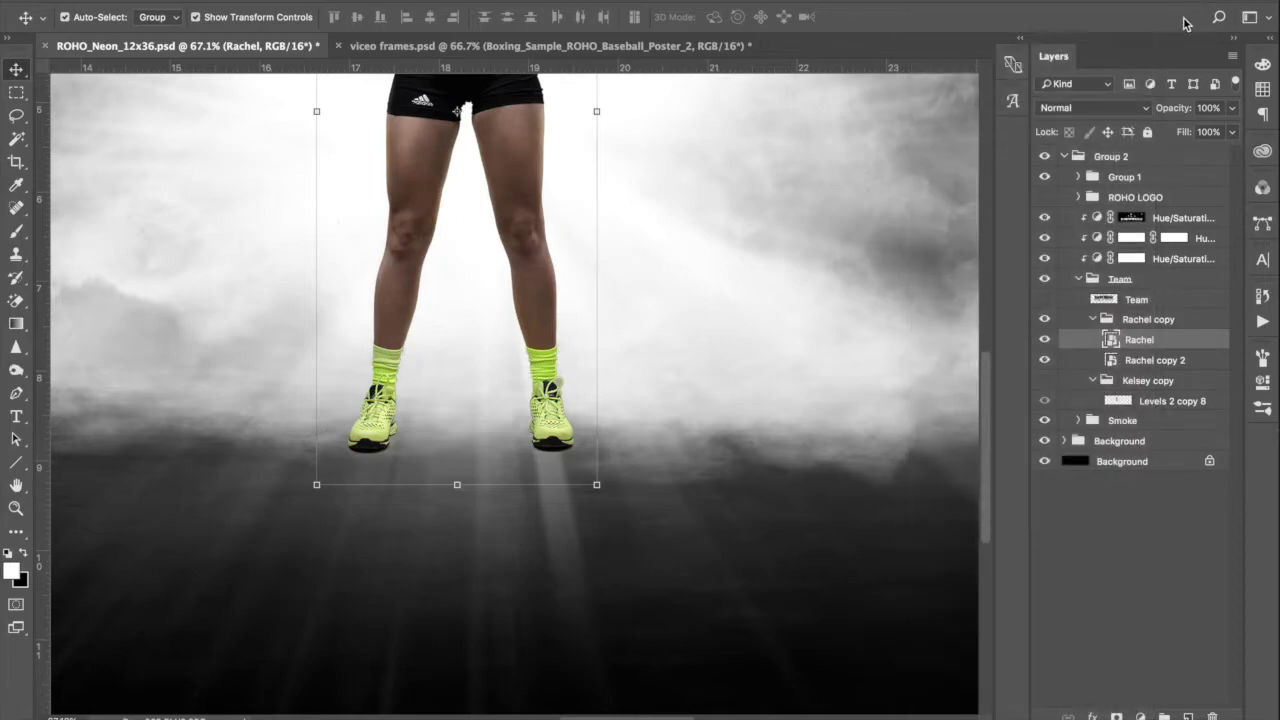
Rename the Rachel copy 2 duplicate to 'reflection'.
{"action": "left_click", "coordinate": [1176, 362]}
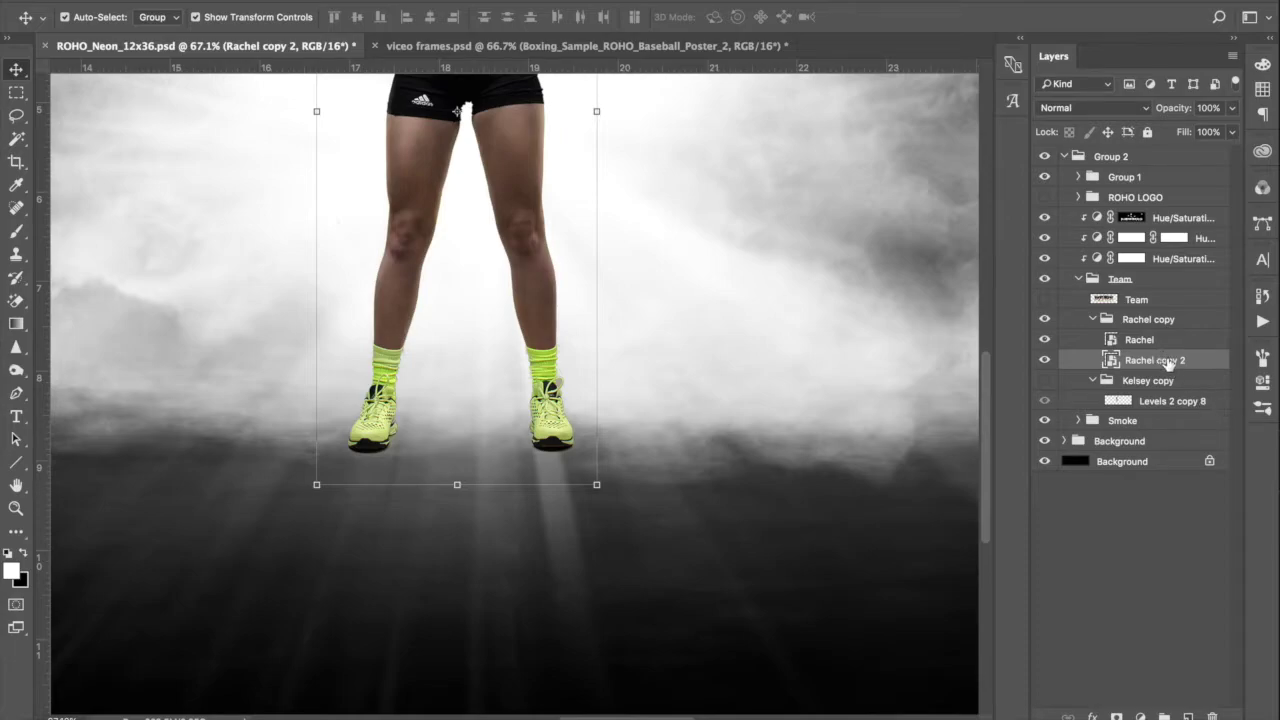
{"action": "double_click", "coordinate": [1146, 361]}
{"action": "type", "text": "reflection"}
{"action": "key", "text": "Return"}
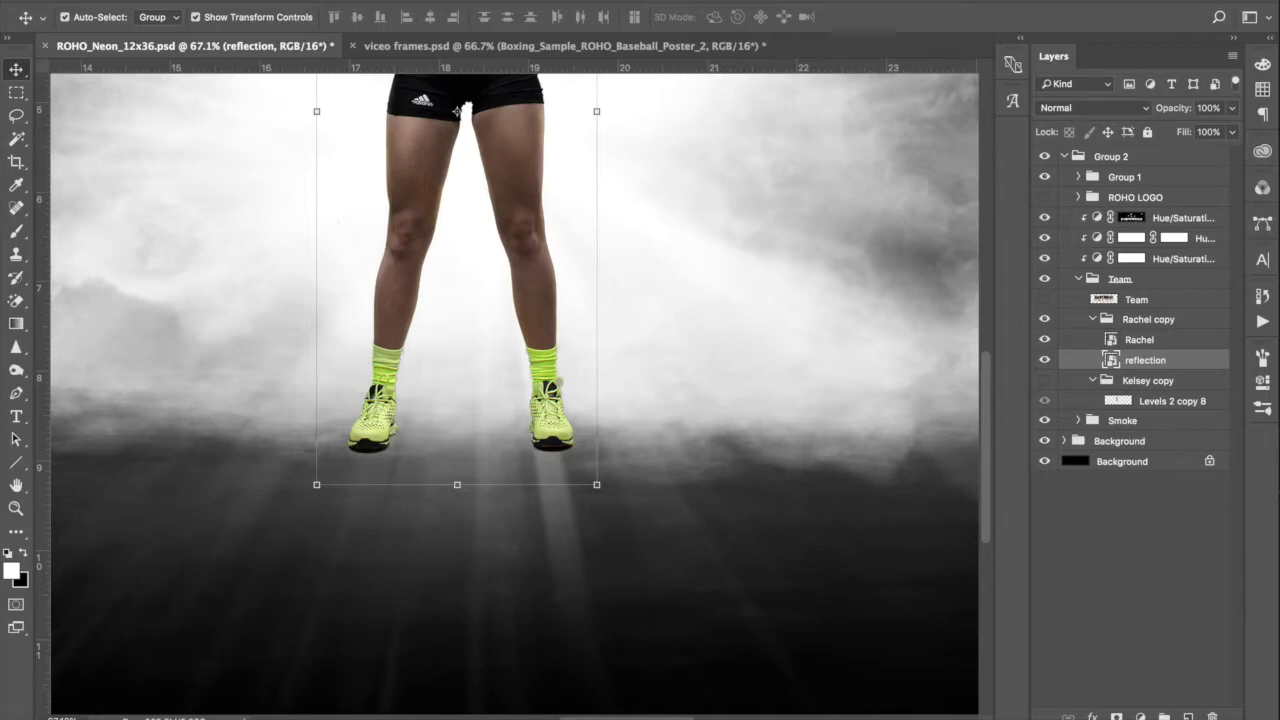
{"action": "left_click", "coordinate": [195, 0]}
Flip the reflection layer vertically and drag it down below the shoes.
{"action": "mouse_move", "coordinate": [322, 366]}
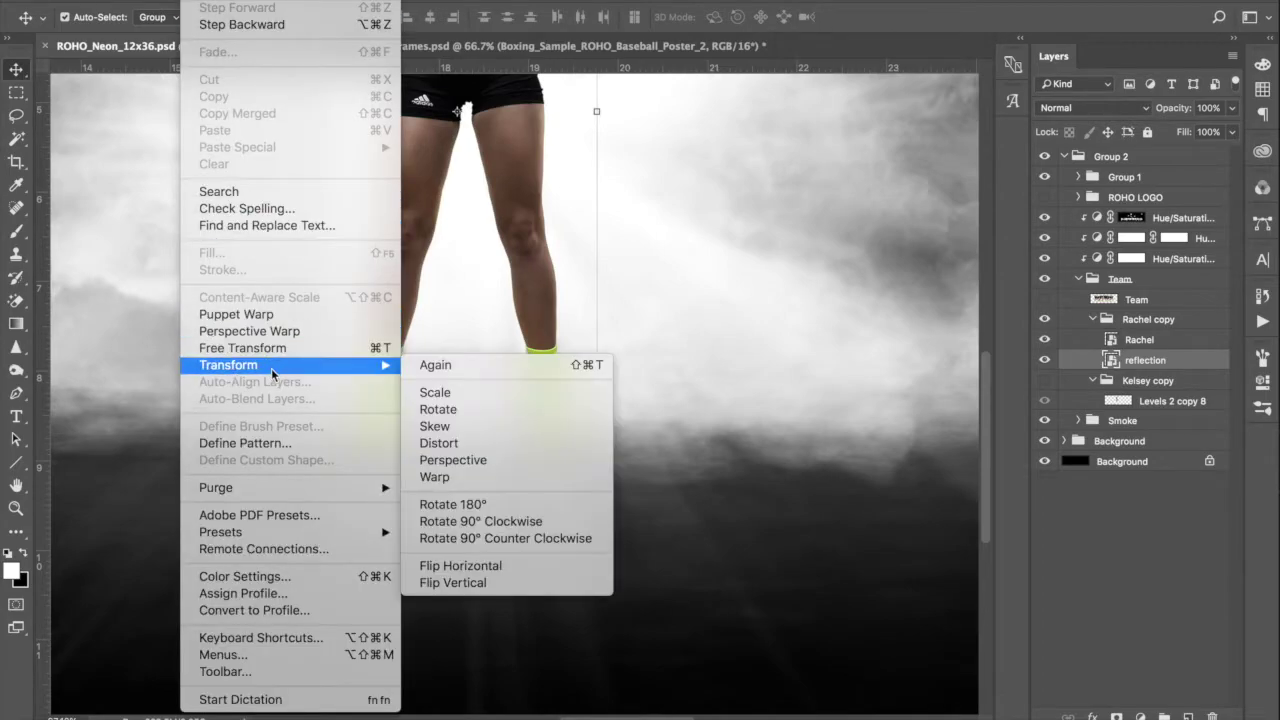
{"action": "left_click", "coordinate": [515, 583]}
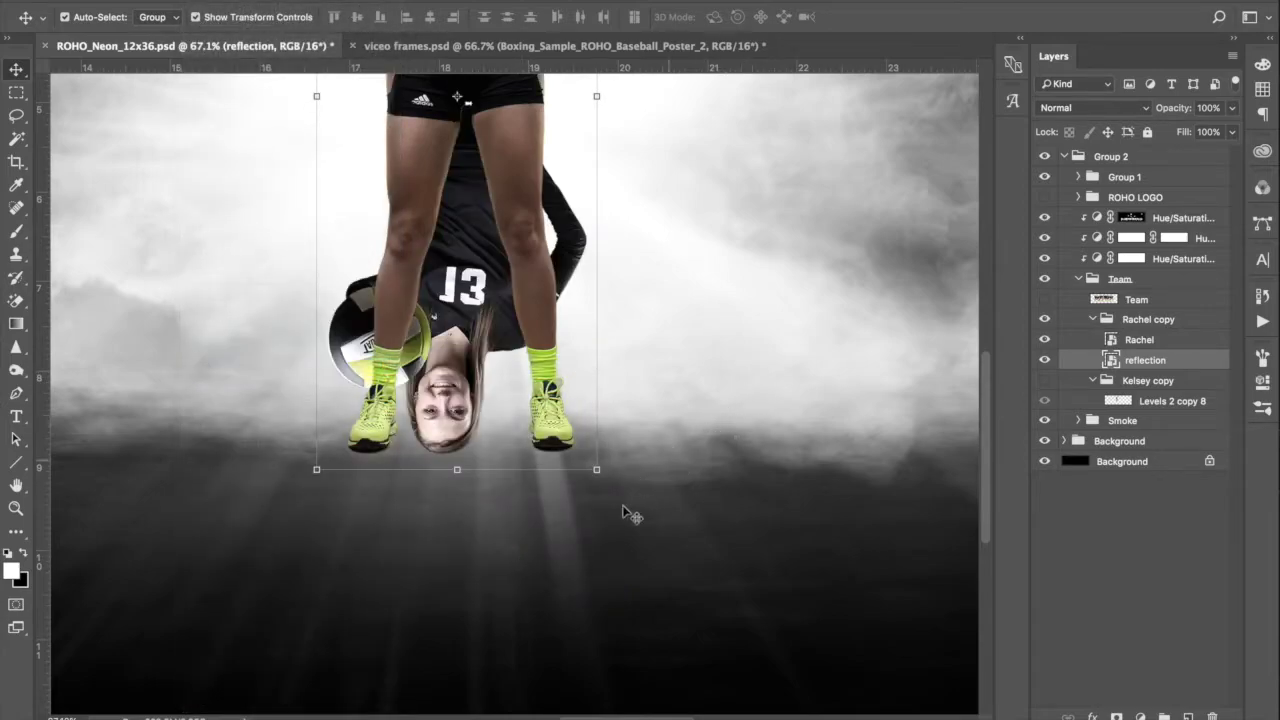
{"action": "left_click", "coordinate": [595, 467]}
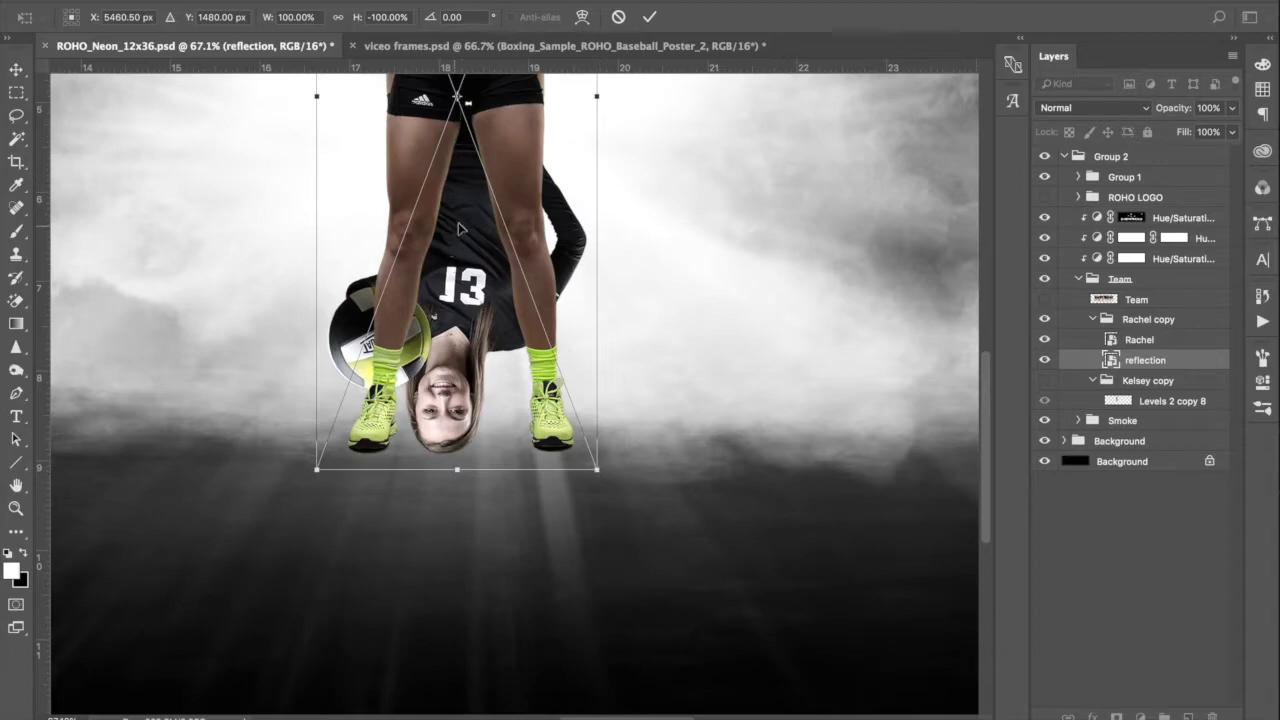
{"action": "left_click_drag", "start_coordinate": [462, 232], "coordinate": [467, 241]}
{"action": "left_click_drag", "start_coordinate": [471, 593], "coordinate": [480, 380]}
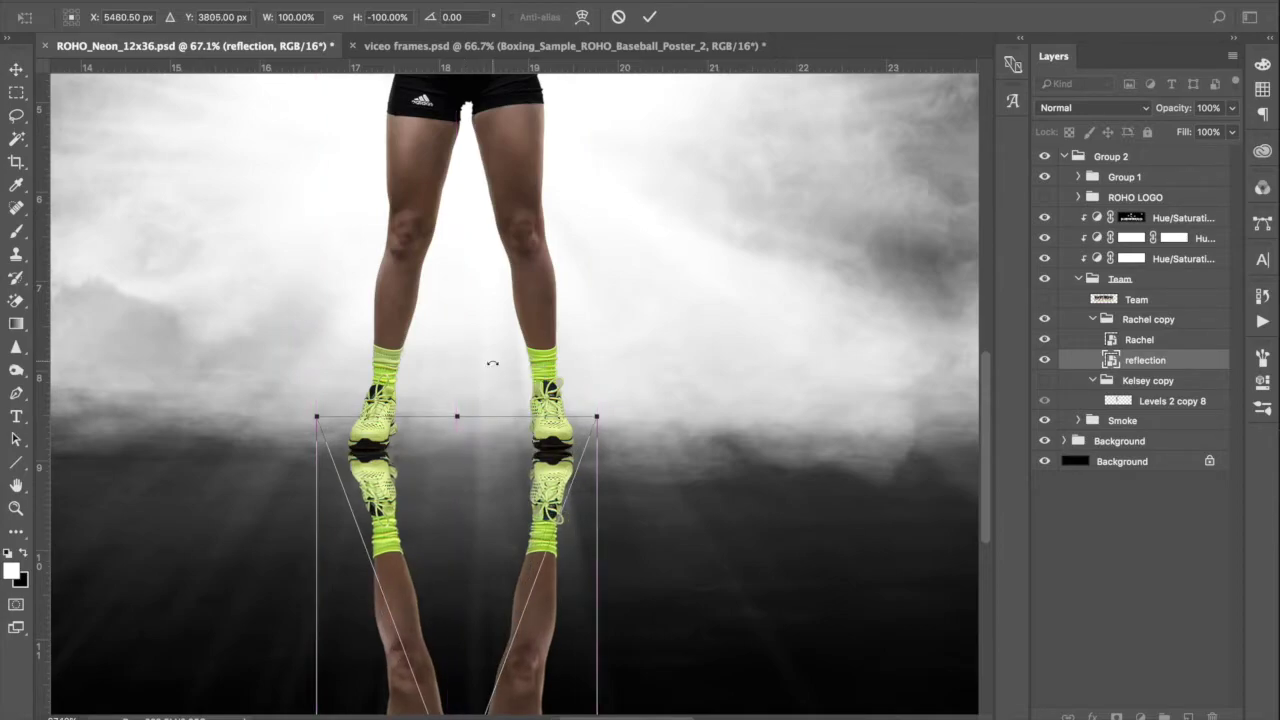
Nudge the flipped reflection with arrow keys until it meets the shoe soles, then commit.
{"action": "key", "text": "Left"}
{"action": "key", "text": "Left"}
{"action": "key", "text": "Left"}
{"action": "key", "text": "Up"}
{"action": "key", "text": "Up"}
{"action": "key", "text": "Up"}
{"action": "key", "text": "Up"}
{"action": "key", "text": "Up"}
{"action": "key", "text": "Up"}
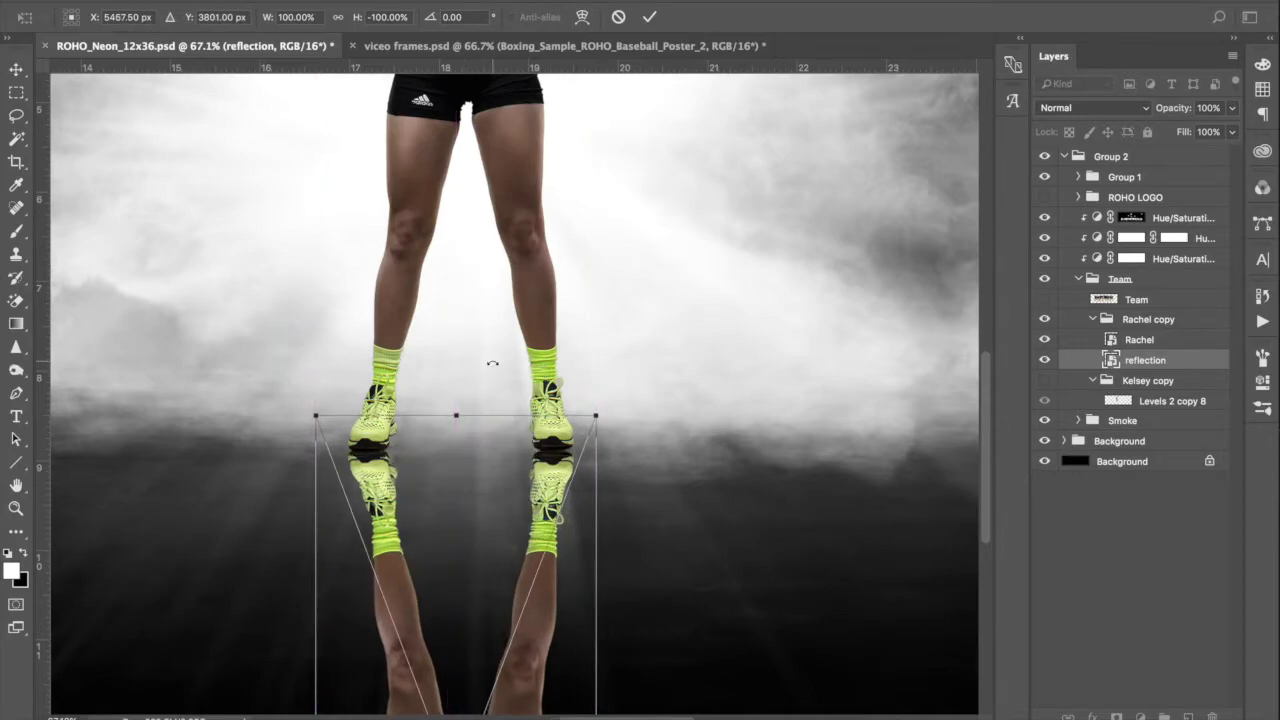
{"action": "key", "text": "Up"}
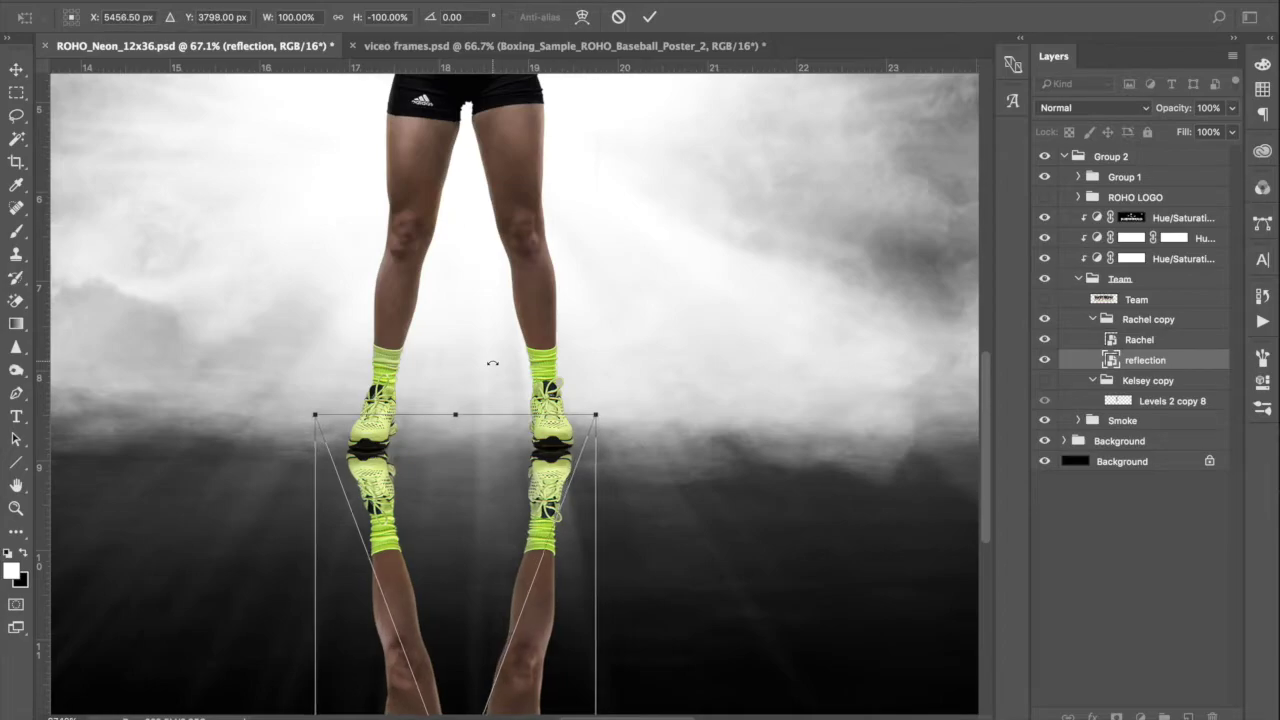
{"action": "key", "text": "Right"}
{"action": "key", "text": "Right"}
{"action": "key", "text": "Right"}
{"action": "key", "text": "Right"}
{"action": "key", "text": "Right"}
{"action": "key", "text": "Right"}
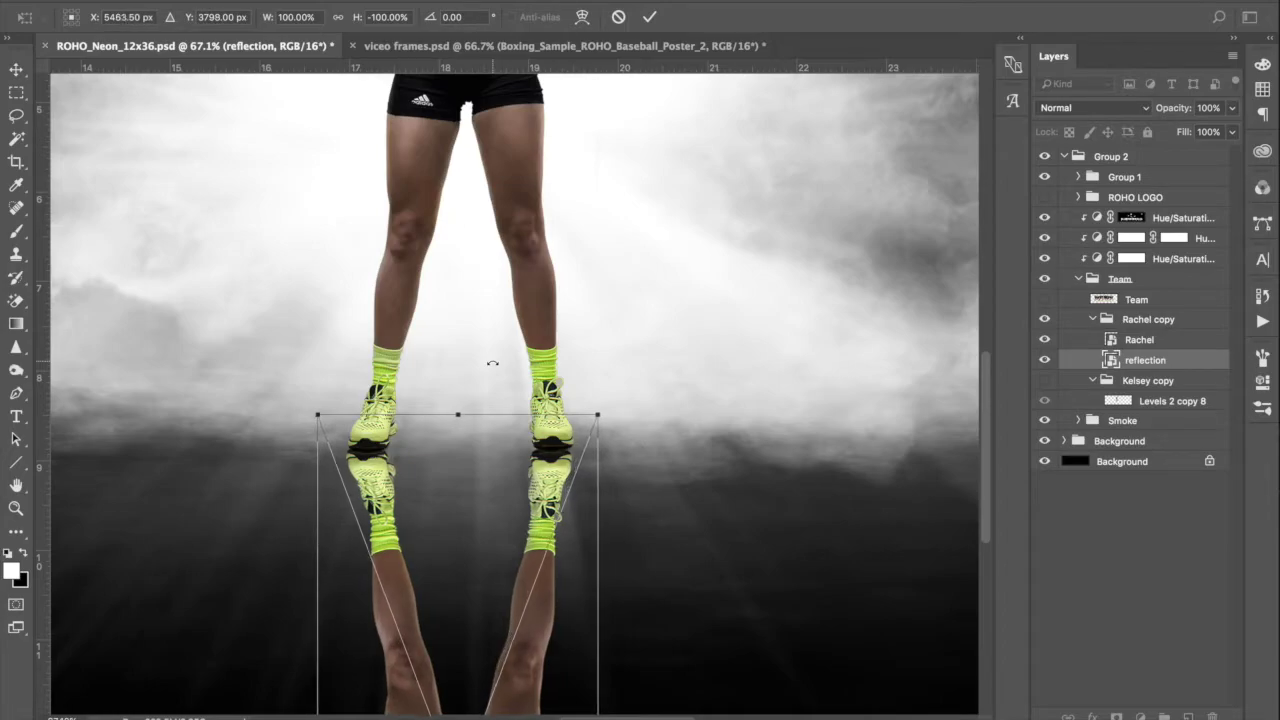
{"action": "key", "text": "Down"}
{"action": "key", "text": "Down"}
{"action": "key", "text": "Down"}
{"action": "key", "text": "Down"}
{"action": "key", "text": "Down"}
{"action": "key", "text": "Down"}
{"action": "key", "text": "Down"}
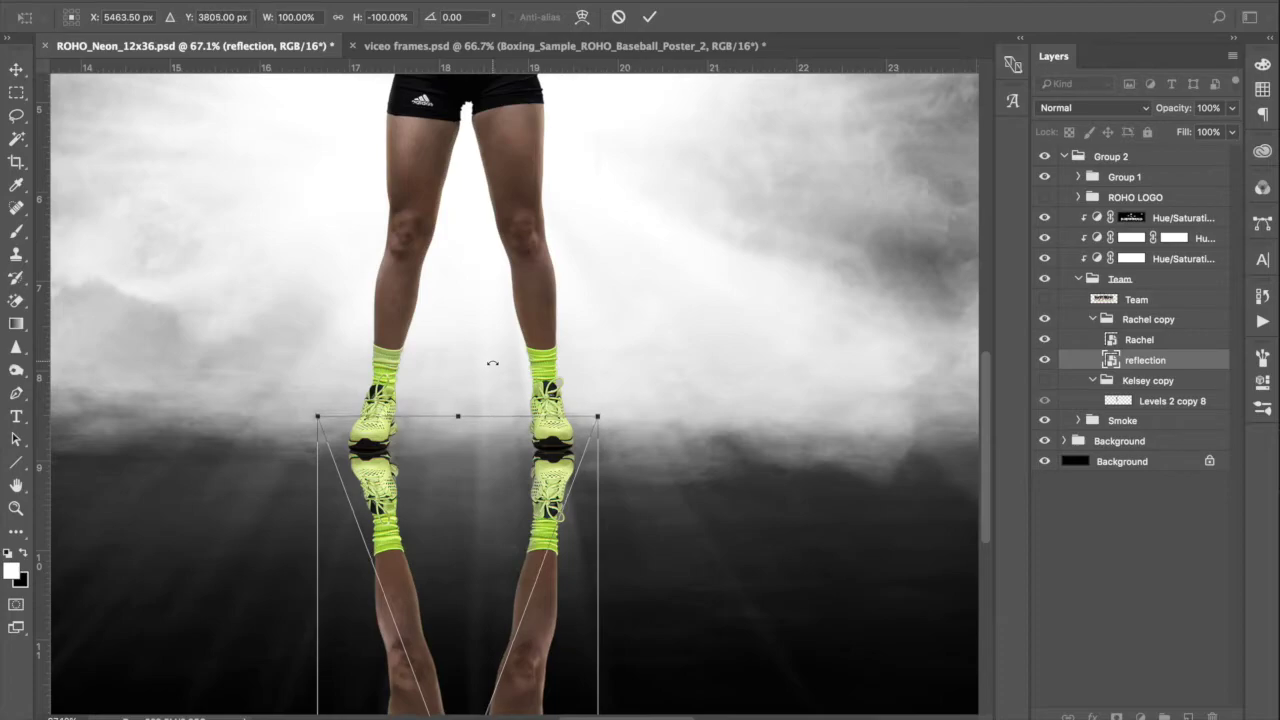
{"action": "key", "text": "Down"}
{"action": "key", "text": "Down"}
{"action": "key", "text": "Down"}
{"action": "key", "text": "Down"}
{"action": "key", "text": "Down"}
{"action": "key", "text": "Down"}
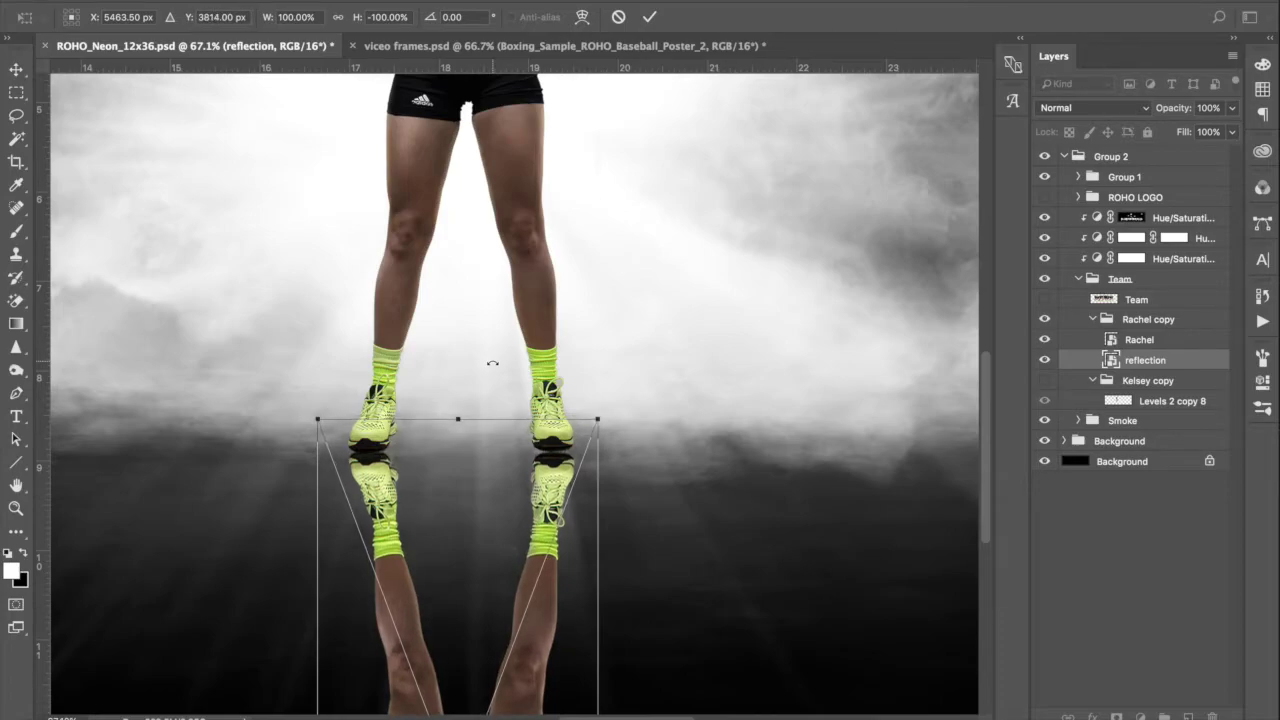
{"action": "key", "text": "Up"}
{"action": "key", "text": "Up"}
{"action": "key", "text": "Up"}
{"action": "key", "text": "Up"}
{"action": "key", "text": "Up"}
{"action": "key", "text": "Up"}
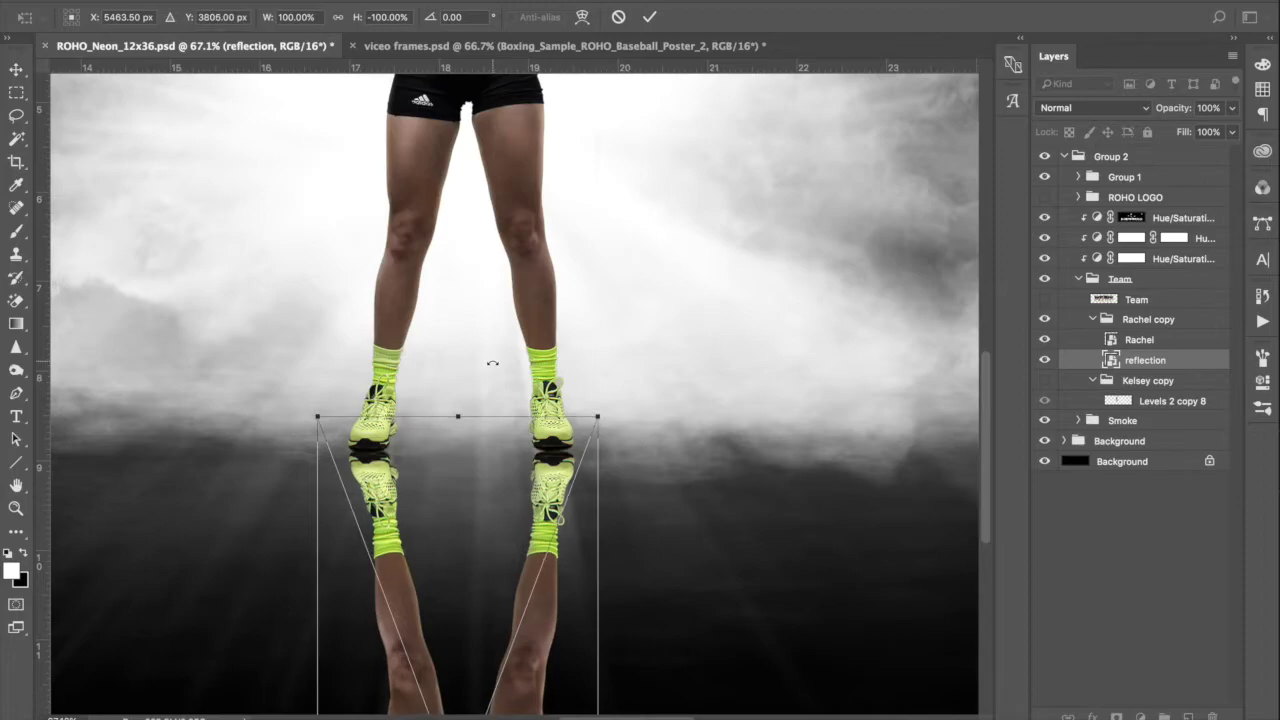
{"action": "key", "text": "Up"}
{"action": "key", "text": "Up"}
{"action": "key", "text": "Up"}
{"action": "key", "text": "Up"}
{"action": "key", "text": "Up"}
{"action": "key", "text": "Up"}
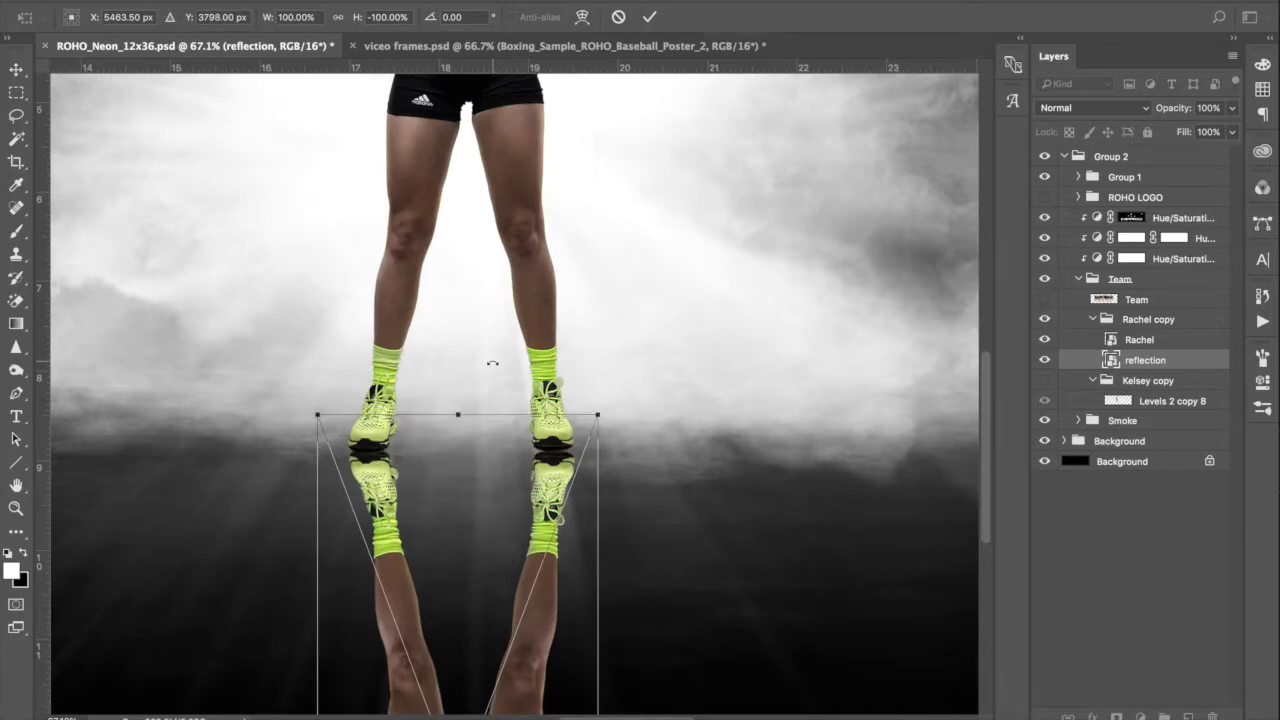
{"action": "key", "text": "Up"}
{"action": "key", "text": "Up"}
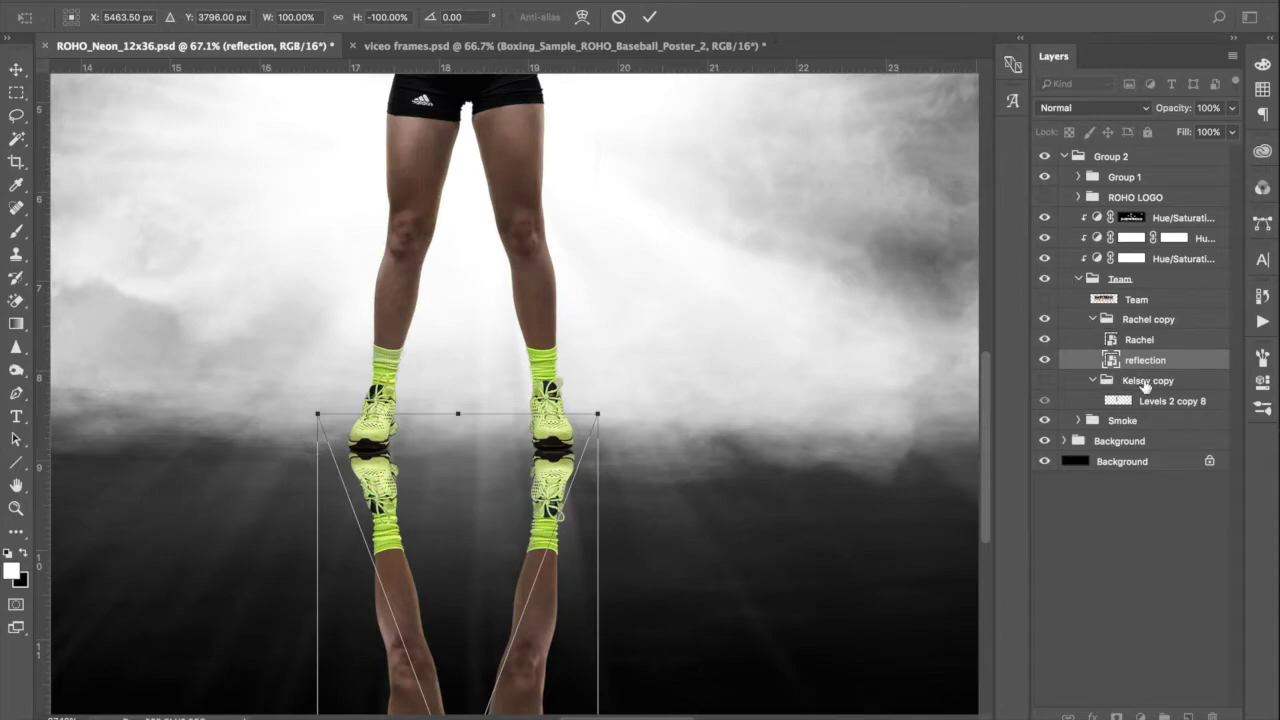
{"action": "left_click", "coordinate": [650, 17]}
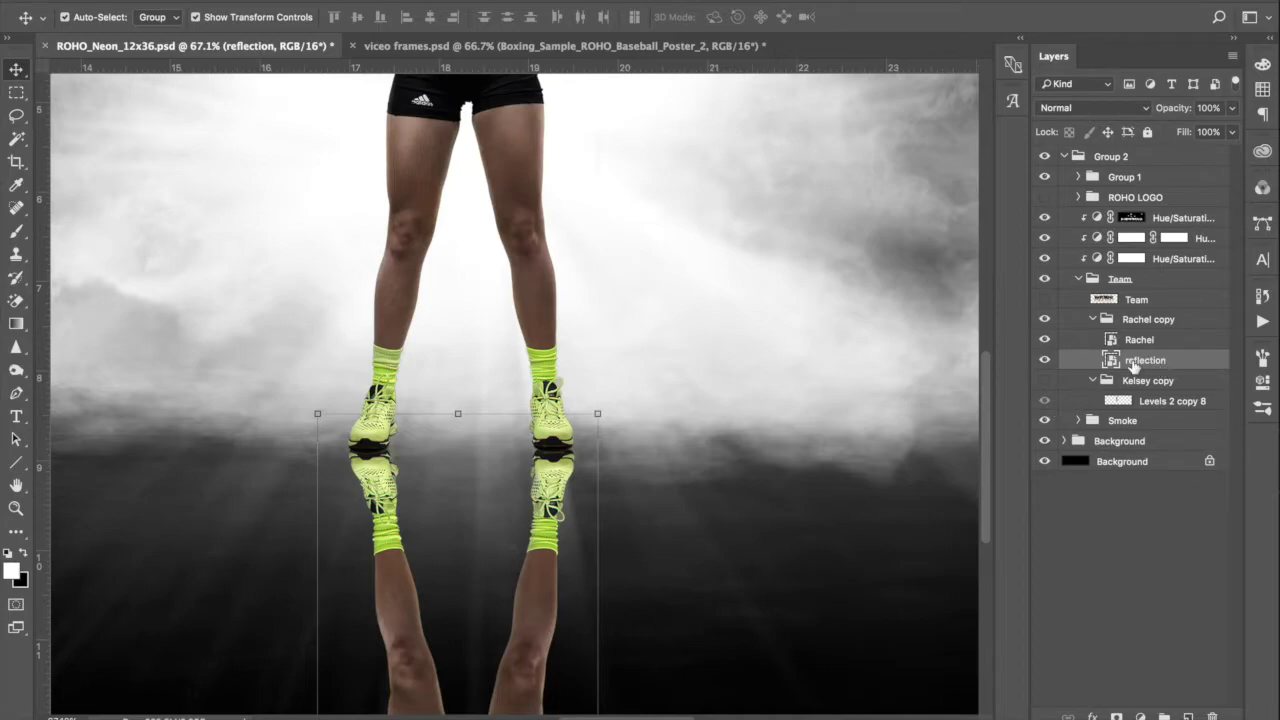
Apply a Gaussian Blur of about 14.8 px radius to the reflection layer.
{"action": "left_click", "coordinate": [447, 2]}
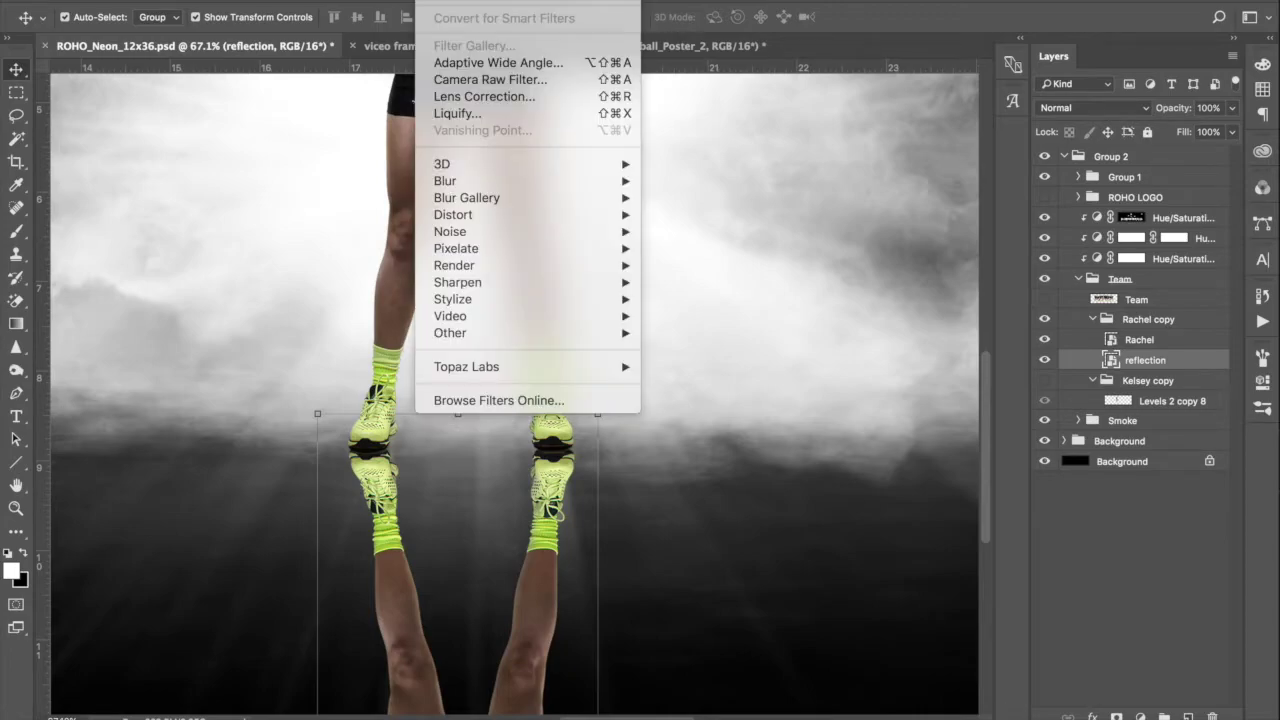
{"action": "mouse_move", "coordinate": [511, 181]}
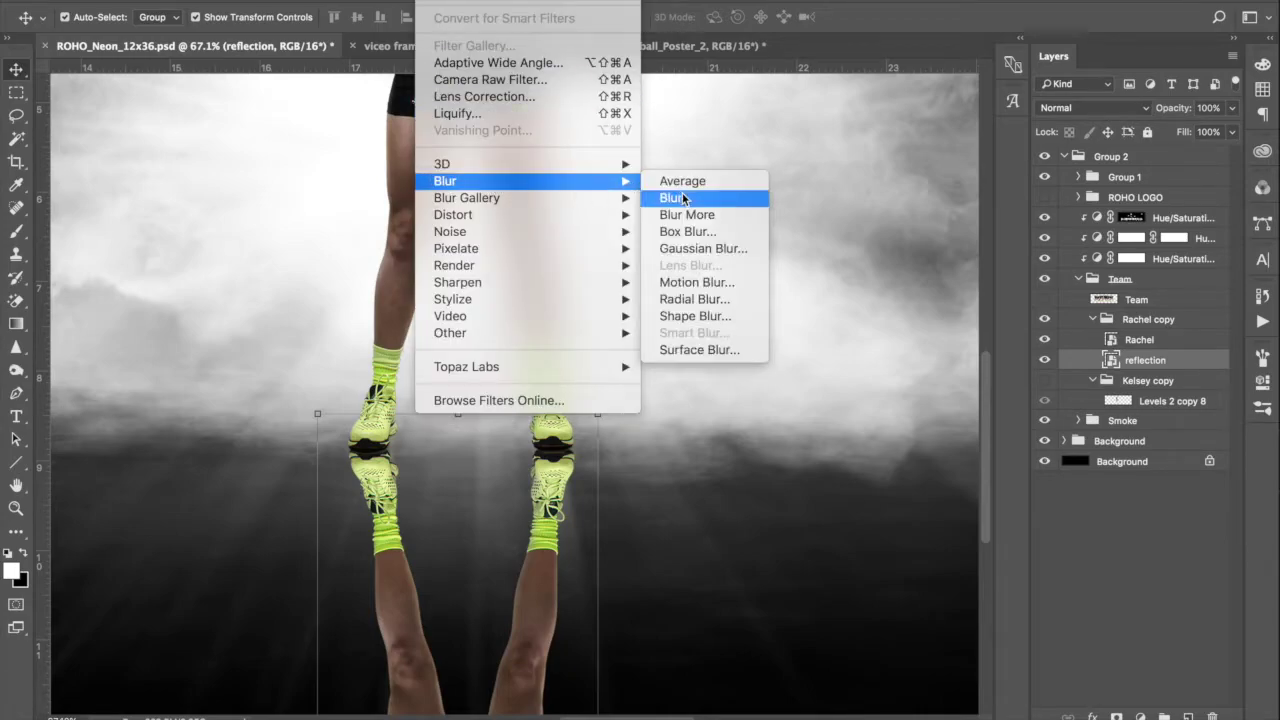
{"action": "left_click", "coordinate": [710, 249]}
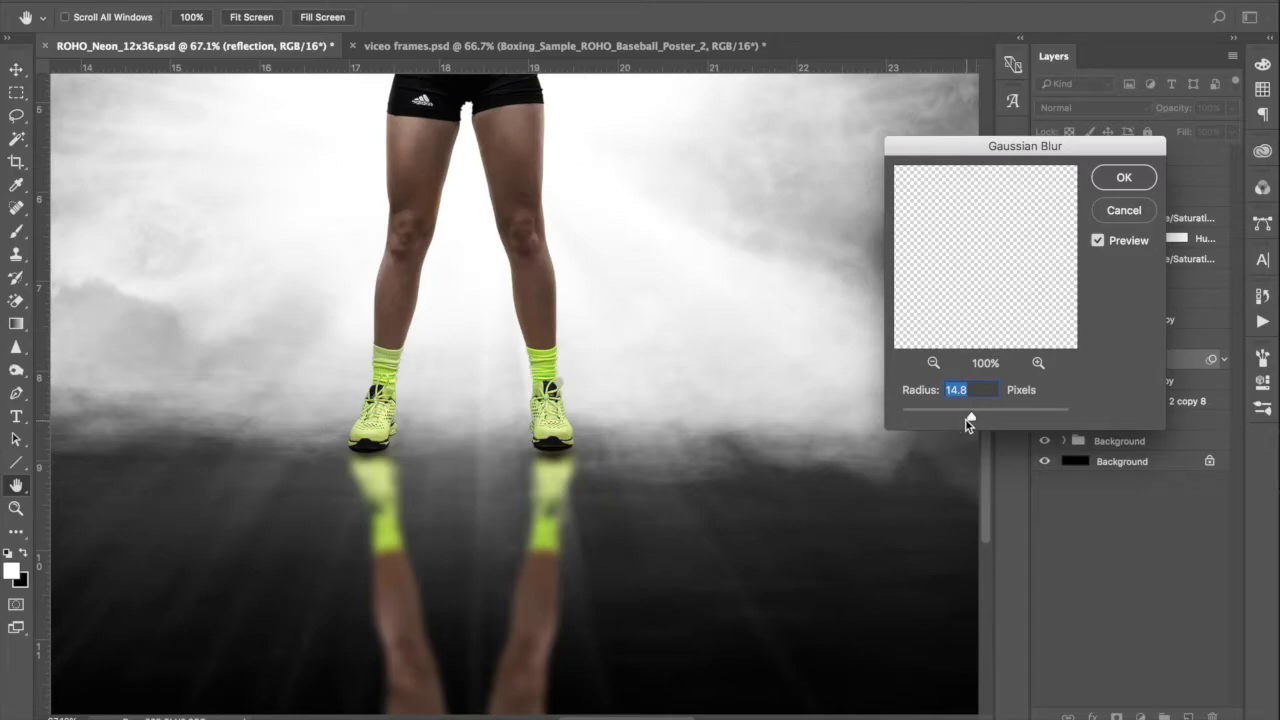
{"action": "left_click", "coordinate": [966, 413]}
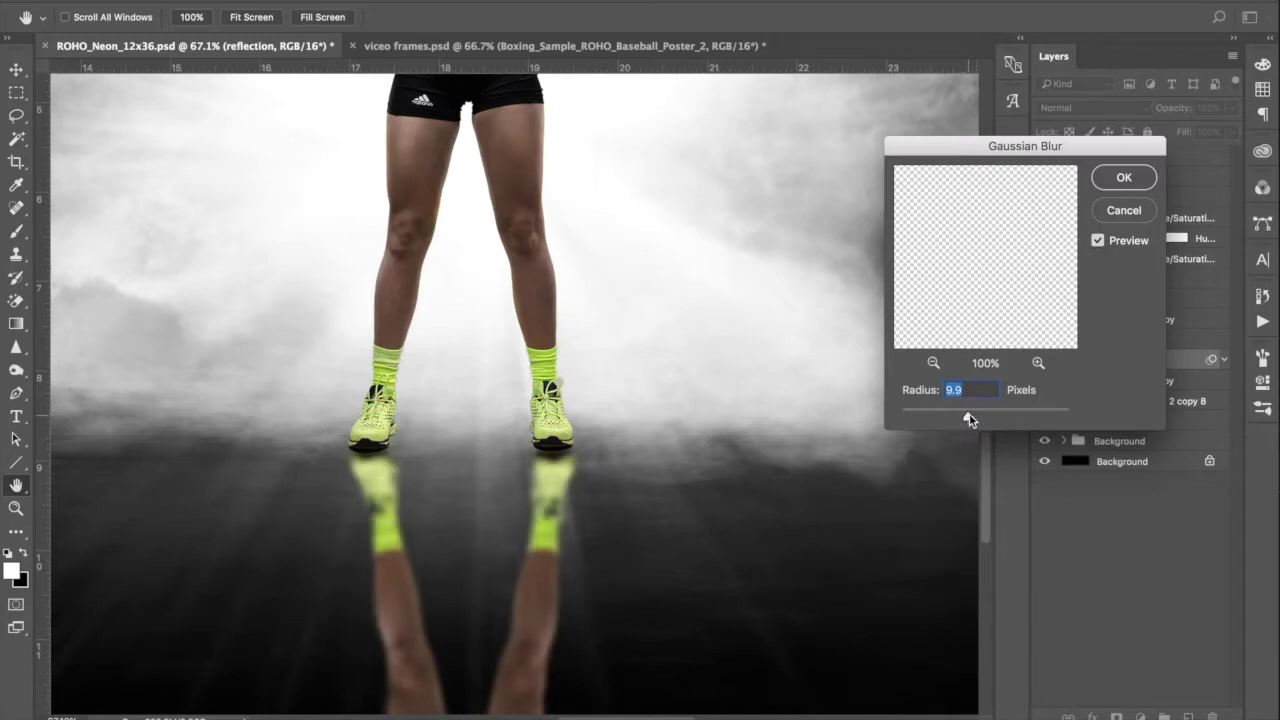
{"action": "left_click_drag", "start_coordinate": [965, 421], "coordinate": [970, 421]}
{"action": "left_click_drag", "start_coordinate": [968, 417], "coordinate": [973, 424]}
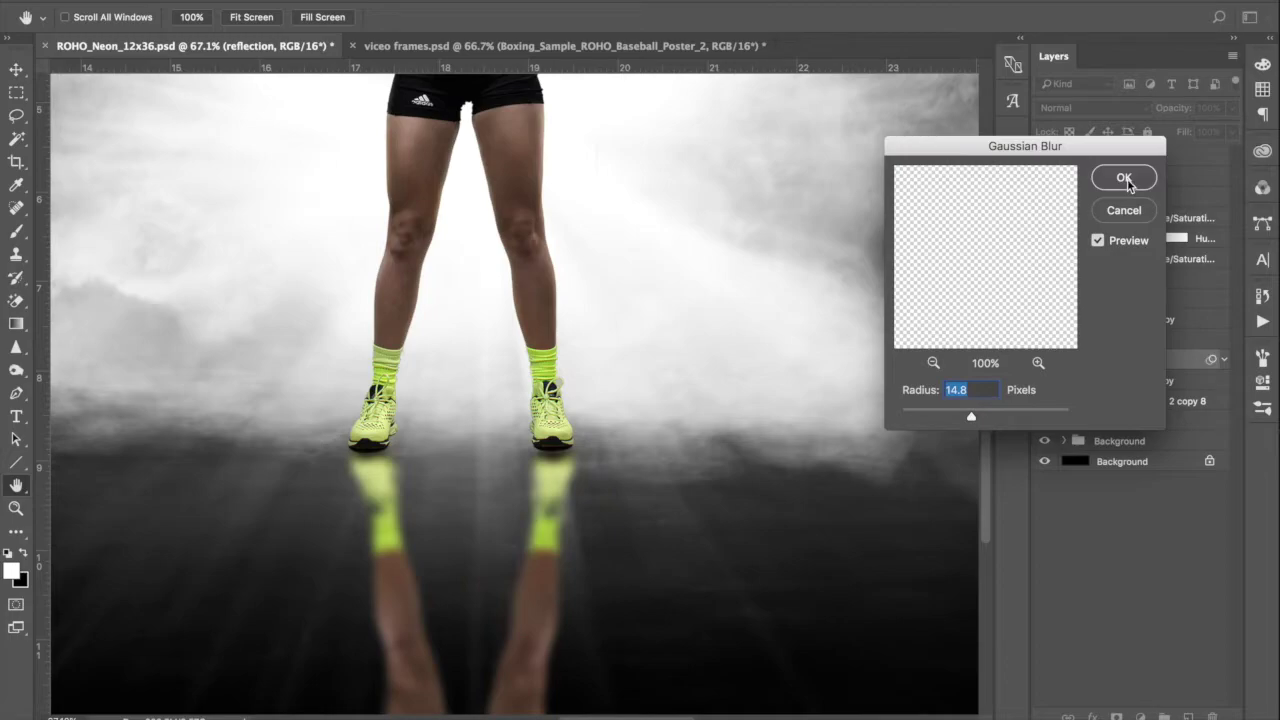
{"action": "key", "text": "Return"}
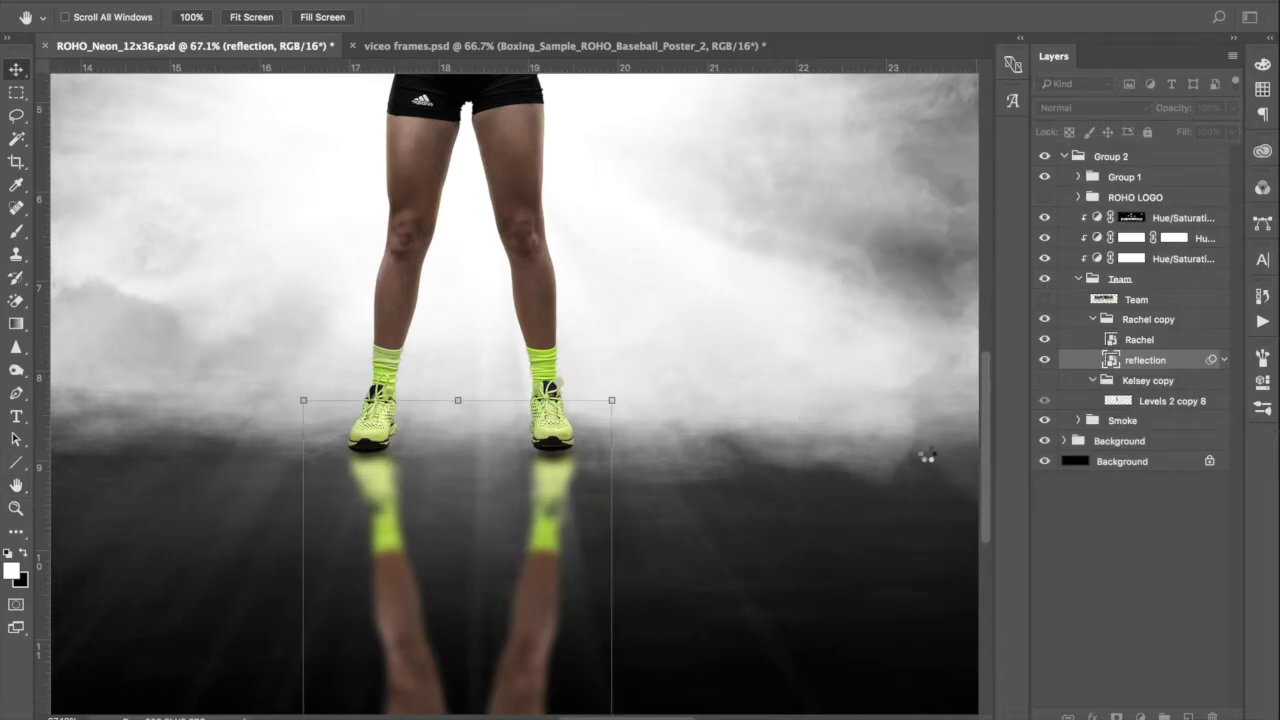
Switch to the Move tool and scroll around the canvas to inspect the blurred reflection.
{"action": "key", "text": "v"}
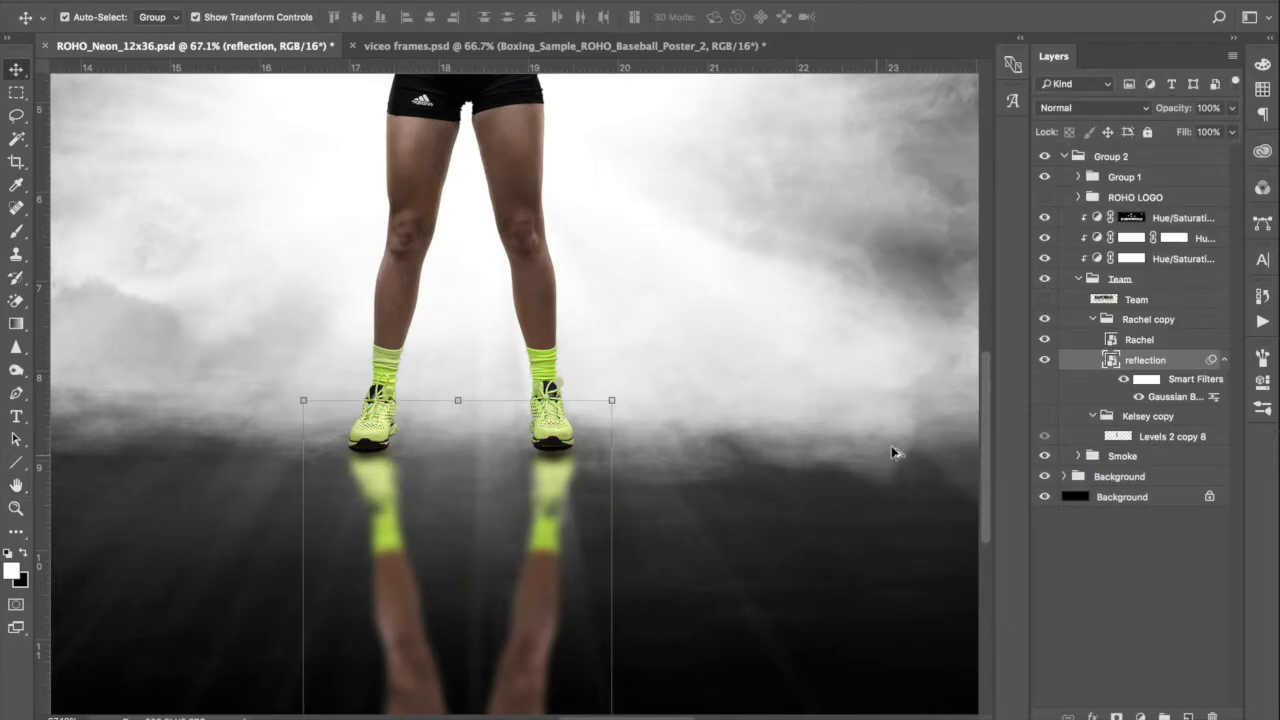
{"action": "scroll", "coordinate": [925, 450], "scroll_direction": "down", "scroll_amount": 5}
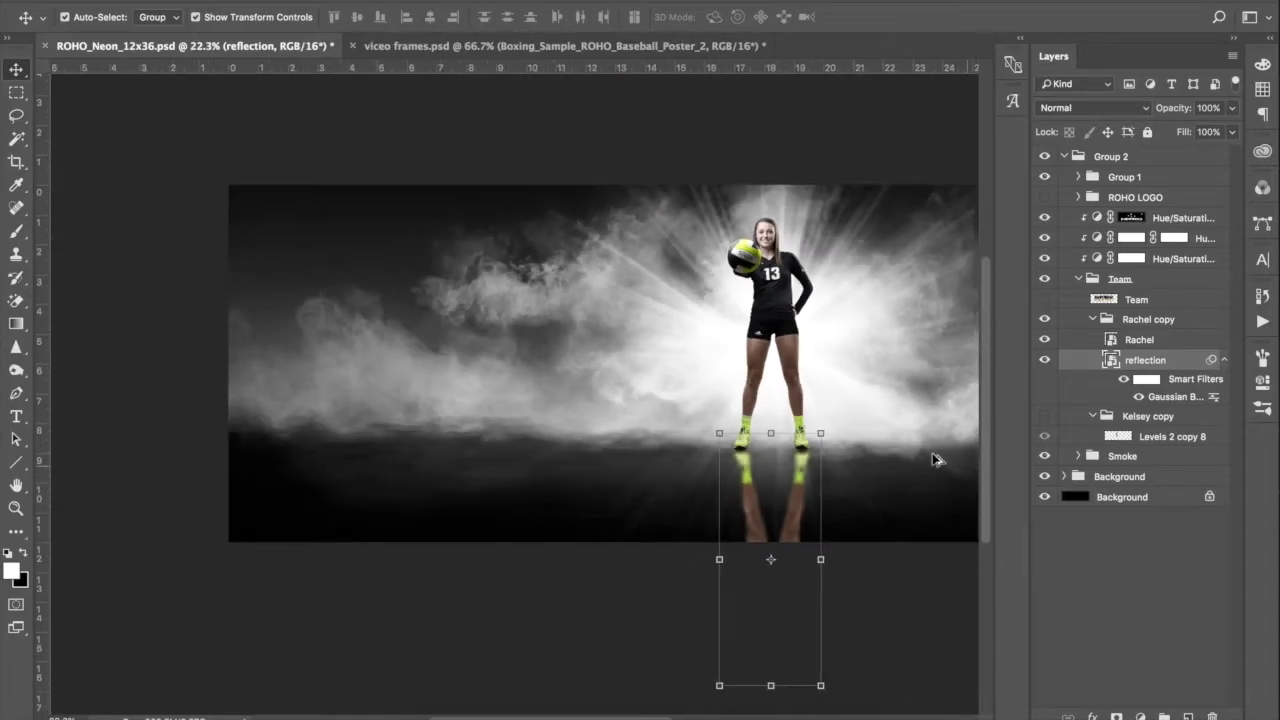
{"action": "scroll", "coordinate": [931, 459], "scroll_direction": "down", "scroll_amount": 2}
{"action": "scroll", "coordinate": [571, 449], "scroll_direction": "up", "scroll_amount": 3}
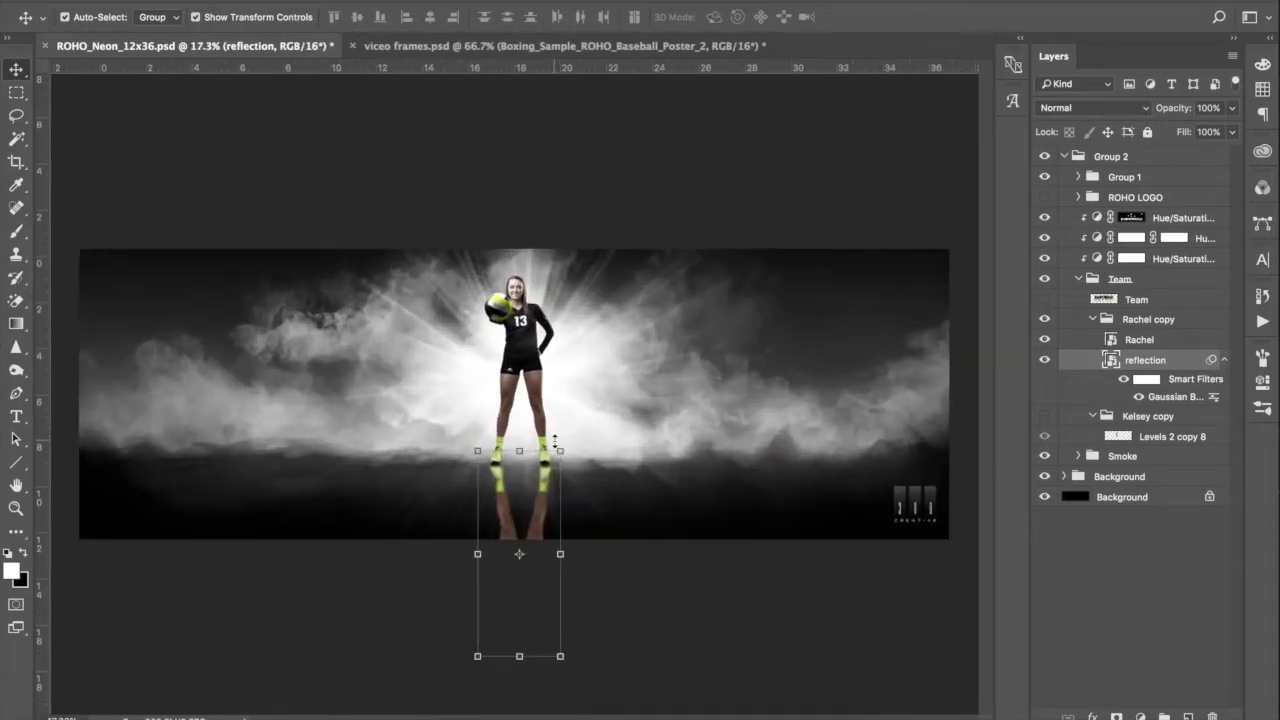
{"action": "scroll", "coordinate": [555, 441], "scroll_direction": "up", "scroll_amount": 5}
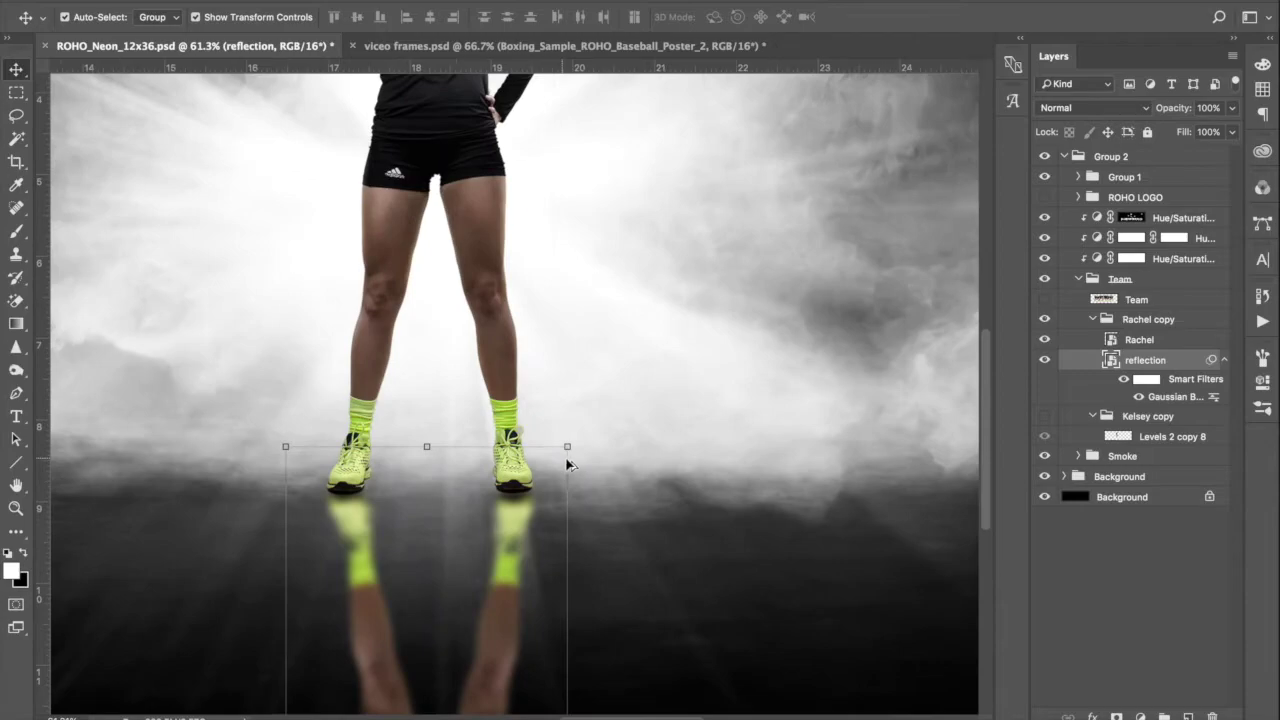
{"action": "scroll", "coordinate": [720, 590], "scroll_direction": "up", "scroll_amount": 2}
{"action": "scroll", "coordinate": [694, 525], "scroll_direction": "left", "scroll_amount": 3}
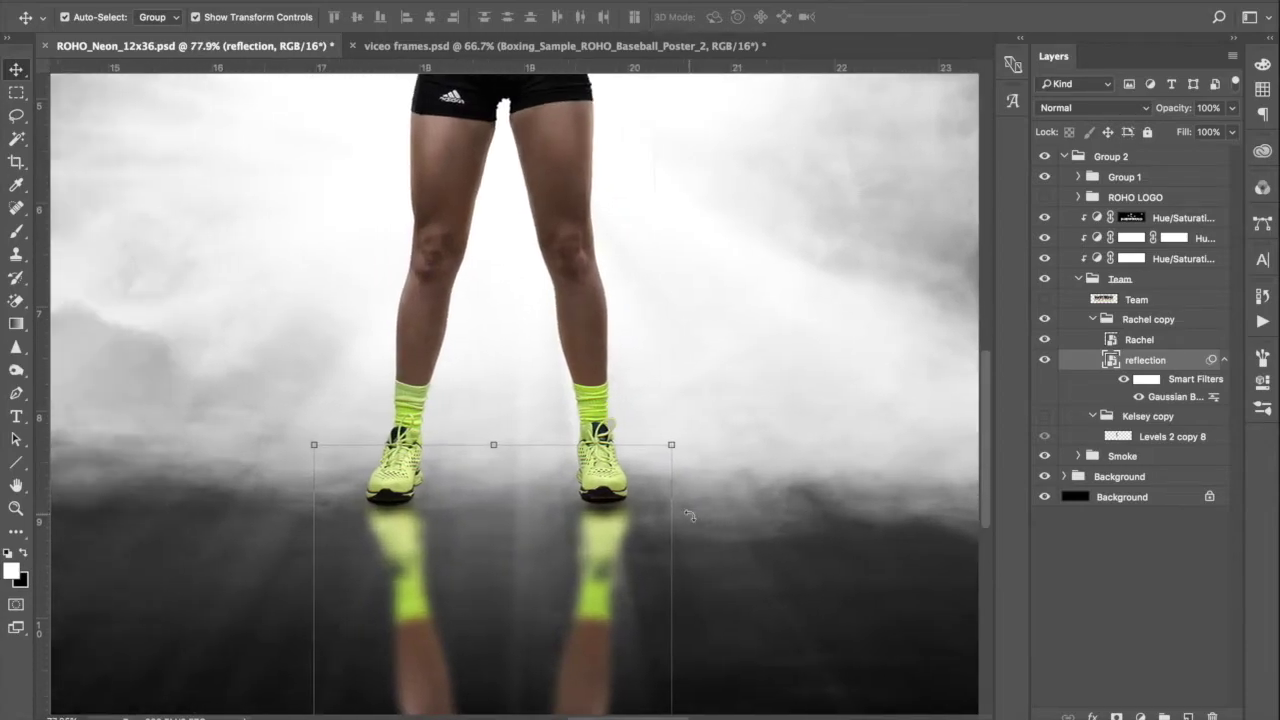
{"action": "scroll", "coordinate": [690, 516], "scroll_direction": "left", "scroll_amount": 6}
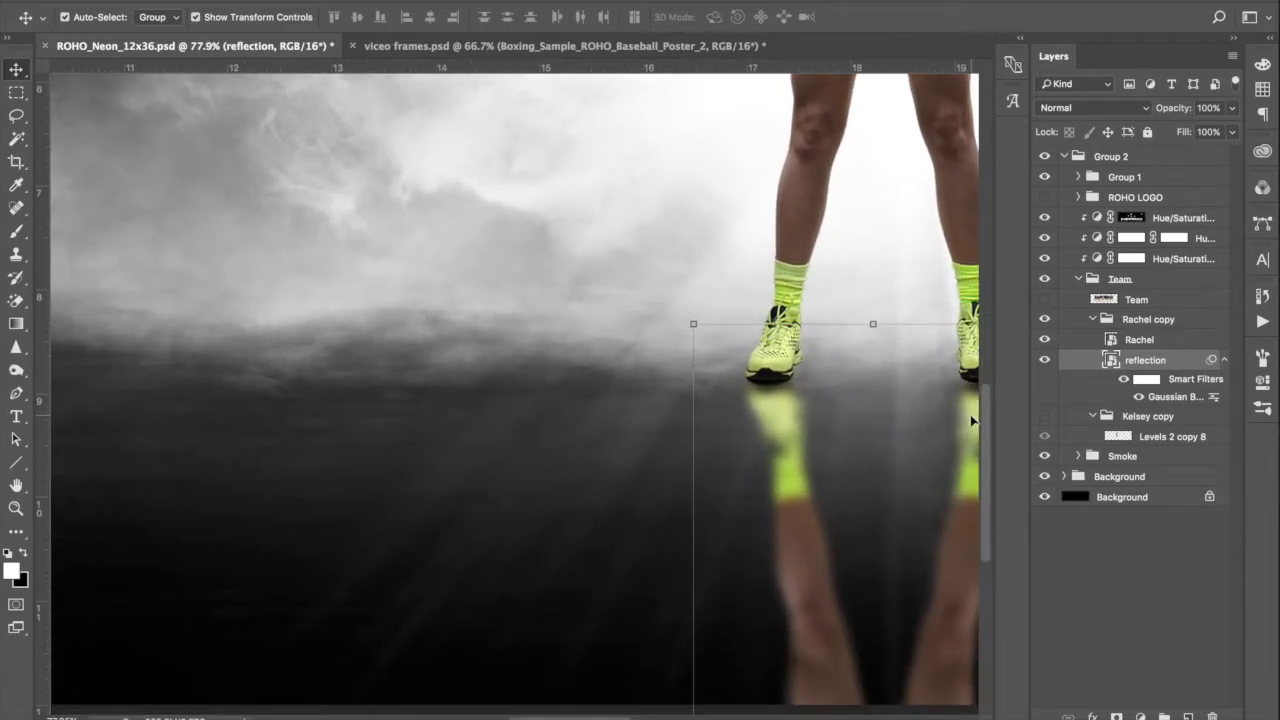
{"action": "scroll", "coordinate": [955, 424], "scroll_direction": "right", "scroll_amount": 5}
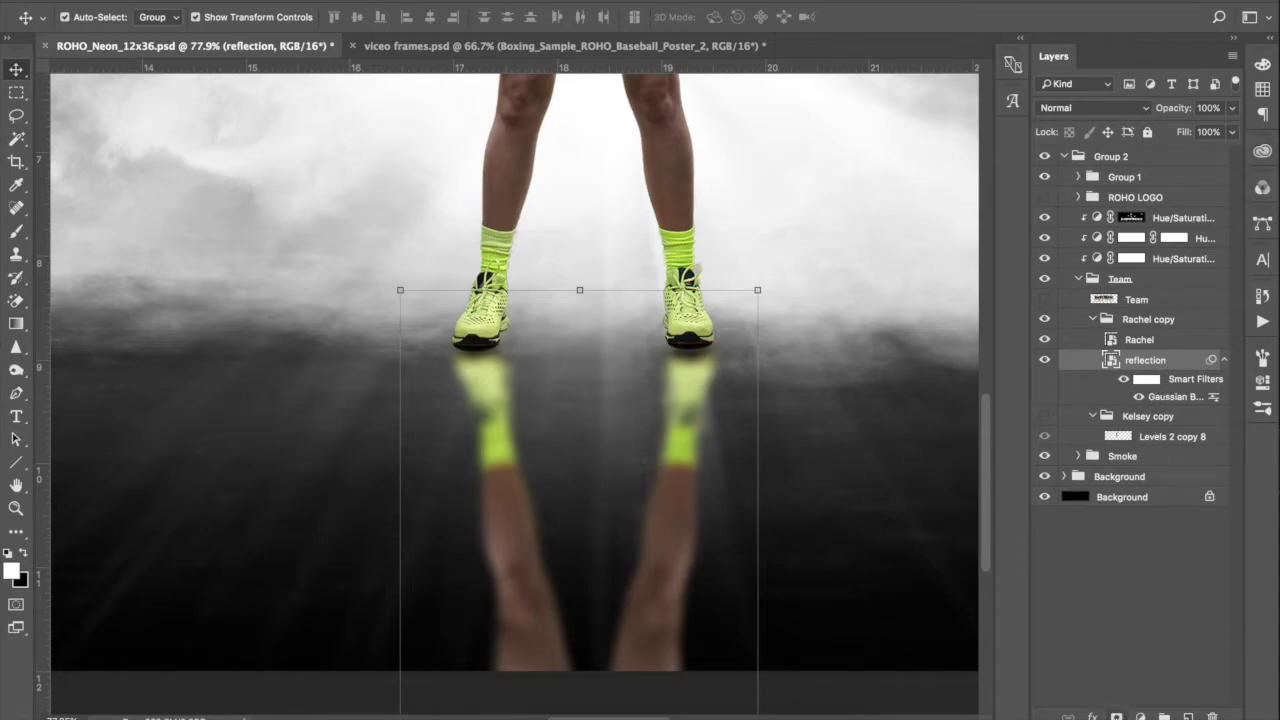
Add a layer mask to reflection and drag a Foreground to Background gradient down from the shoes.
{"action": "left_click", "coordinate": [1116, 716]}
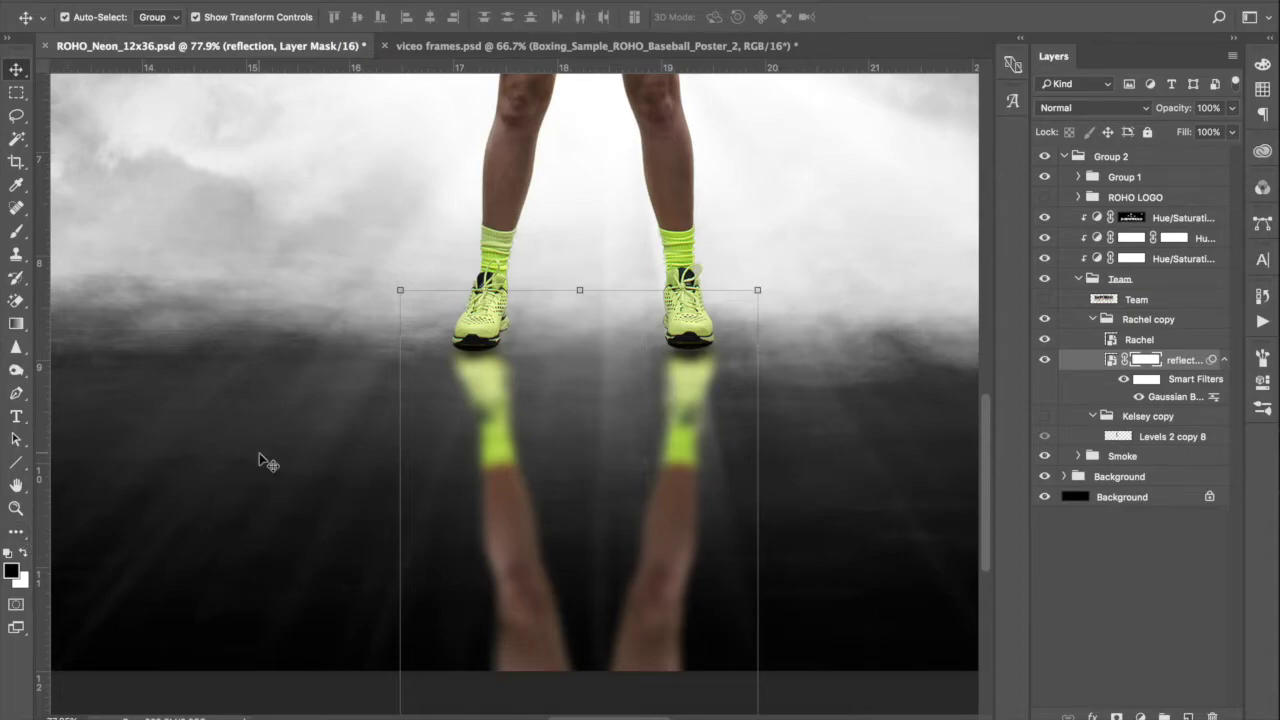
{"action": "left_click", "coordinate": [16, 323]}
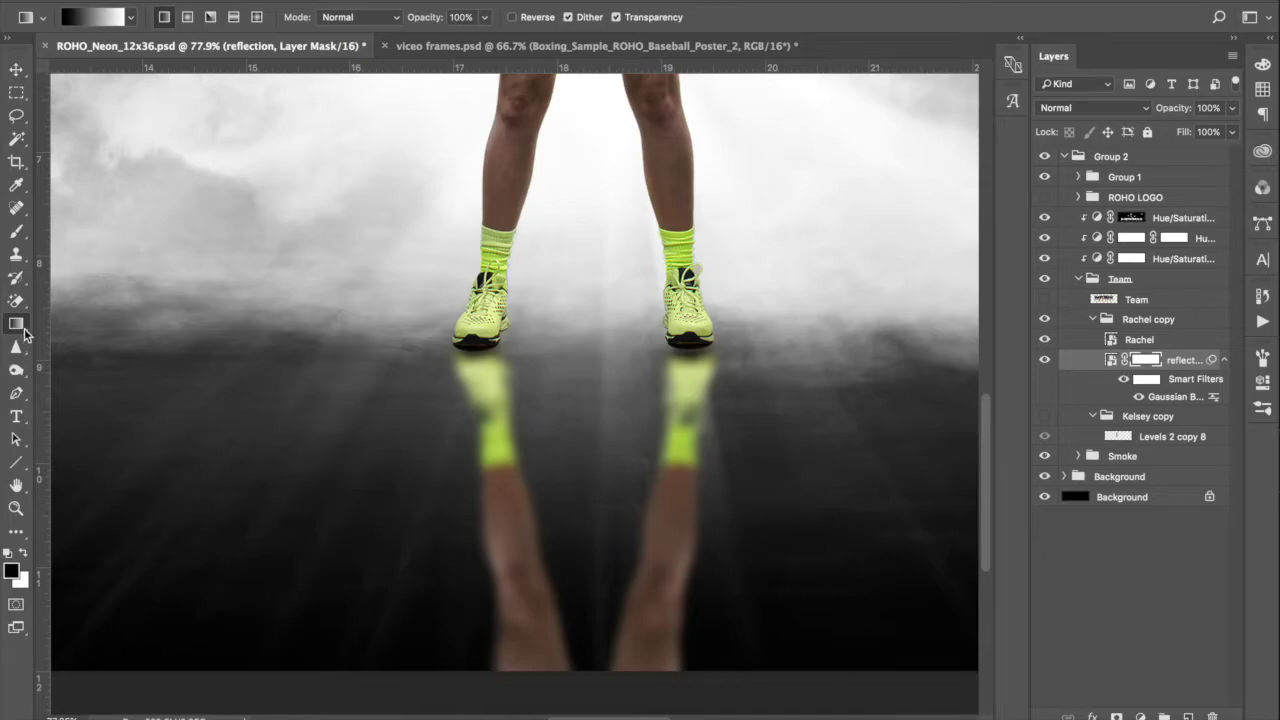
{"action": "left_click", "coordinate": [90, 18]}
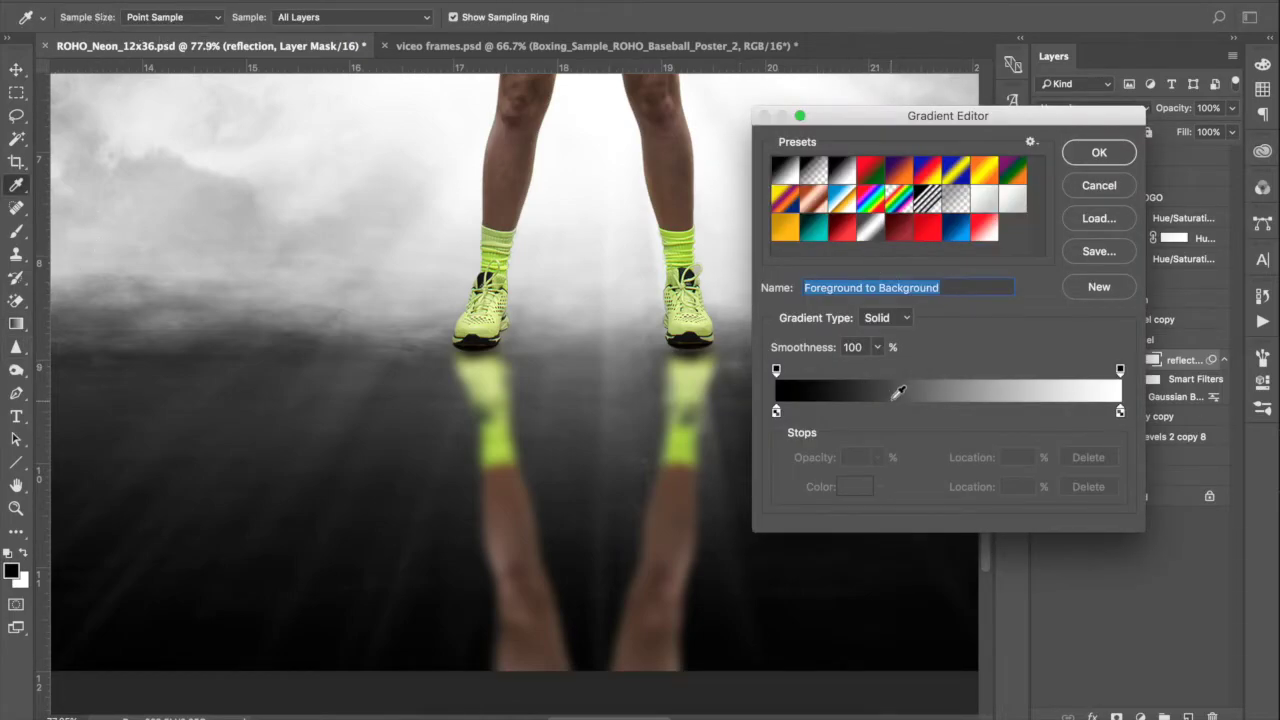
{"action": "left_click", "coordinate": [1099, 153]}
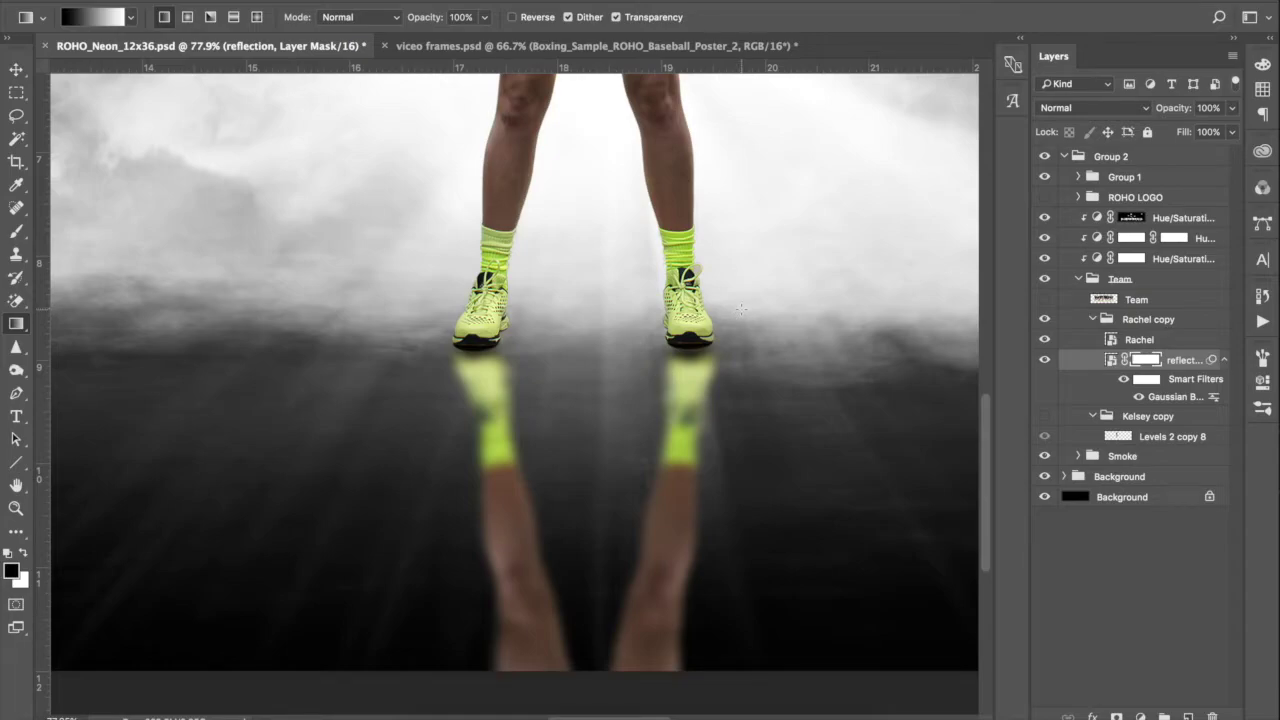
{"action": "left_click_drag", "start_coordinate": [740, 310], "coordinate": [733, 632]}
{"action": "left_click_drag", "start_coordinate": [732, 634], "coordinate": [730, 632]}
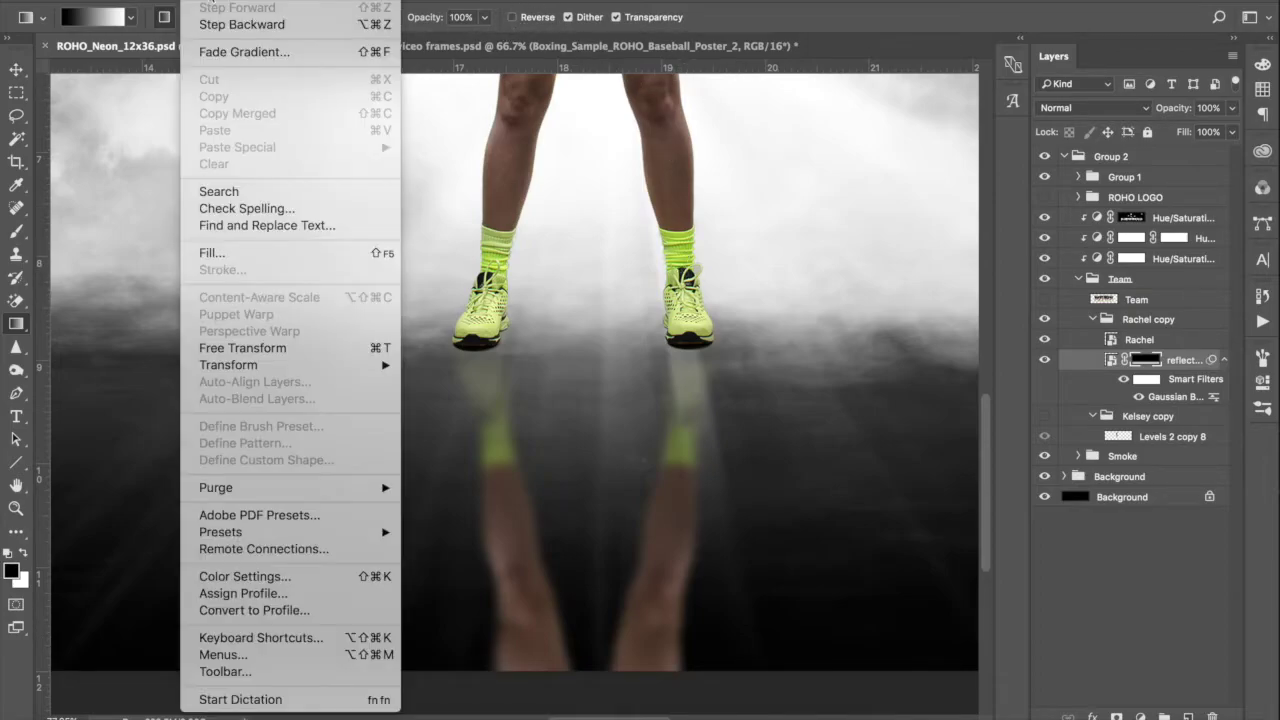
Undo the mask gradient, reverse its direction, and redraw the fade downward from the shoes.
{"action": "left_click", "coordinate": [242, 24]}
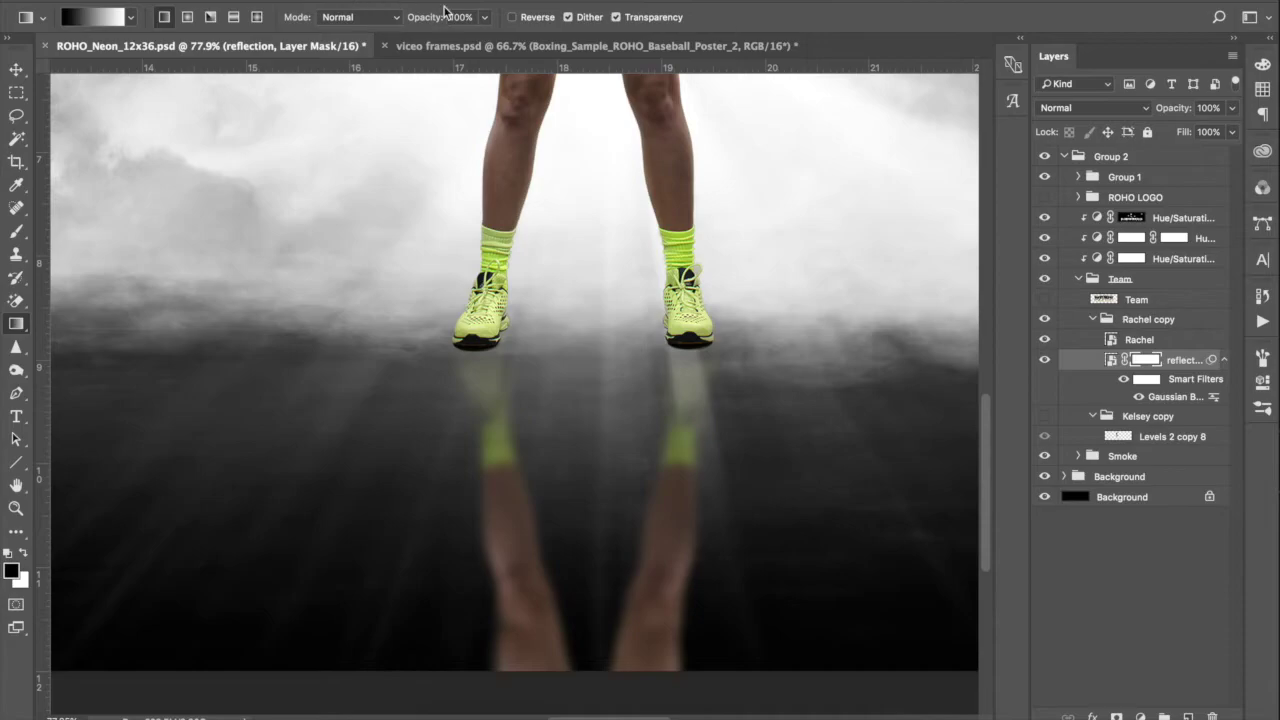
{"action": "left_click", "coordinate": [512, 17]}
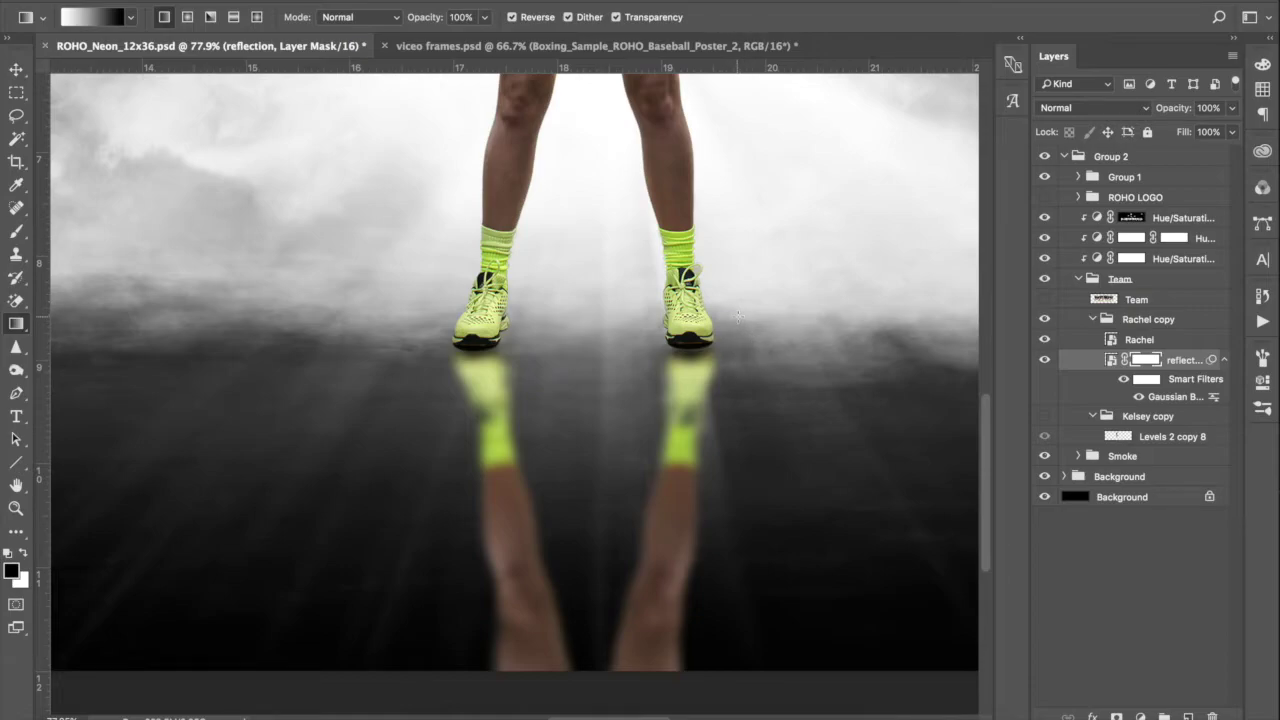
{"action": "left_click_drag", "start_coordinate": [737, 345], "coordinate": [731, 620]}
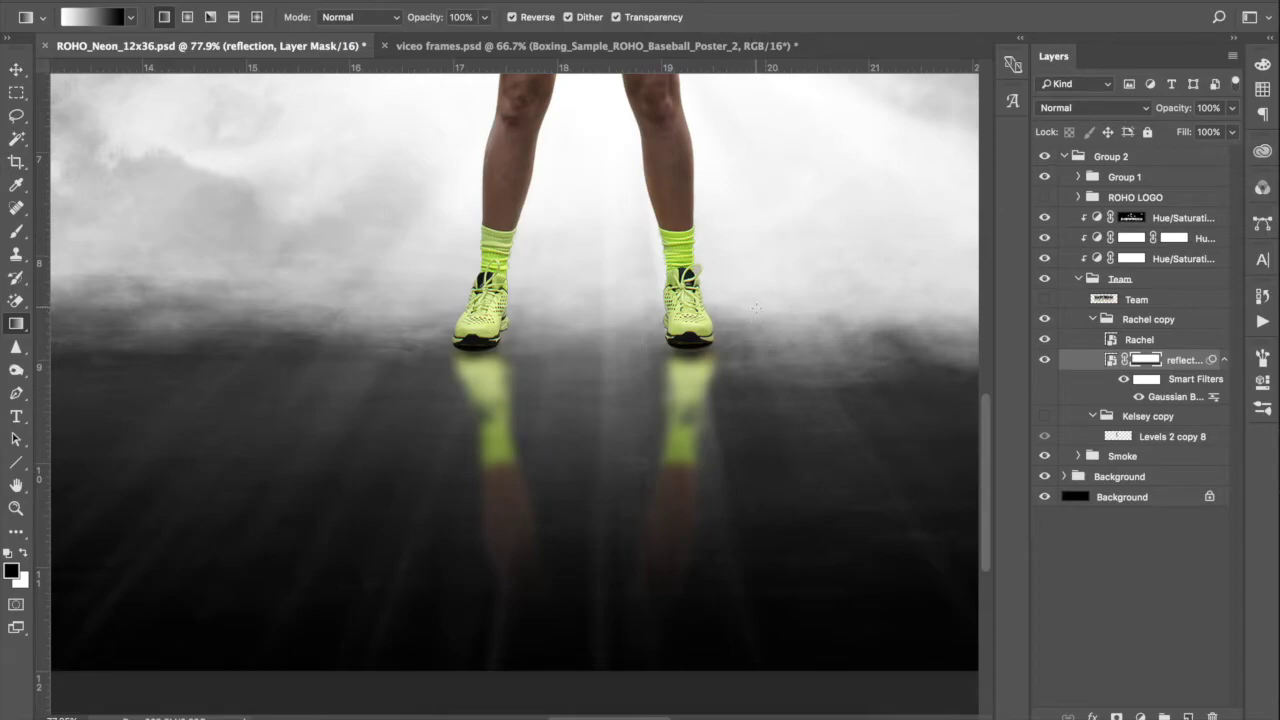
{"action": "left_click_drag", "start_coordinate": [756, 308], "coordinate": [766, 540]}
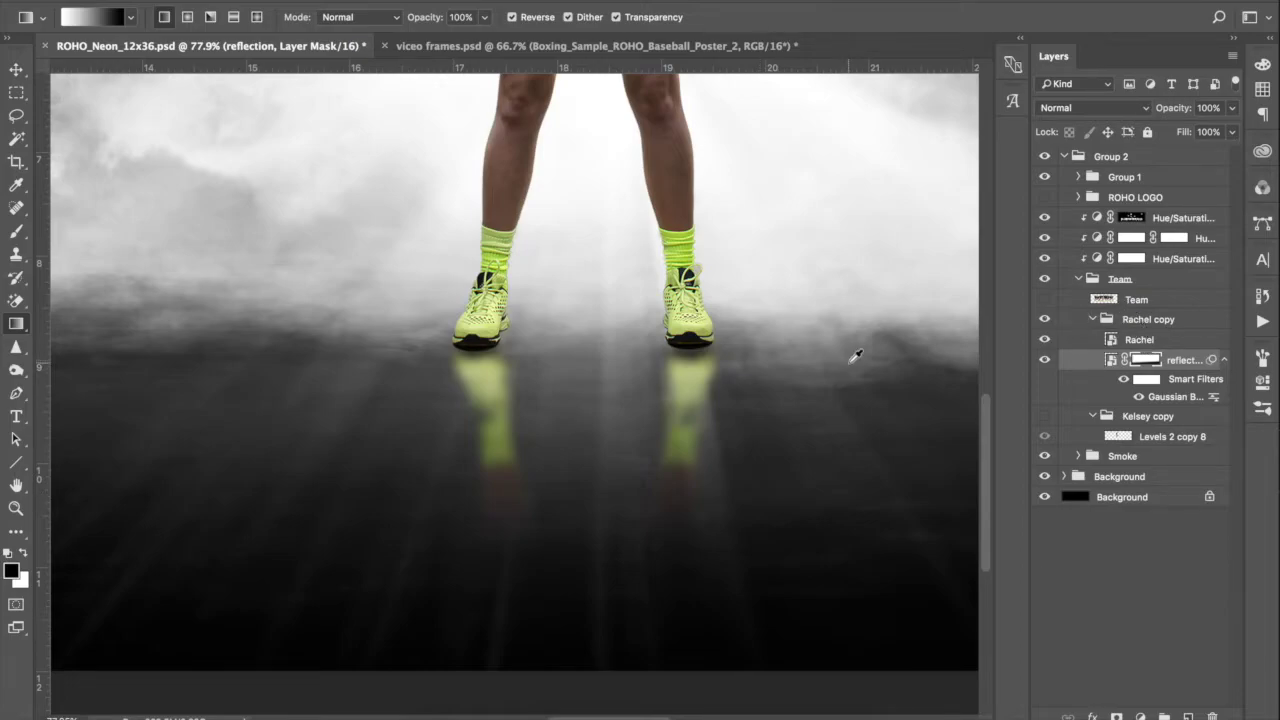
{"action": "scroll", "coordinate": [851, 360], "scroll_direction": "down", "scroll_amount": 5}
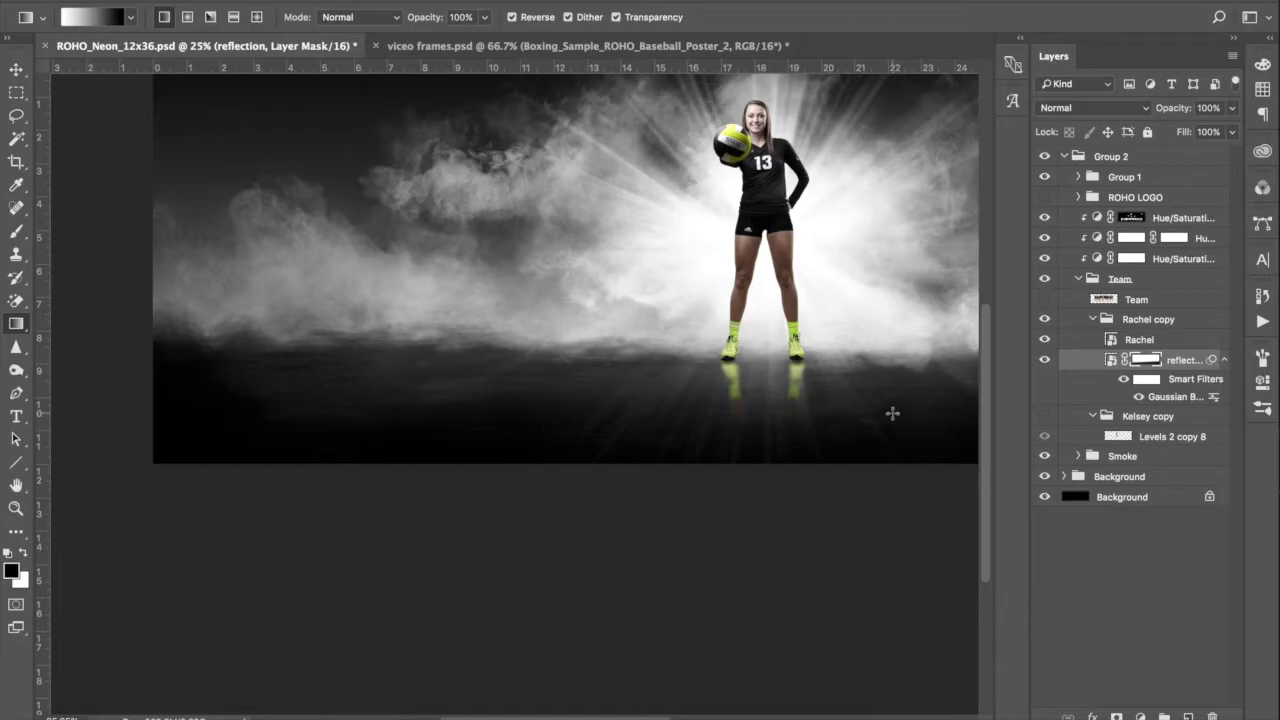
Set the reflection layer's opacity to 75% and zoom in on the feet.
{"action": "left_click", "coordinate": [1111, 360]}
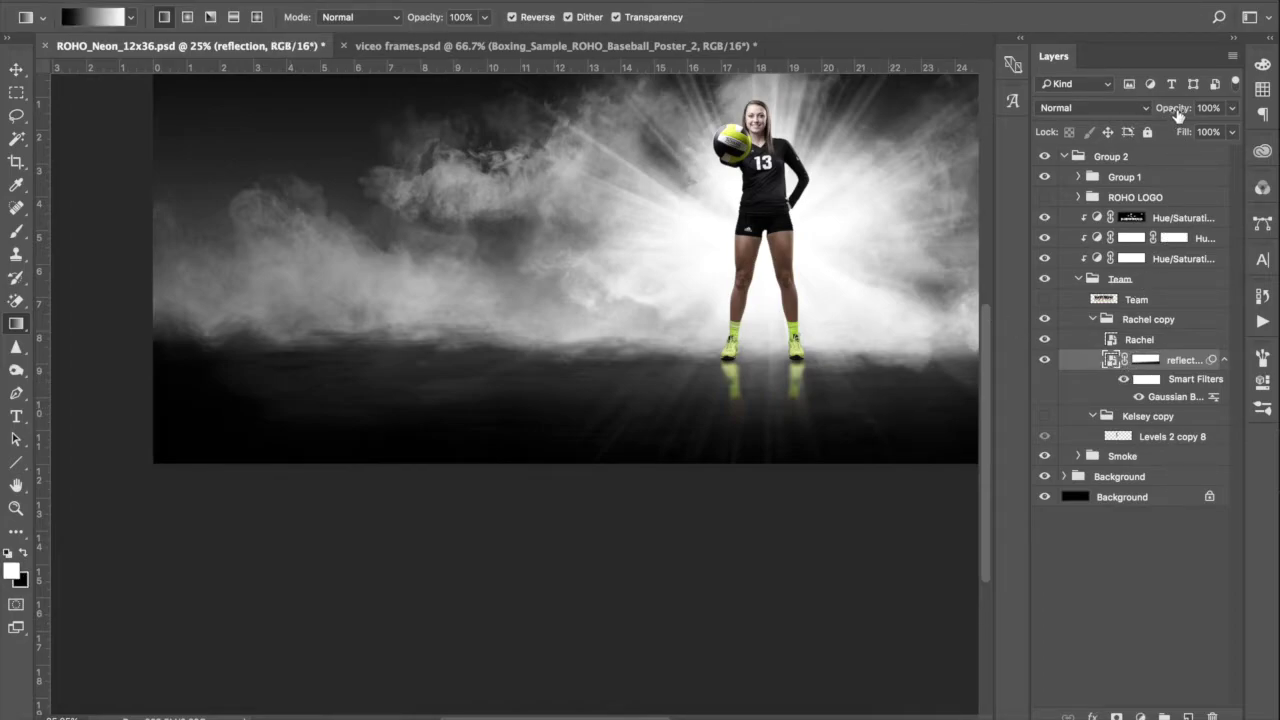
{"action": "left_click_drag", "start_coordinate": [1177, 113], "coordinate": [1175, 112]}
{"action": "scroll", "coordinate": [823, 357], "scroll_direction": "up", "scroll_amount": 4}
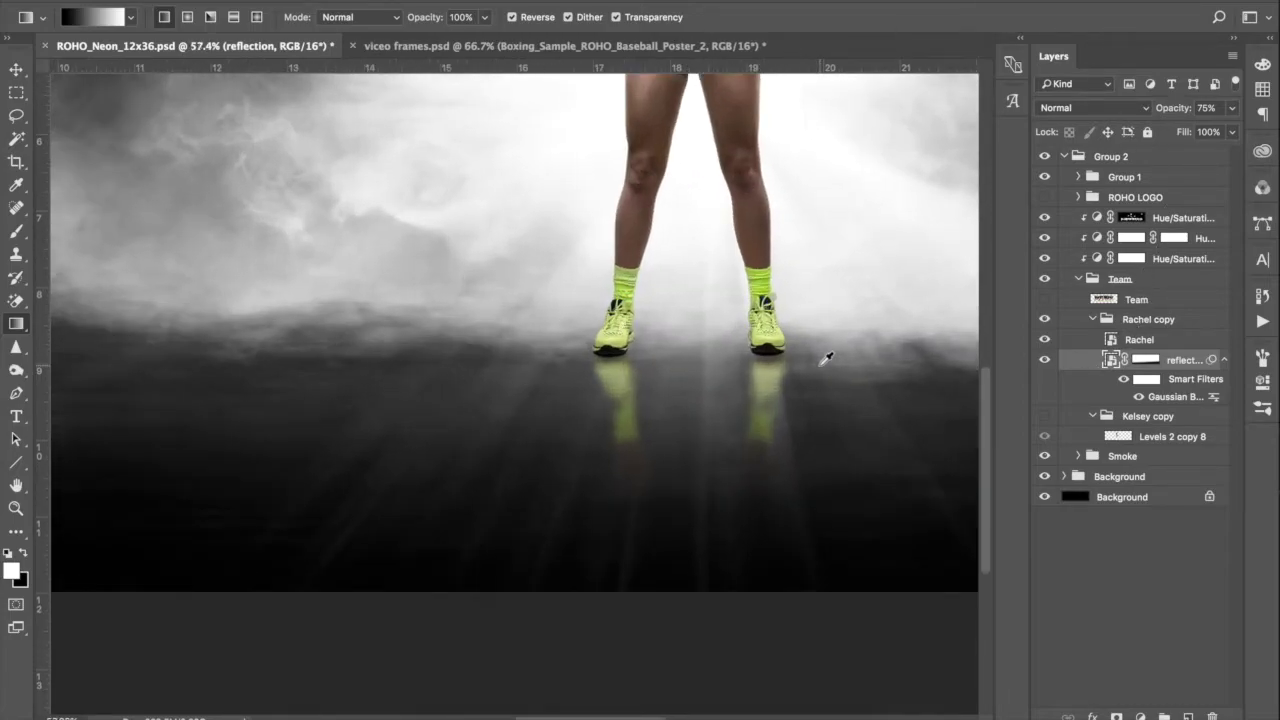
{"action": "scroll", "coordinate": [827, 357], "scroll_direction": "up", "scroll_amount": 3}
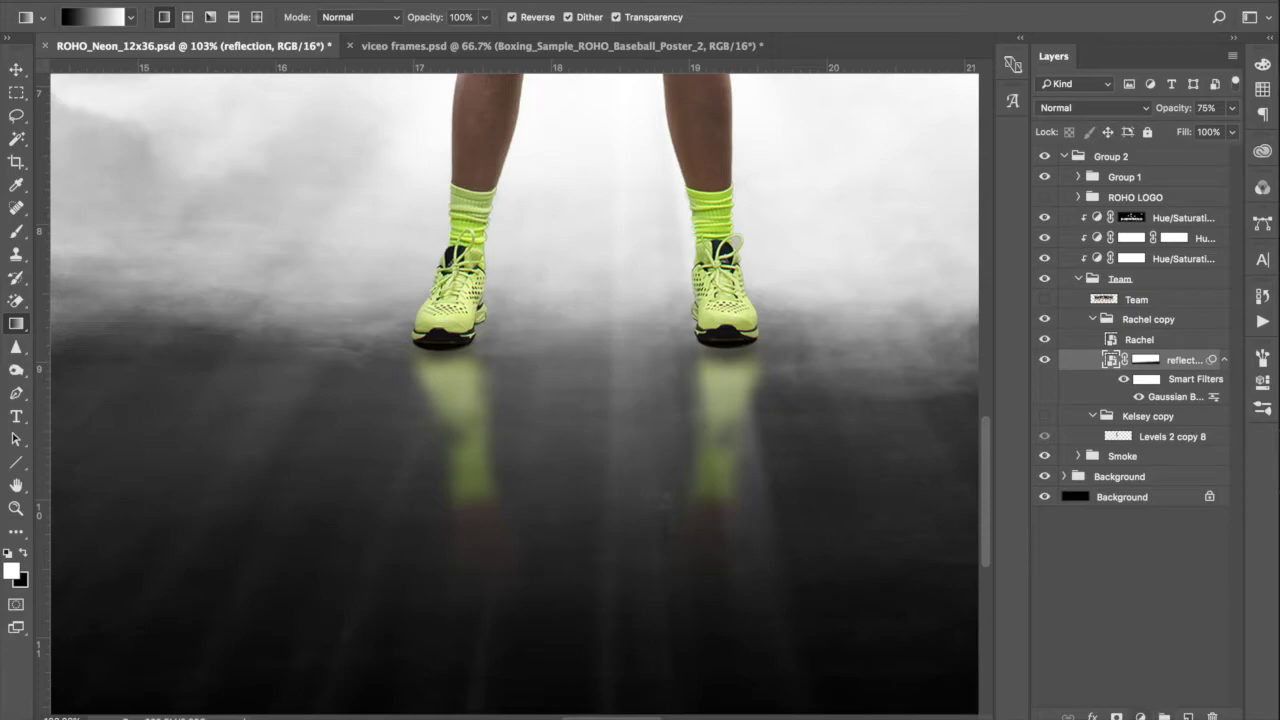
{"action": "key", "text": "b"}
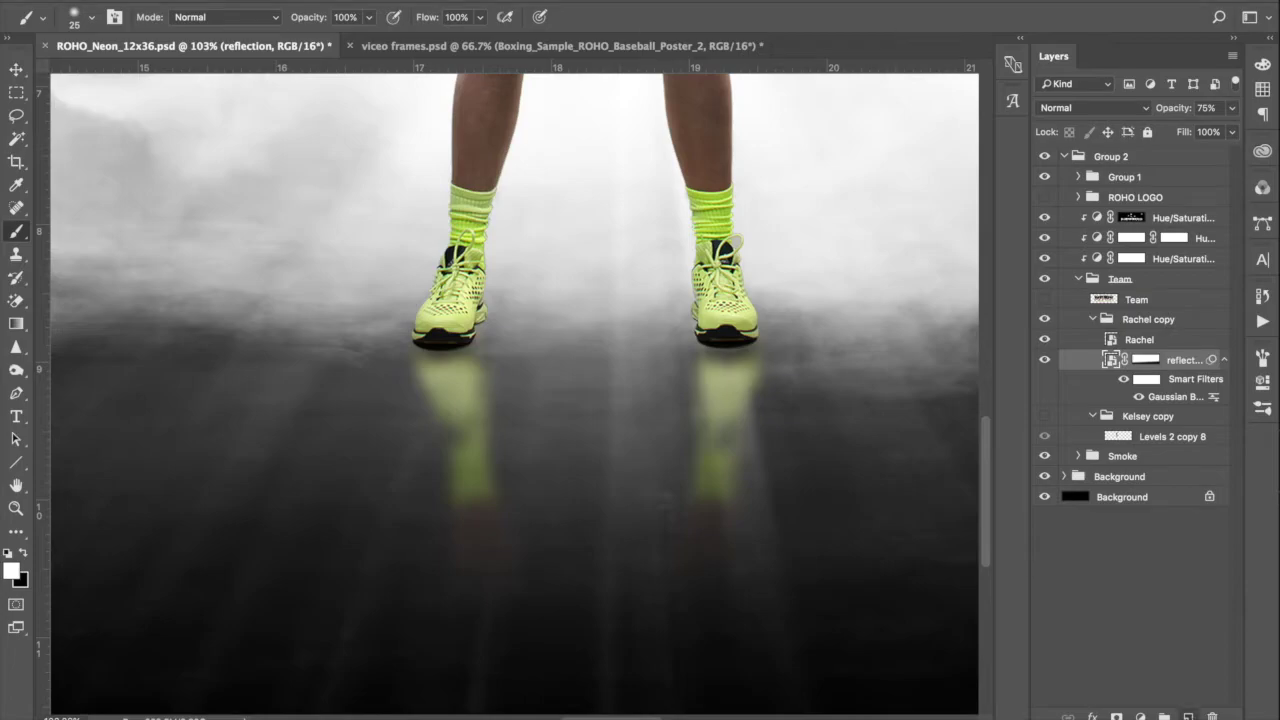
Add an empty Layer 15 above the reflection and delete the extra layer created by mistake.
{"action": "left_click", "coordinate": [1190, 716]}
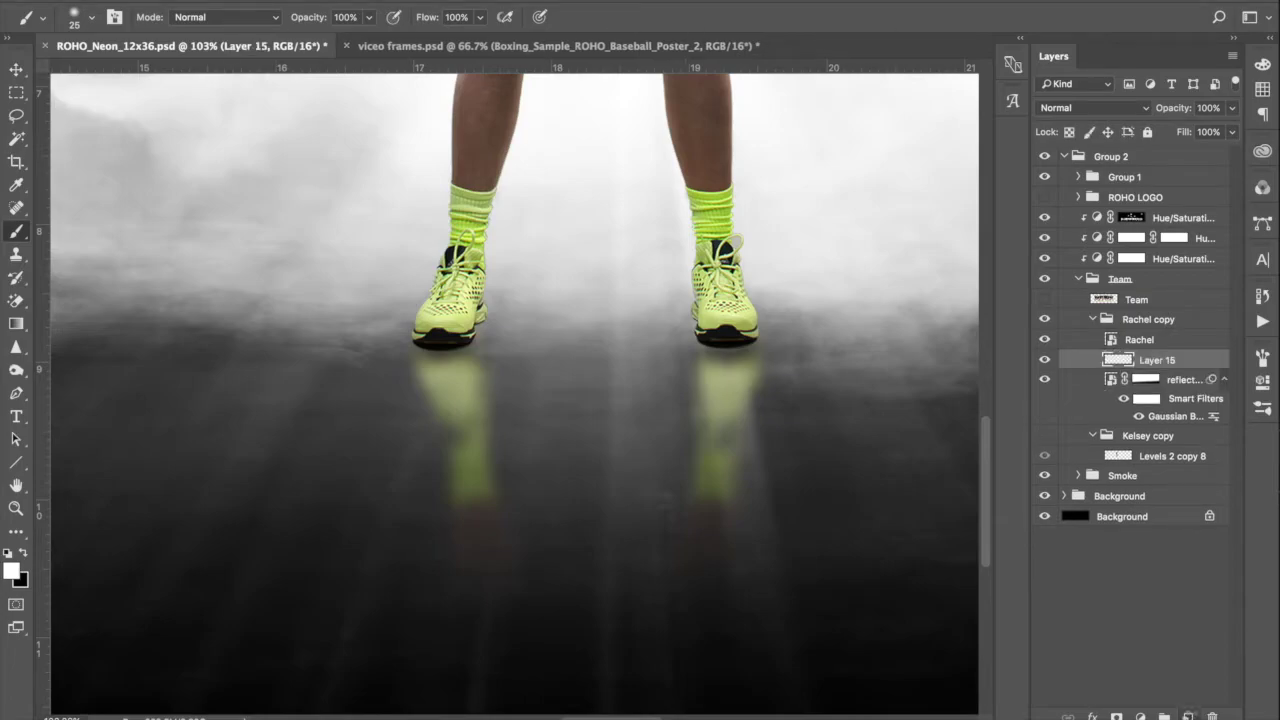
{"action": "key", "text": "ctrl+shift+alt+n"}
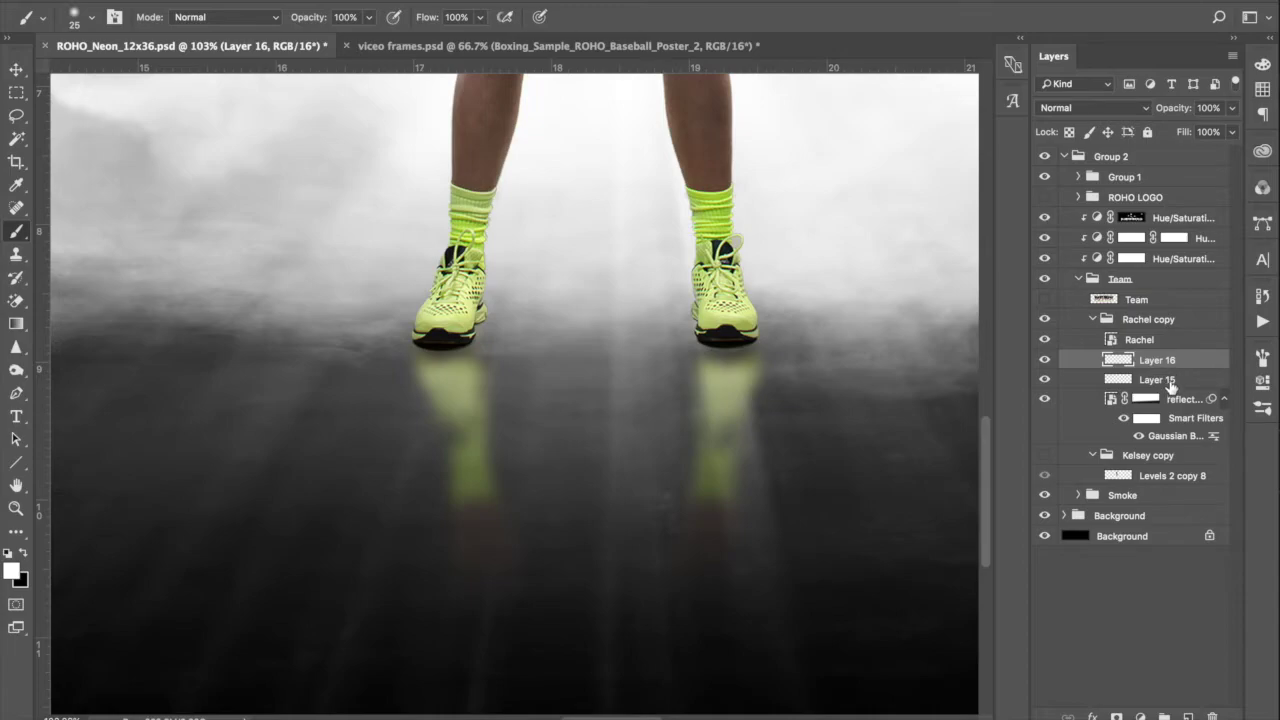
{"action": "key", "text": "Delete"}
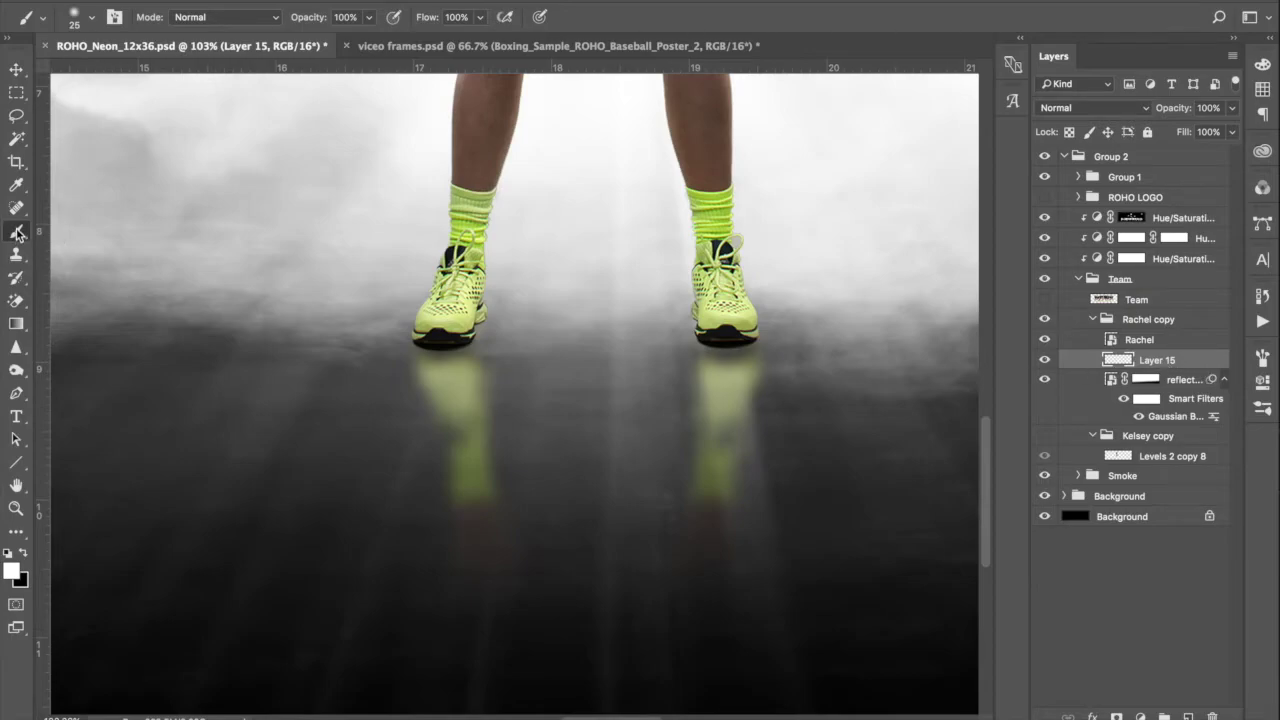
Set up a black brush with 0% hardness, 20% opacity and an 80-pixel size.
{"action": "left_click", "coordinate": [23, 553]}
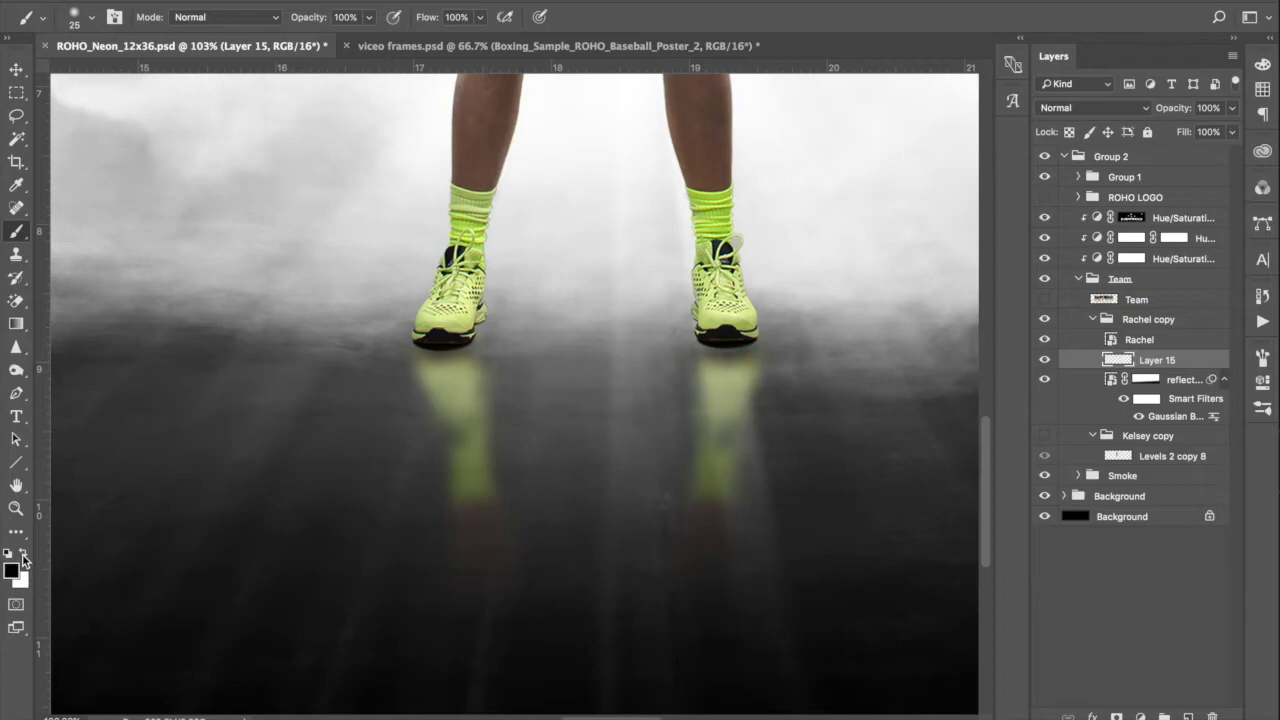
{"action": "left_click", "coordinate": [94, 20]}
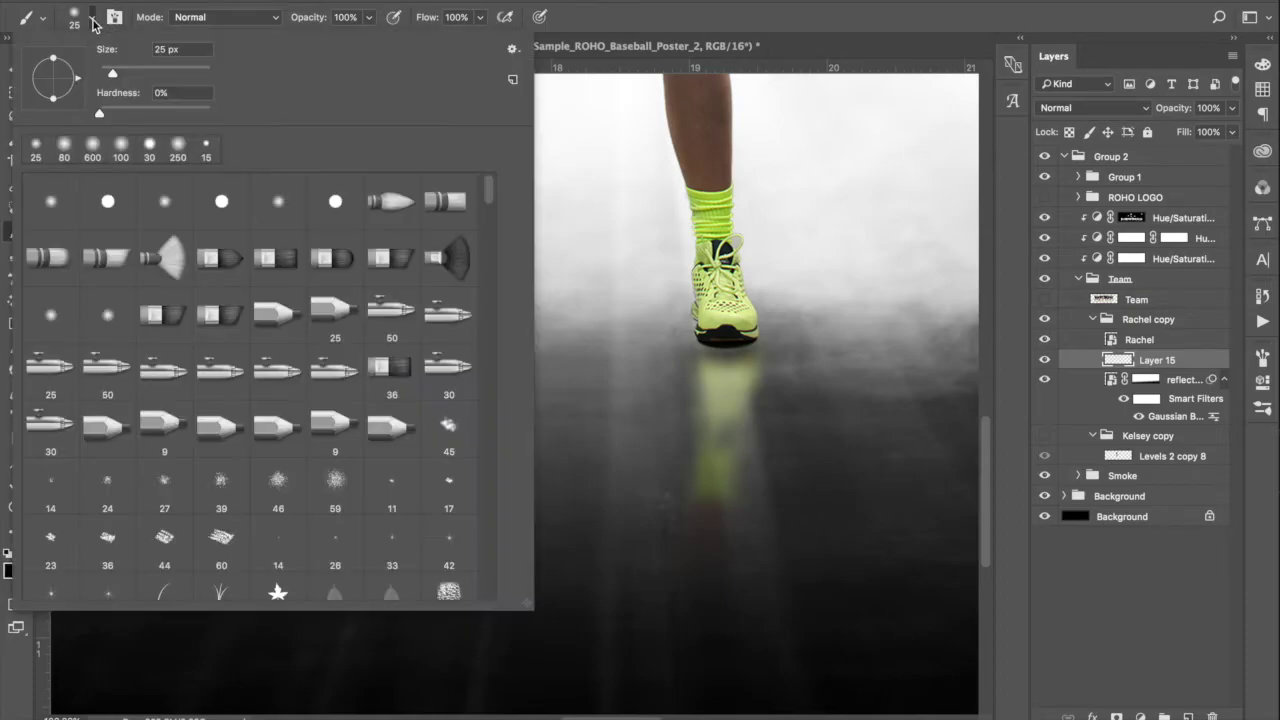
{"action": "left_click", "coordinate": [99, 117]}
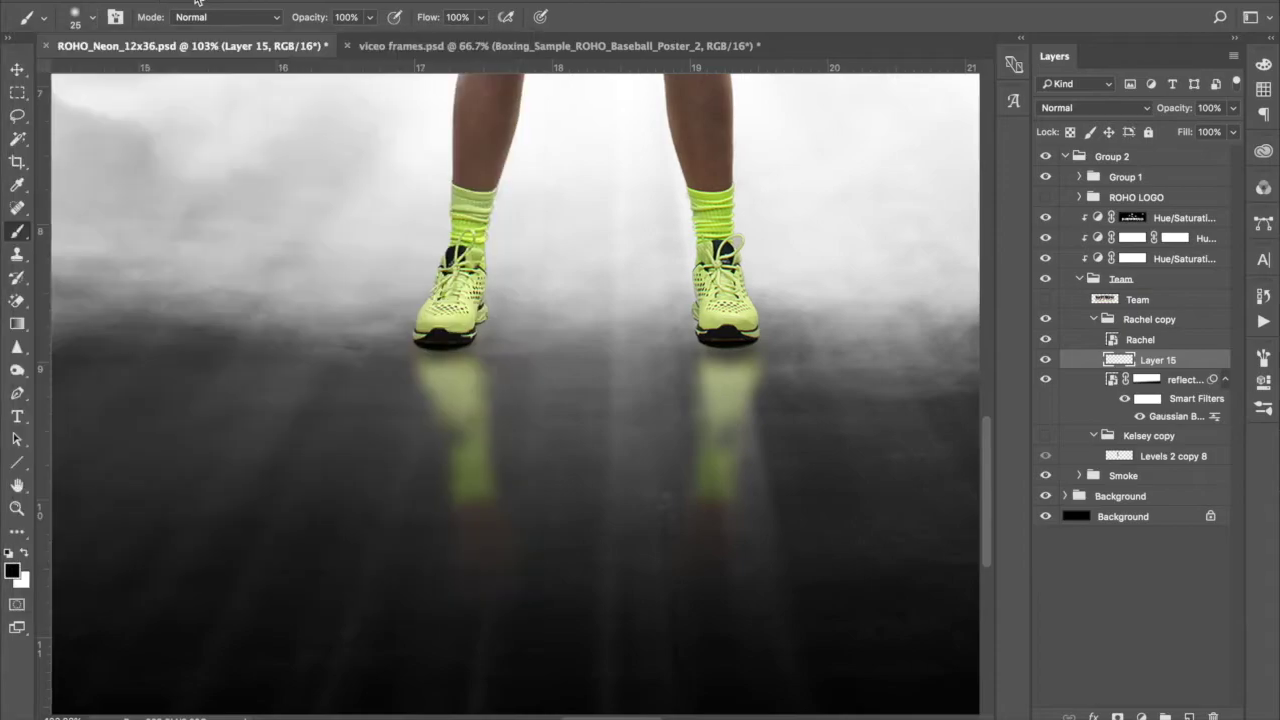
{"action": "left_click", "coordinate": [164, 5]}
{"action": "mouse_move", "coordinate": [307, 22]}
{"action": "left_mouse_down"}
{"action": "mouse_move", "coordinate": [236, 27]}
{"action": "mouse_move", "coordinate": [351, 274]}
{"action": "mouse_move", "coordinate": [457, 350]}
{"action": "mouse_move", "coordinate": [354, 277]}
{"action": "mouse_move", "coordinate": [362, 5]}
{"action": "left_mouse_up"}
{"action": "key", "text": "bracketright"}
{"action": "key", "text": "bracketright"}
{"action": "key", "text": "bracketright"}
{"action": "key", "text": "bracketright"}
{"action": "key", "text": "bracketright"}
{"action": "key", "text": "bracketright"}
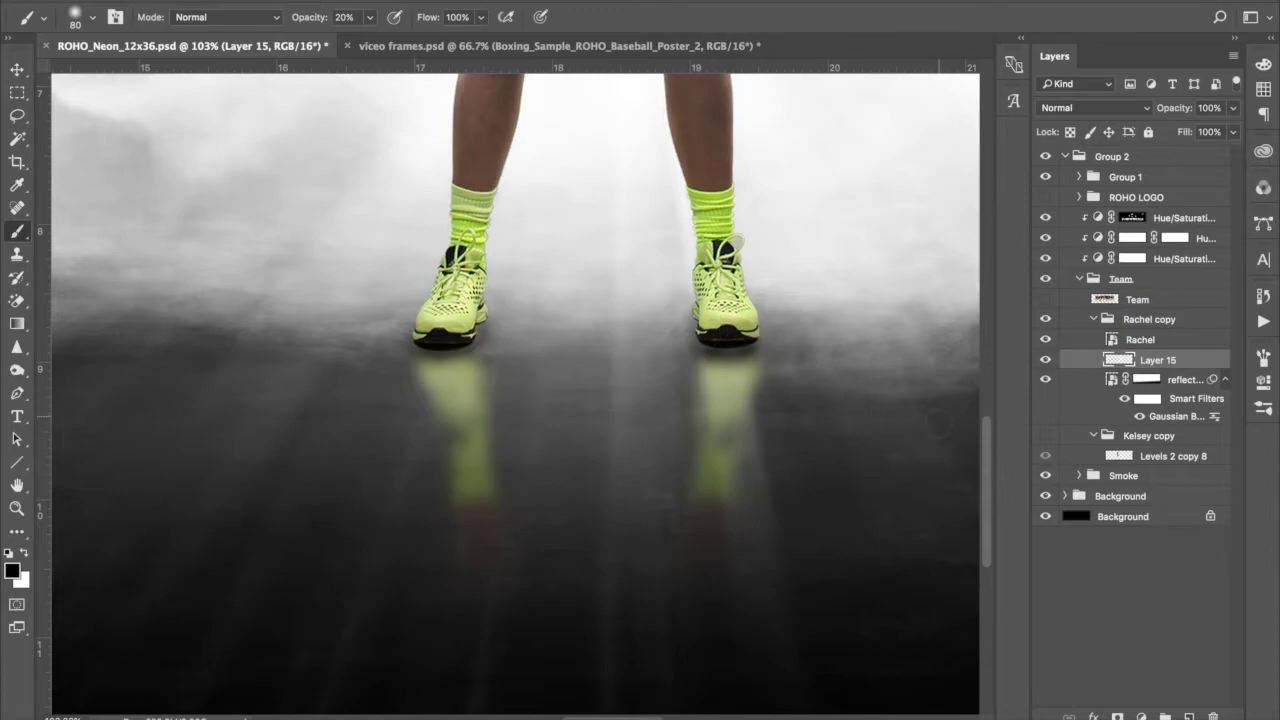
{"action": "scroll", "coordinate": [748, 418], "scroll_direction": "down", "scroll_amount": 6}
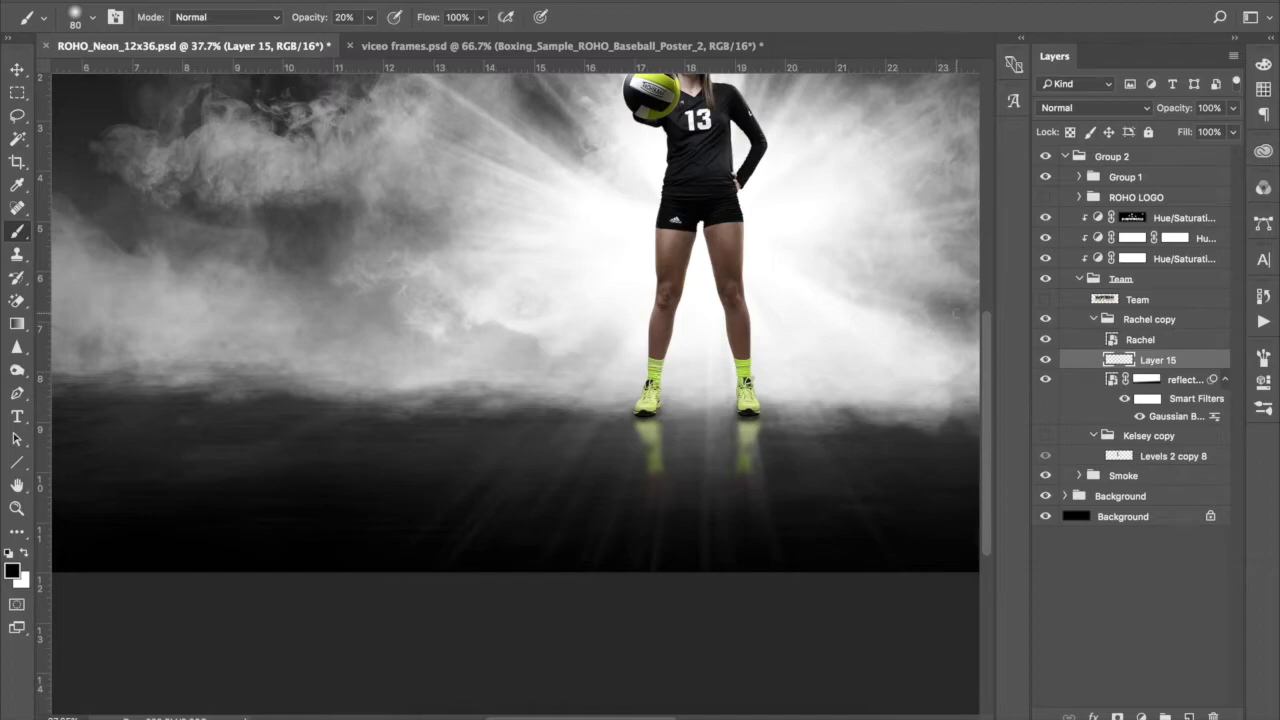
Collapse the number 13 player's group and select the number 3 player's group, toggling her visibility.
{"action": "left_click", "coordinate": [1130, 319]}
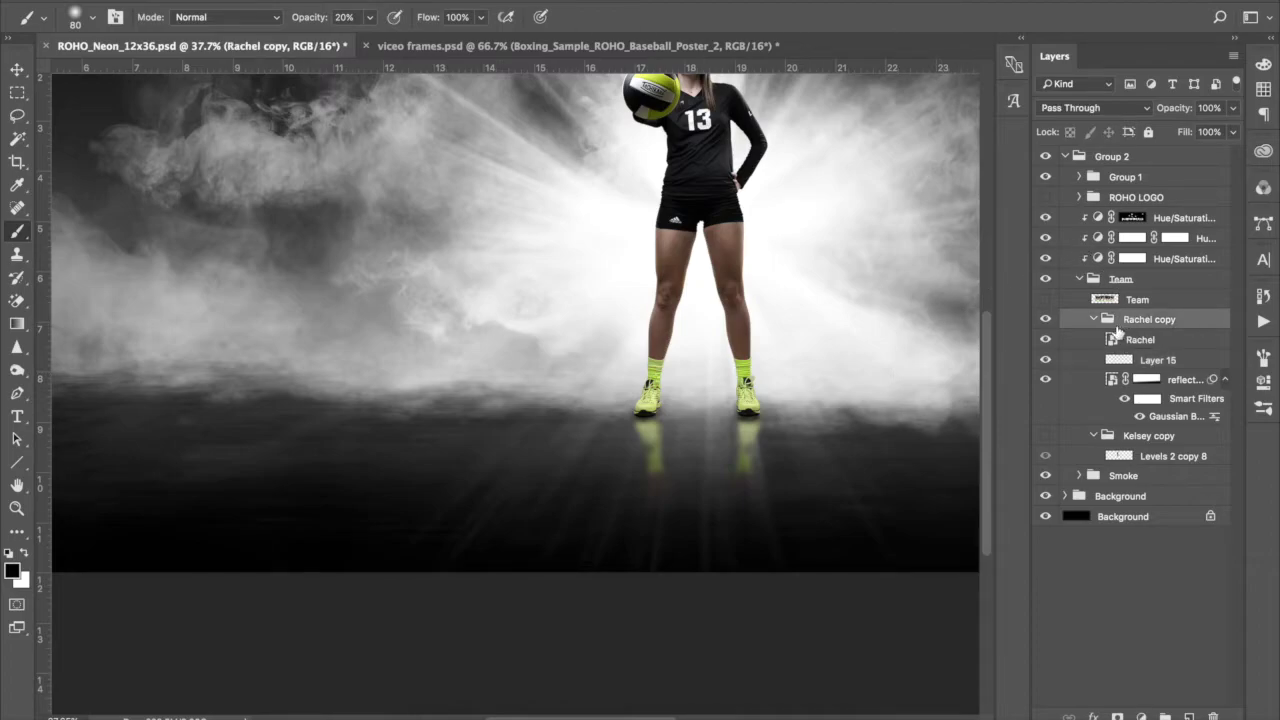
{"action": "left_click", "coordinate": [1094, 320]}
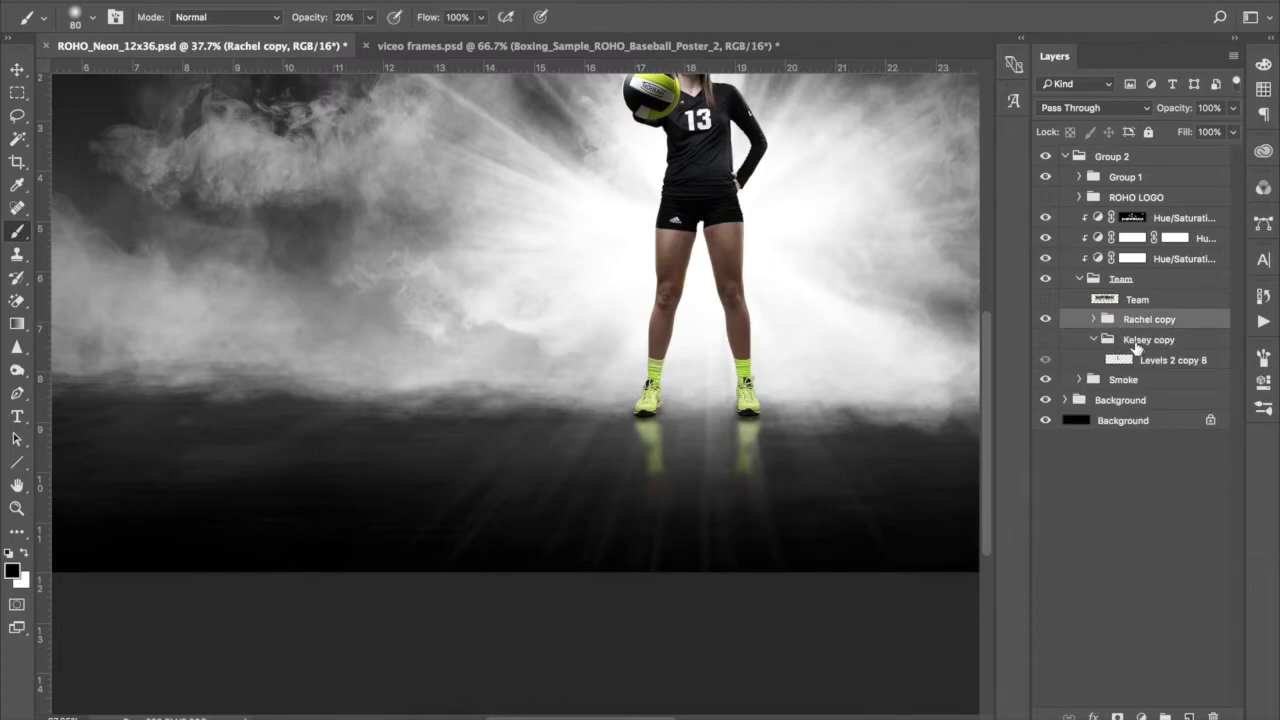
{"action": "left_click_drag", "start_coordinate": [1136, 343], "coordinate": [1120, 360]}
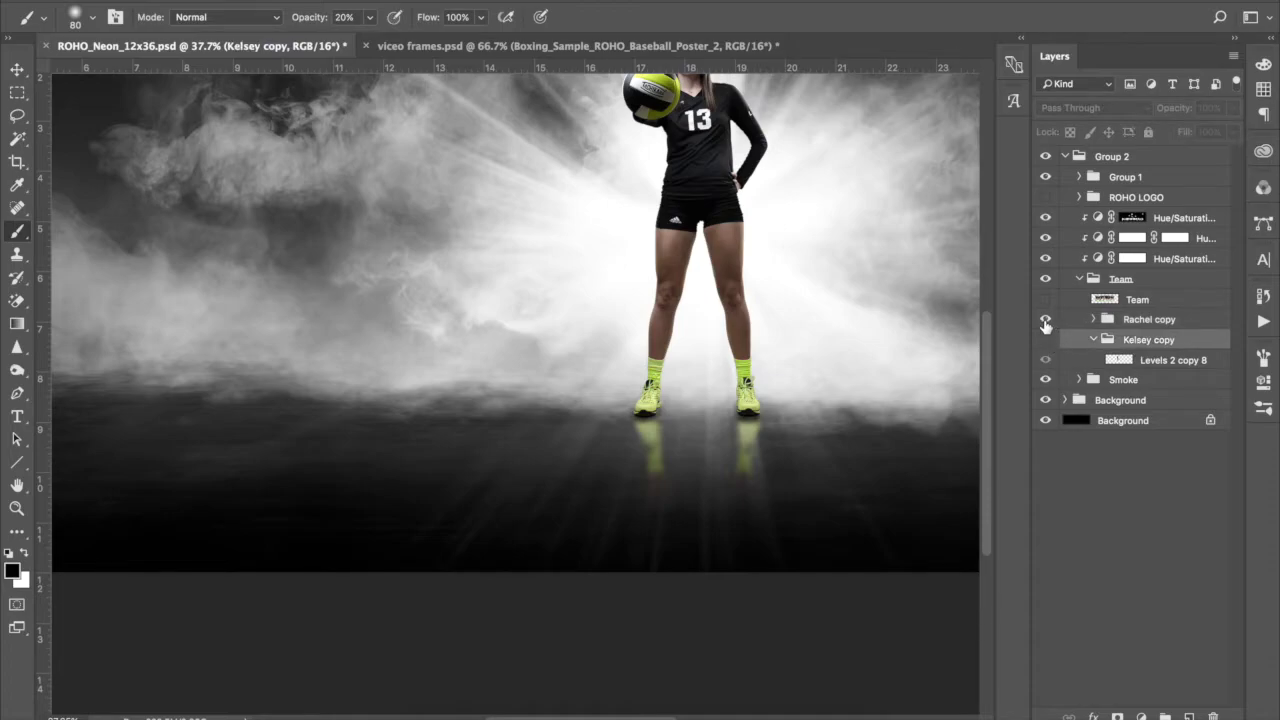
{"action": "left_click", "coordinate": [1046, 339]}
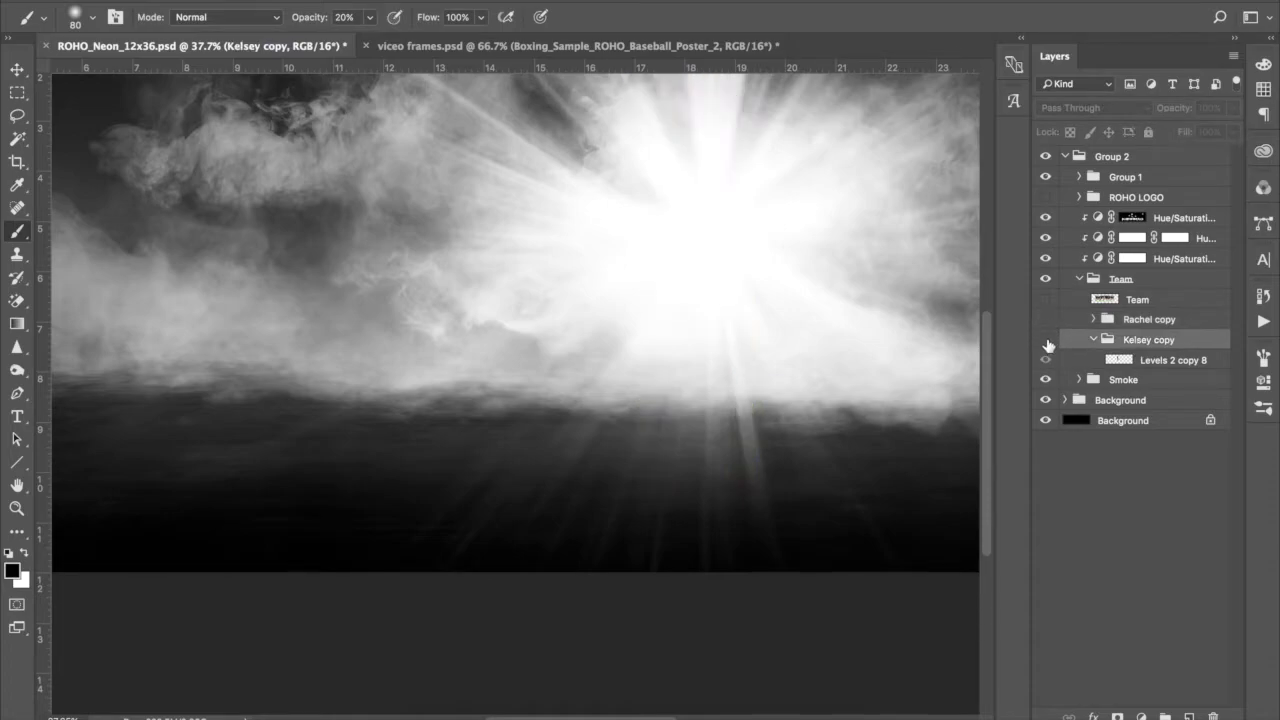
{"action": "left_click", "coordinate": [1046, 340]}
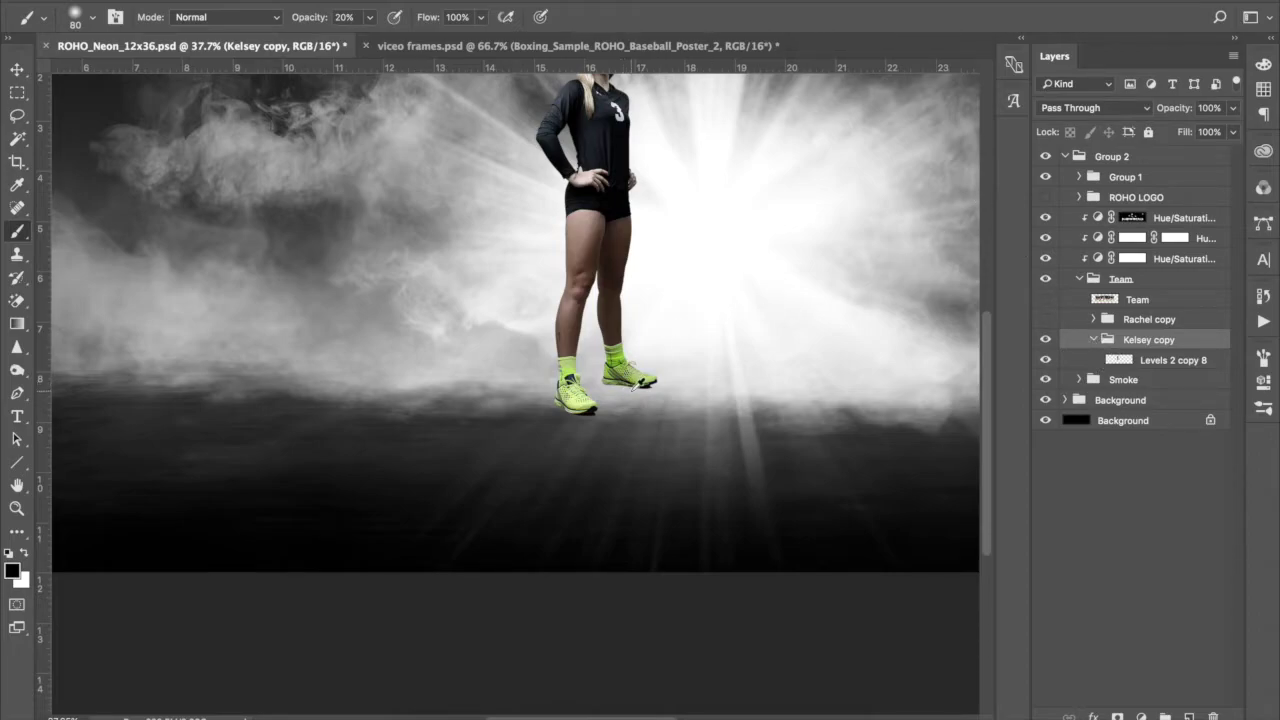
Select the number 3 player's cut-out layer, Levels 2 copy 8.
{"action": "scroll", "coordinate": [630, 385], "scroll_direction": "up", "scroll_amount": 3}
{"action": "scroll", "coordinate": [644, 387], "scroll_direction": "up", "scroll_amount": 1}
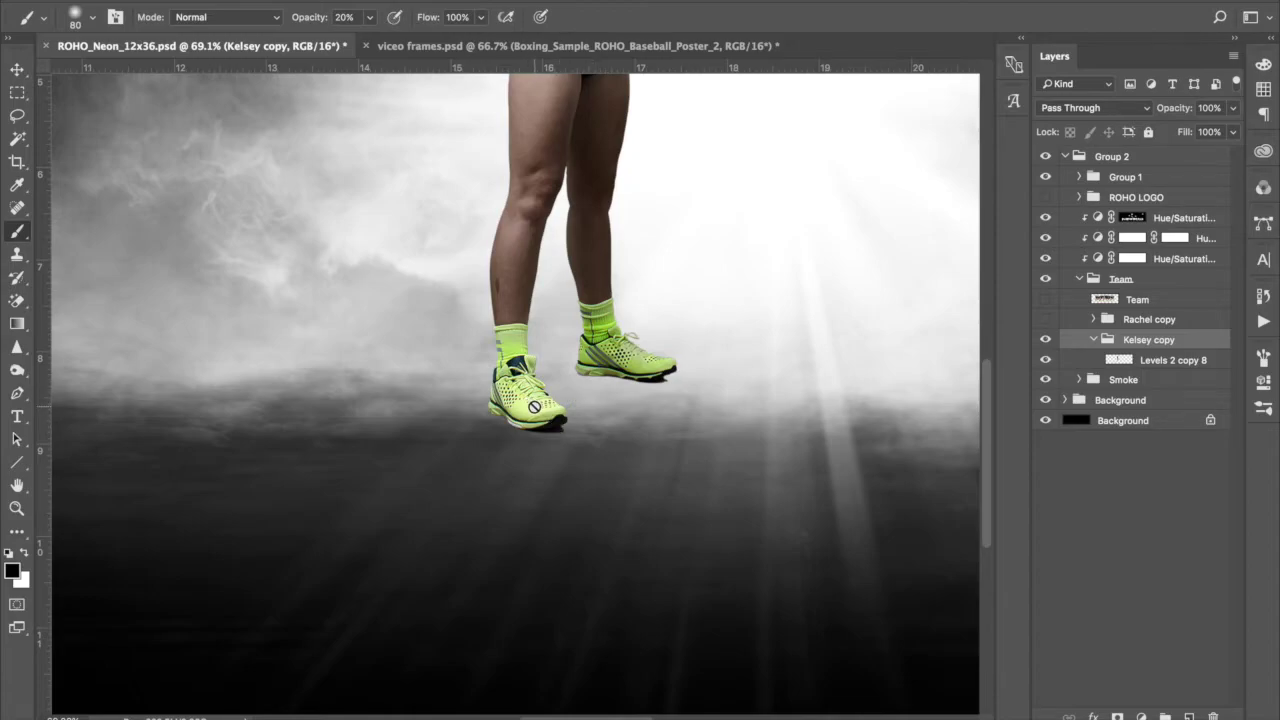
{"action": "scroll", "coordinate": [530, 400], "scroll_direction": "down", "scroll_amount": 5}
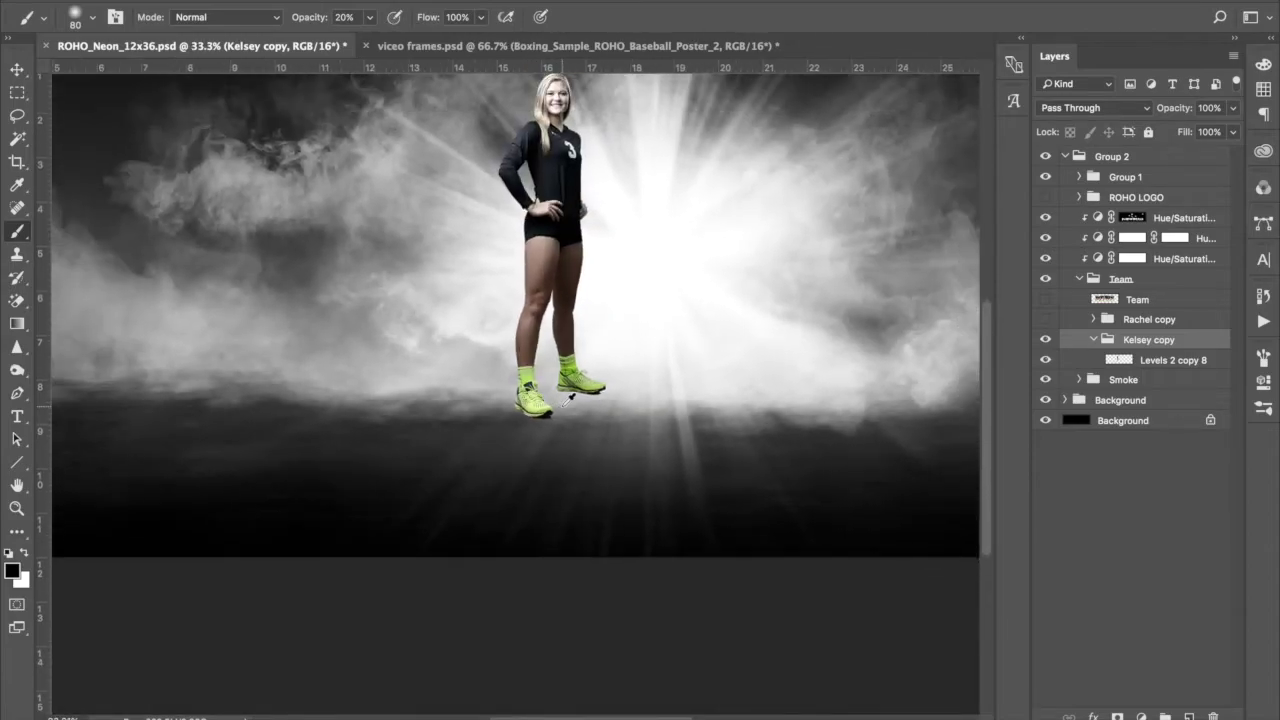
{"action": "left_click", "coordinate": [1120, 360]}
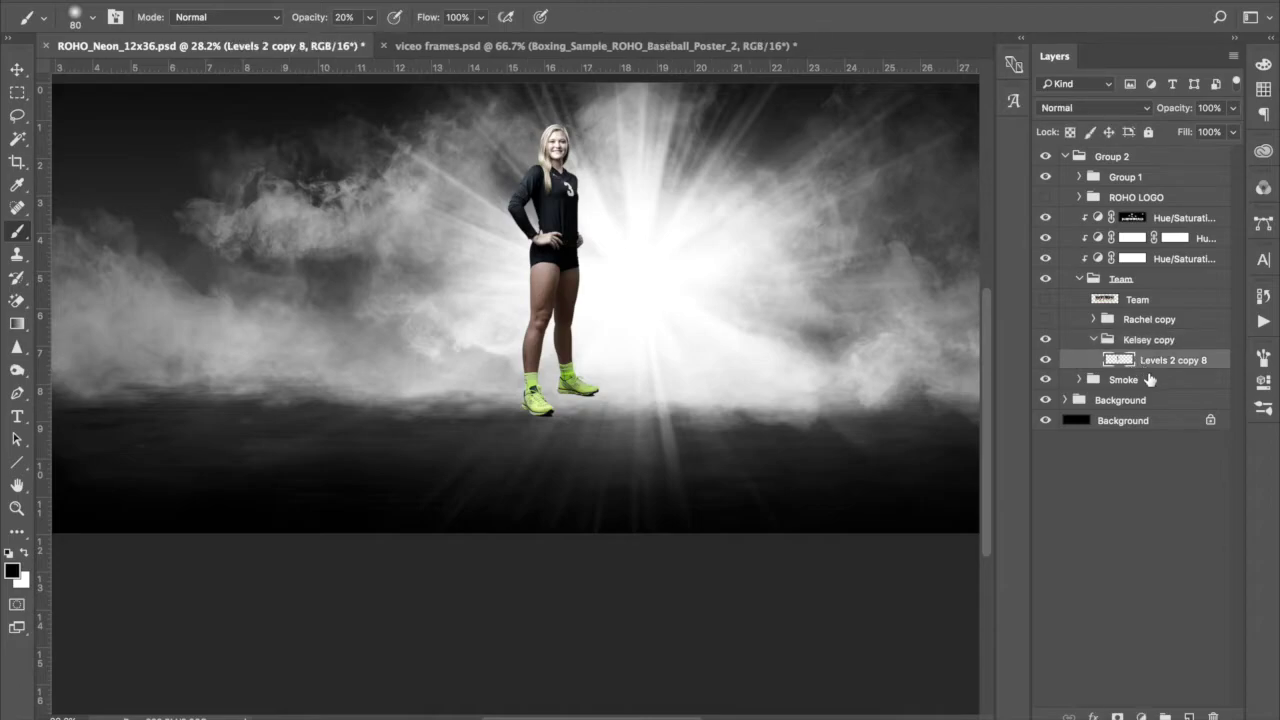
{"action": "scroll", "coordinate": [590, 412], "scroll_direction": "up", "scroll_amount": 6}
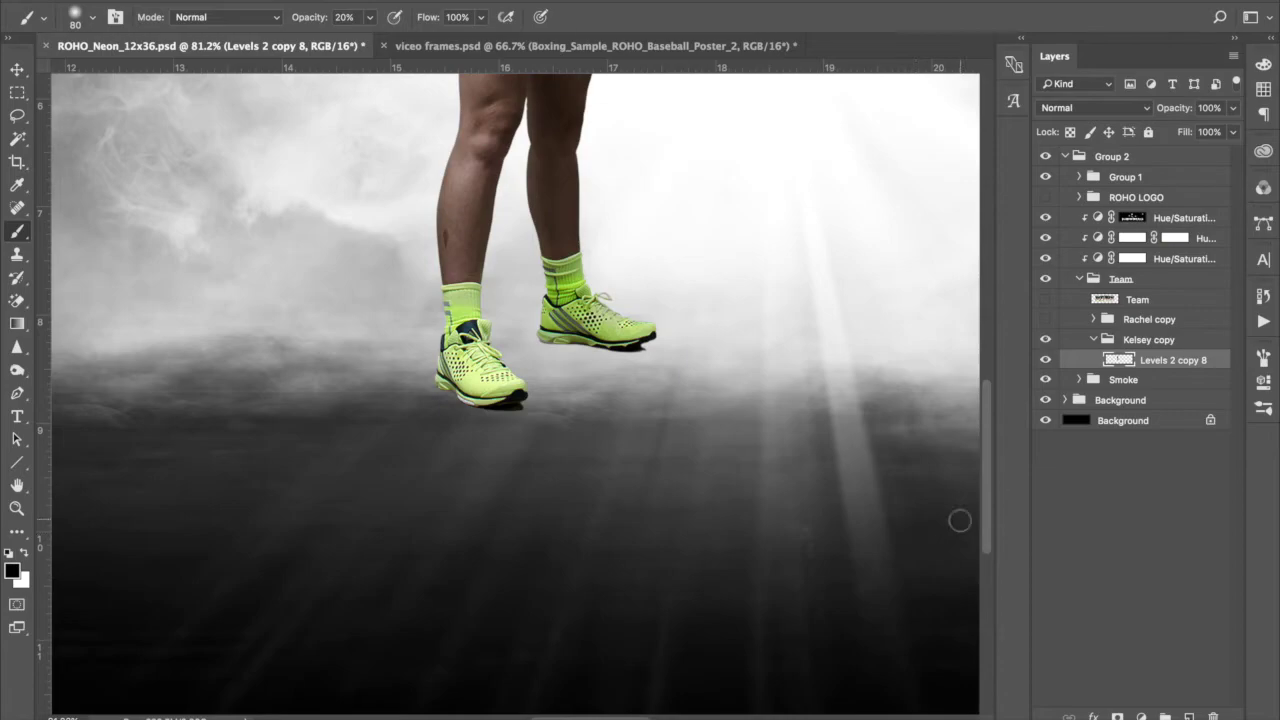
Convert Levels 2 copy 8 to a smart object and duplicate it directly beneath itself.
{"action": "right_click", "coordinate": [1158, 362]}
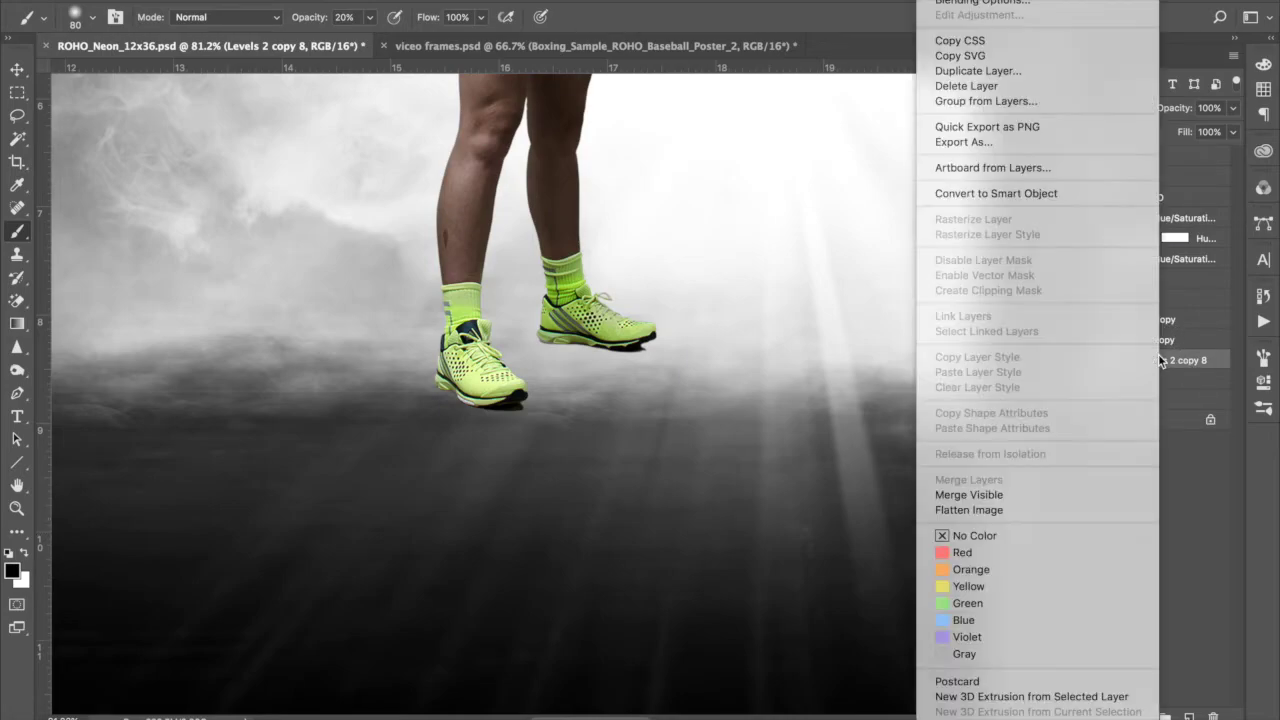
{"action": "left_click", "coordinate": [1057, 193]}
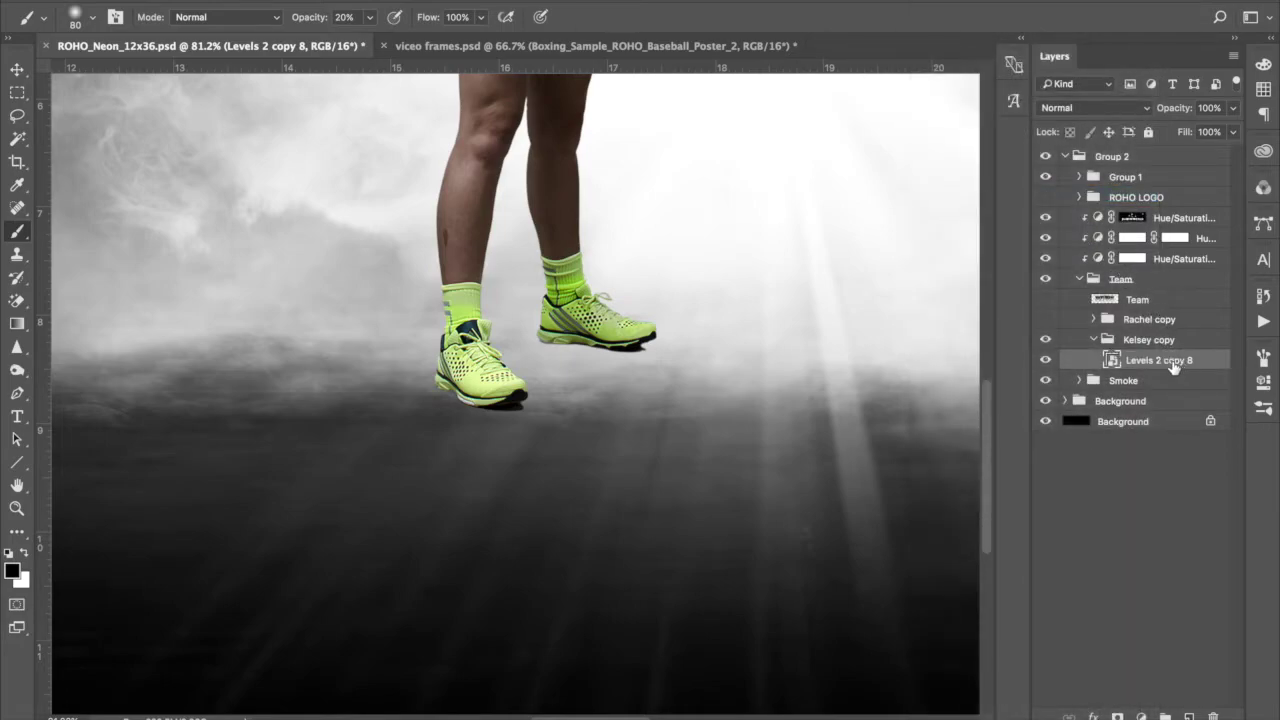
{"action": "left_click_drag", "start_coordinate": [1179, 363], "coordinate": [1181, 372]}
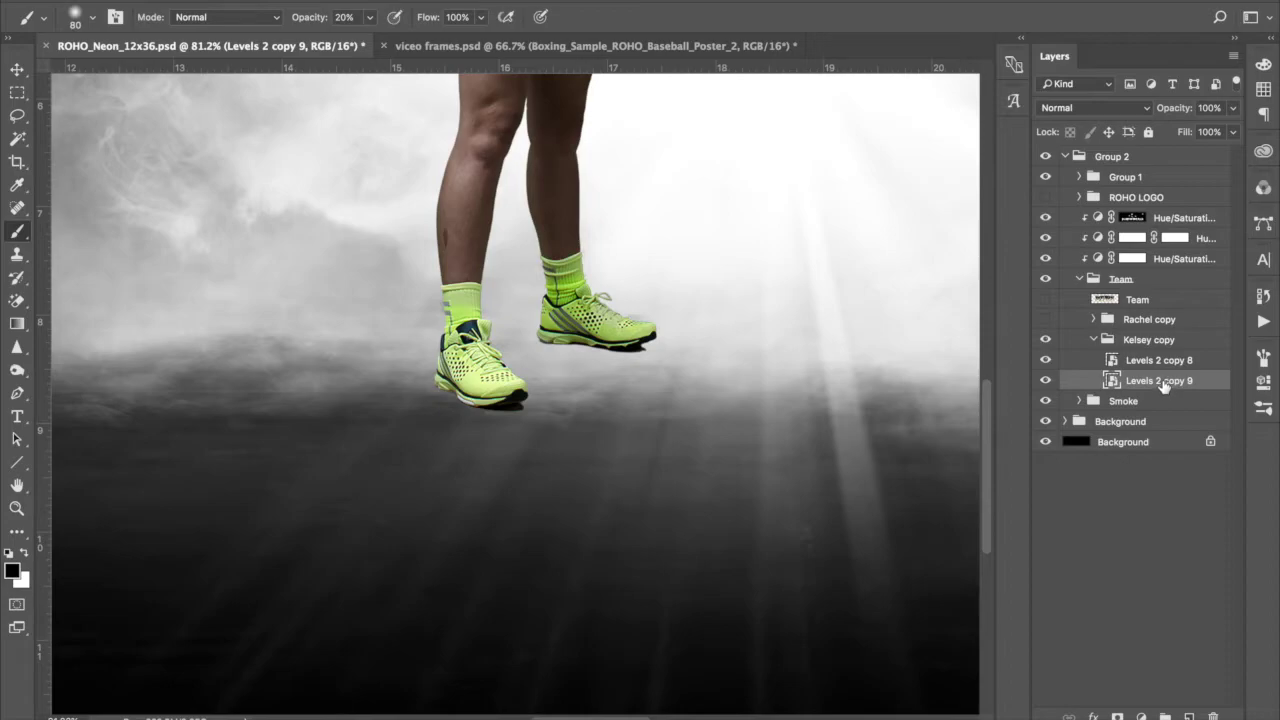
Rasterize the duplicated player layer, Levels 2 copy 9.
{"action": "right_click", "coordinate": [1163, 382]}
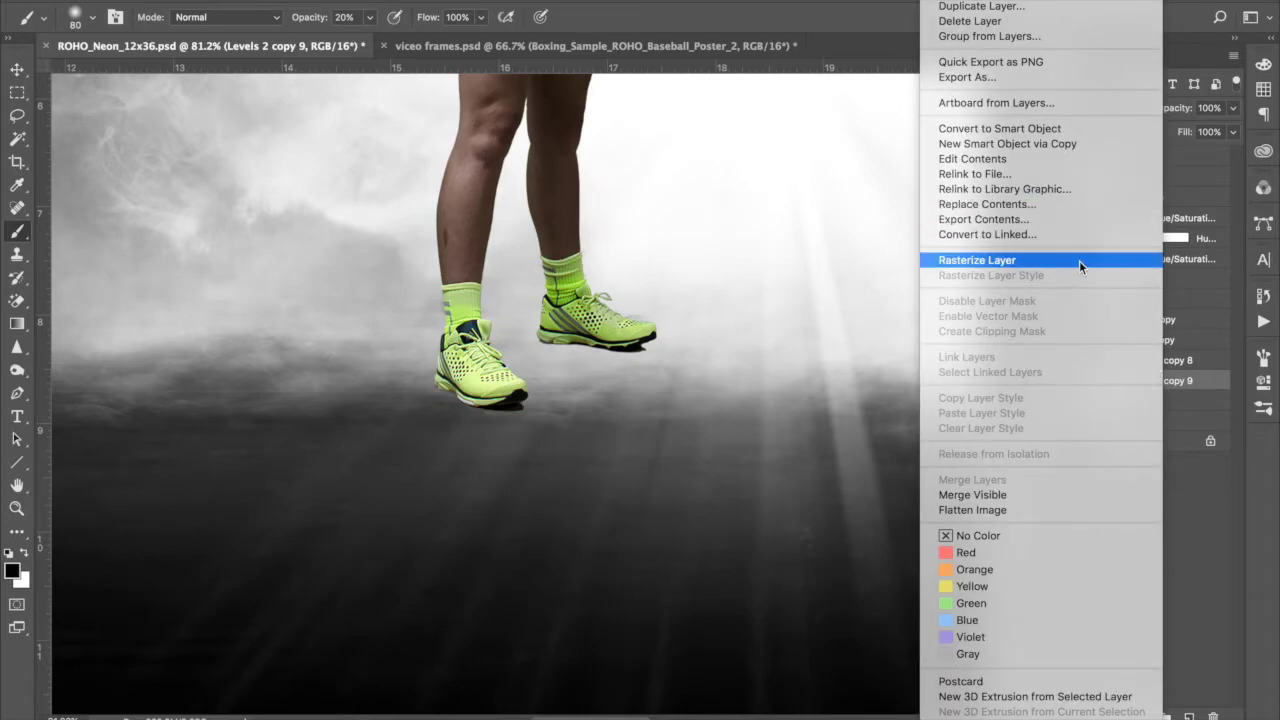
{"action": "left_click", "coordinate": [1079, 260]}
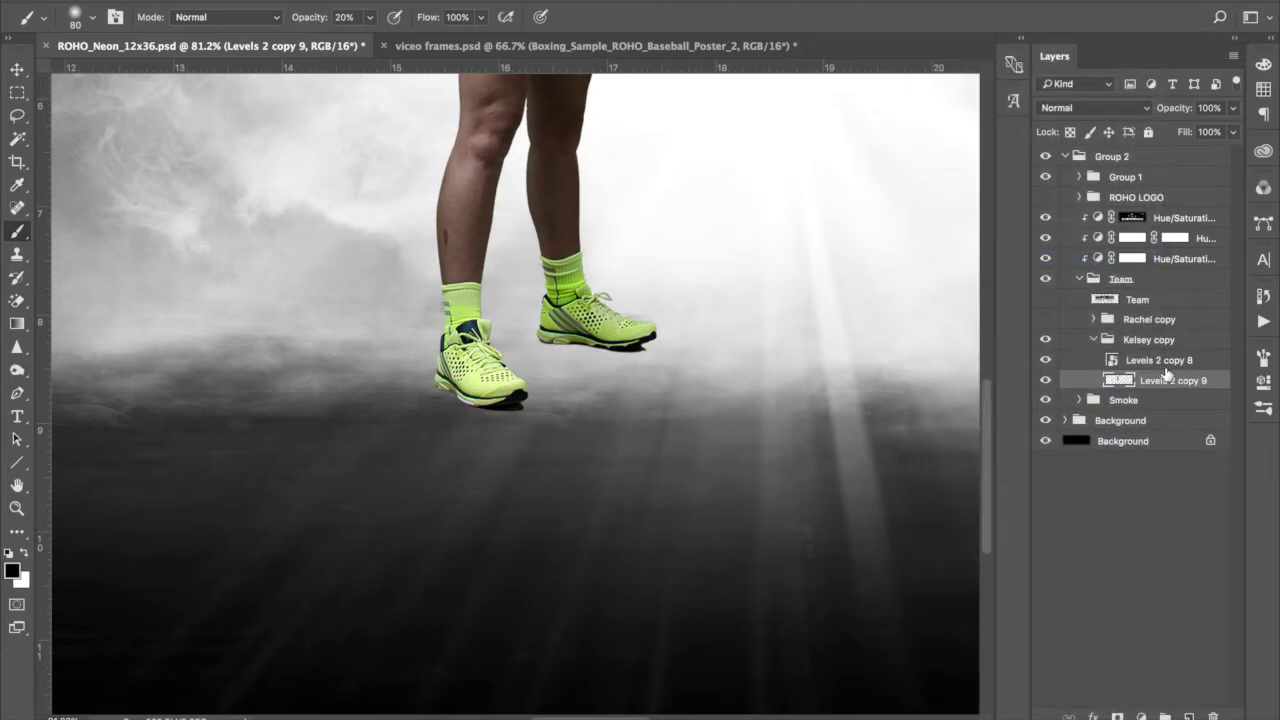
{"action": "scroll", "coordinate": [869, 304], "scroll_direction": "down", "scroll_amount": 5}
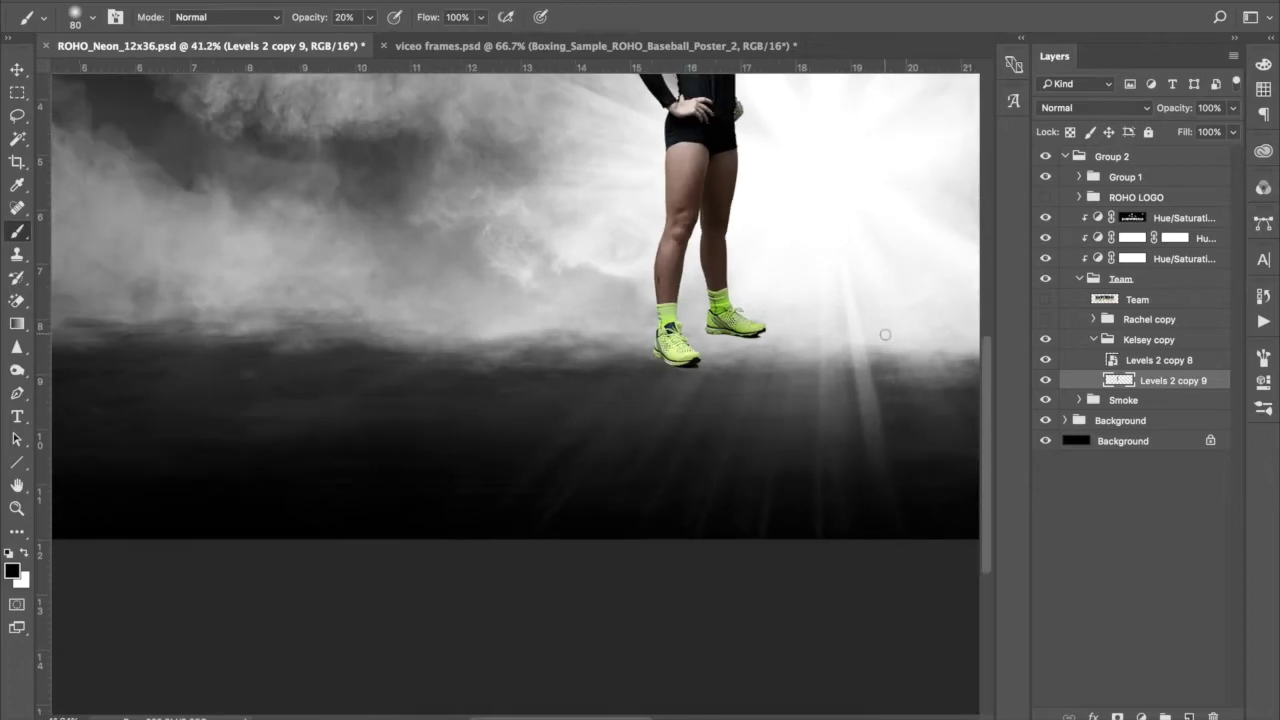
{"action": "scroll", "coordinate": [893, 327], "scroll_direction": "down", "scroll_amount": 3}
{"action": "scroll", "coordinate": [895, 328], "scroll_direction": "up", "scroll_amount": 5}
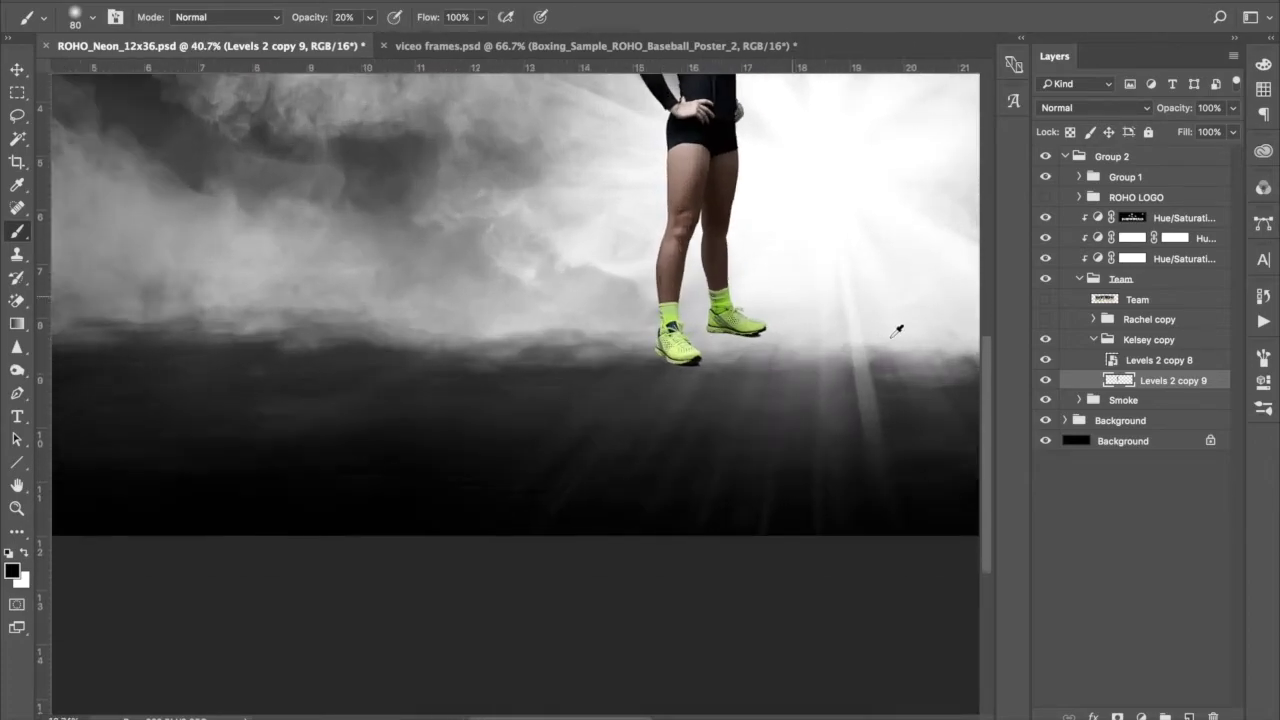
{"action": "left_click", "coordinate": [17, 68]}
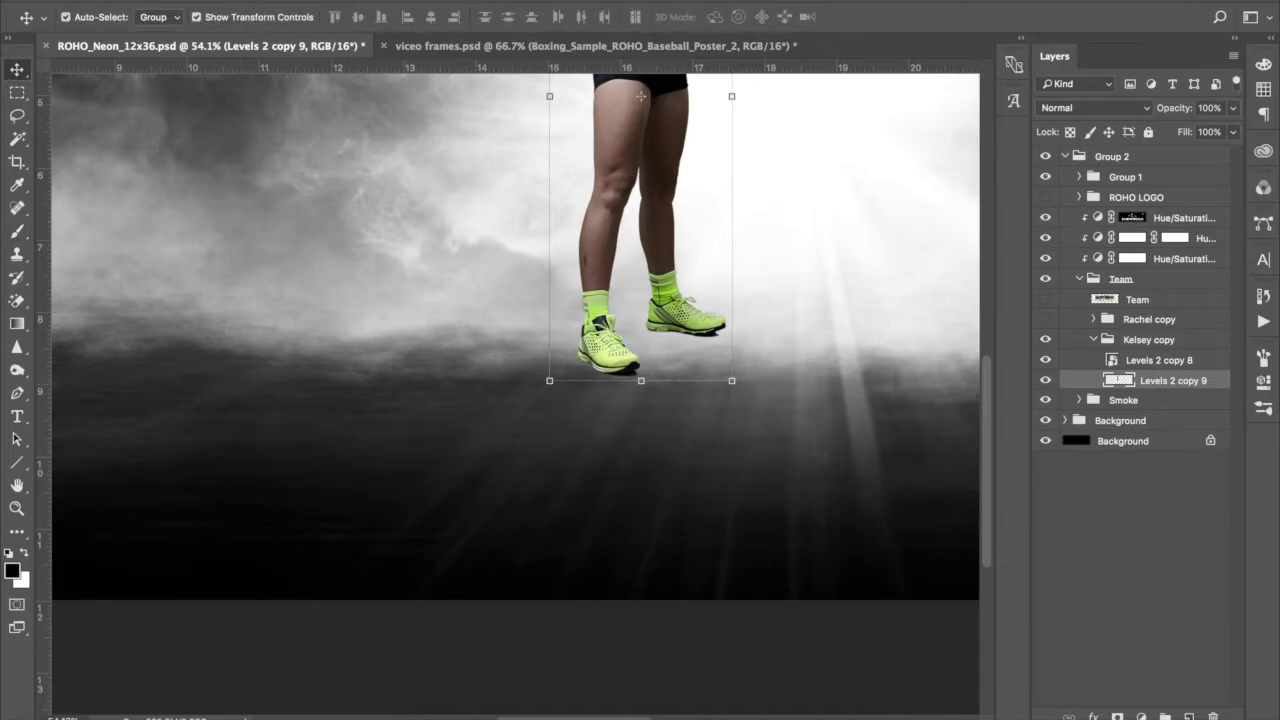
Flip Levels 2 copy 9 vertically and drag it down beneath the real shoes.
{"action": "left_click", "coordinate": [232, 1]}
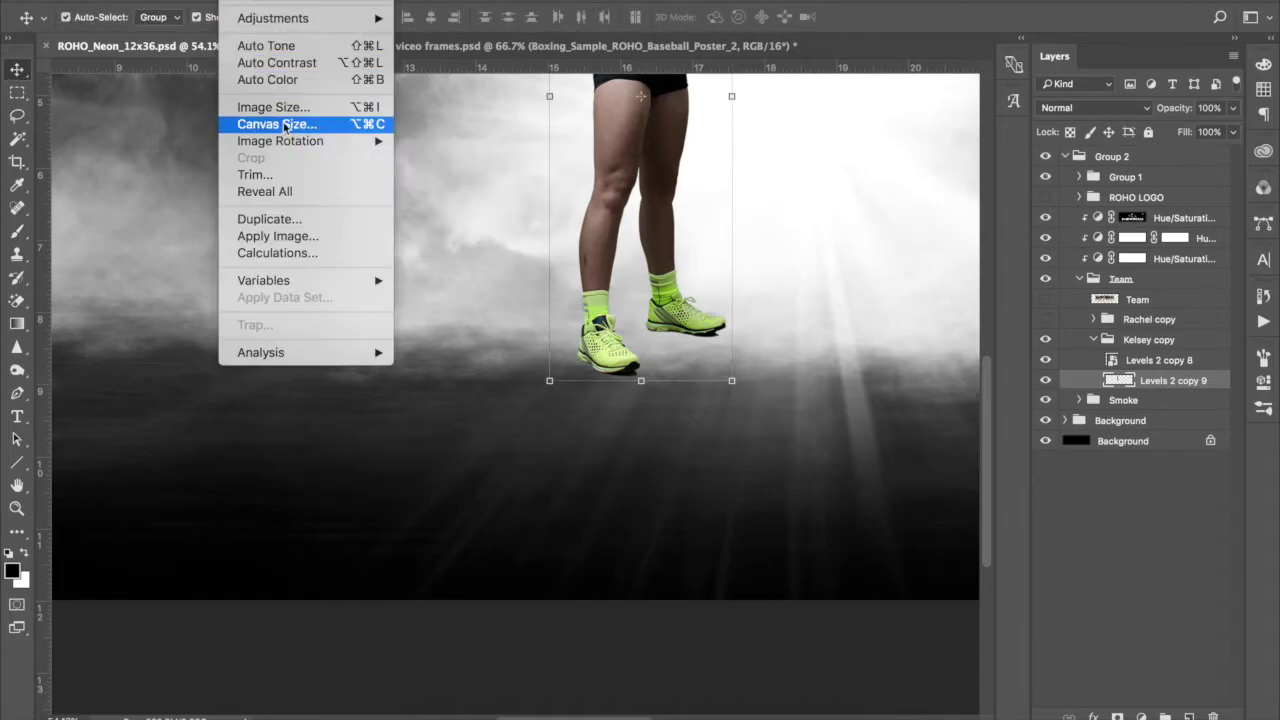
{"action": "mouse_move", "coordinate": [200, 1]}
{"action": "mouse_move", "coordinate": [357, 366]}
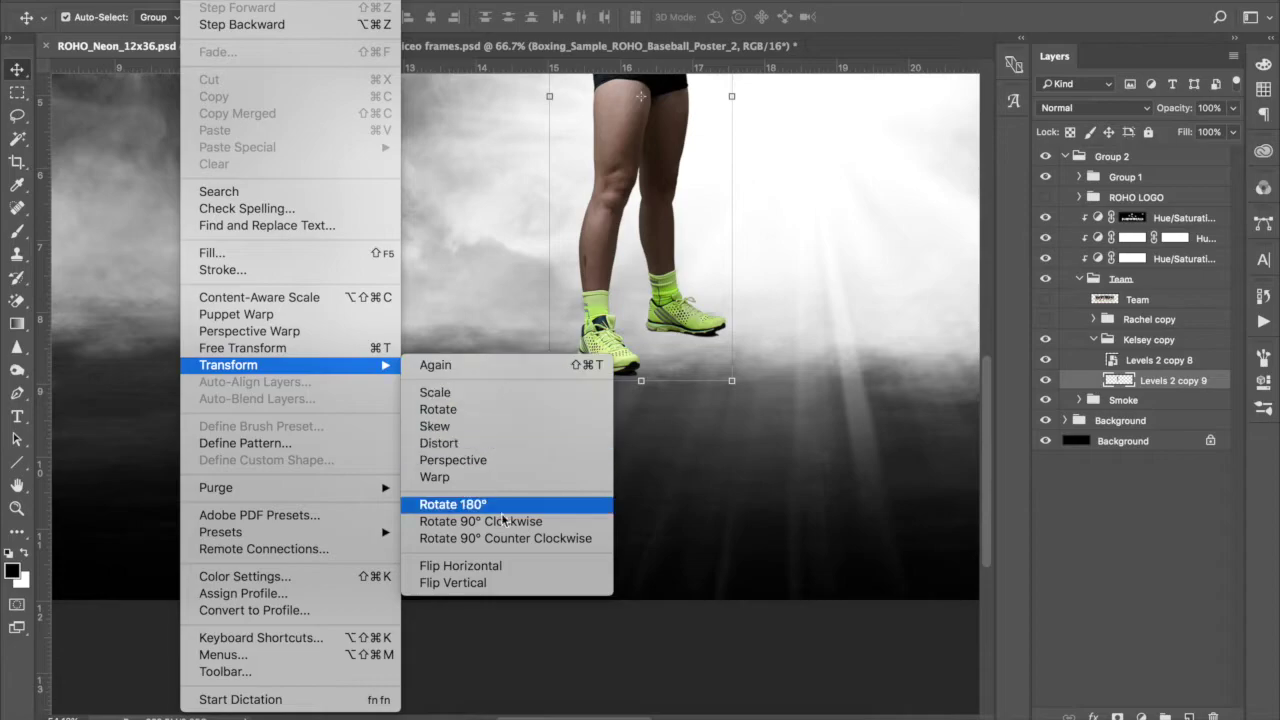
{"action": "left_click", "coordinate": [525, 584]}
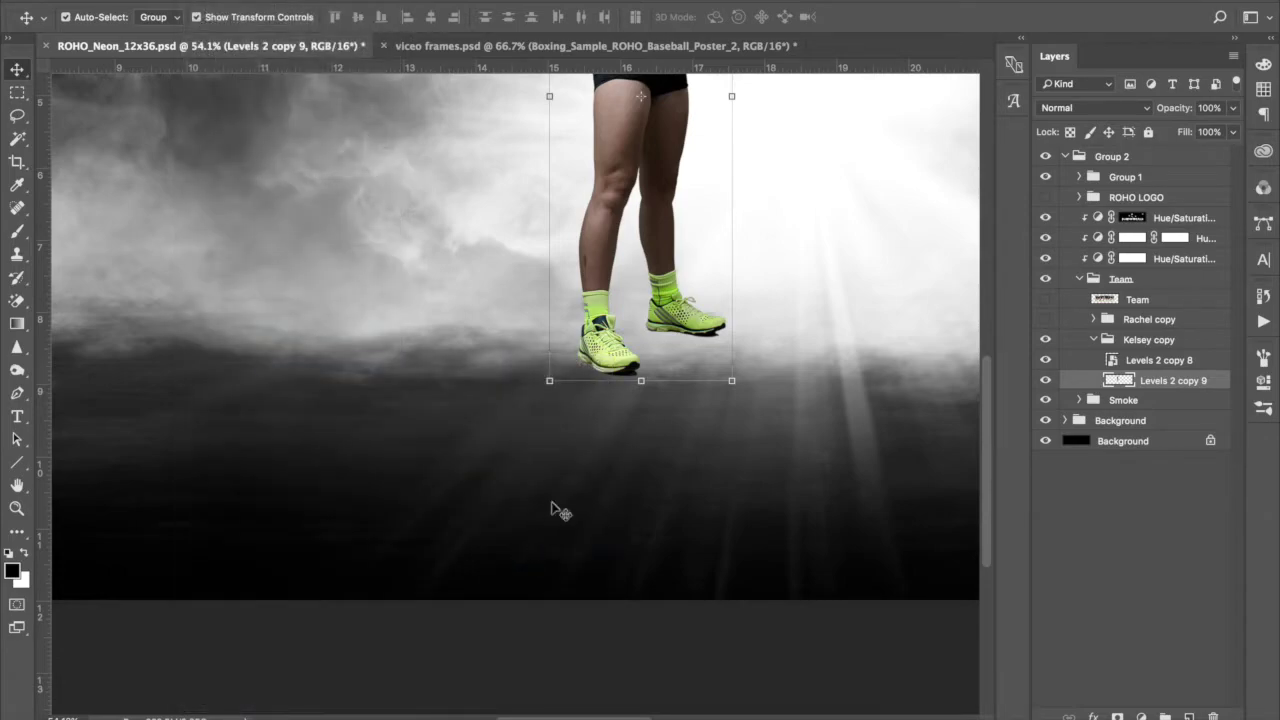
{"action": "left_click", "coordinate": [731, 380]}
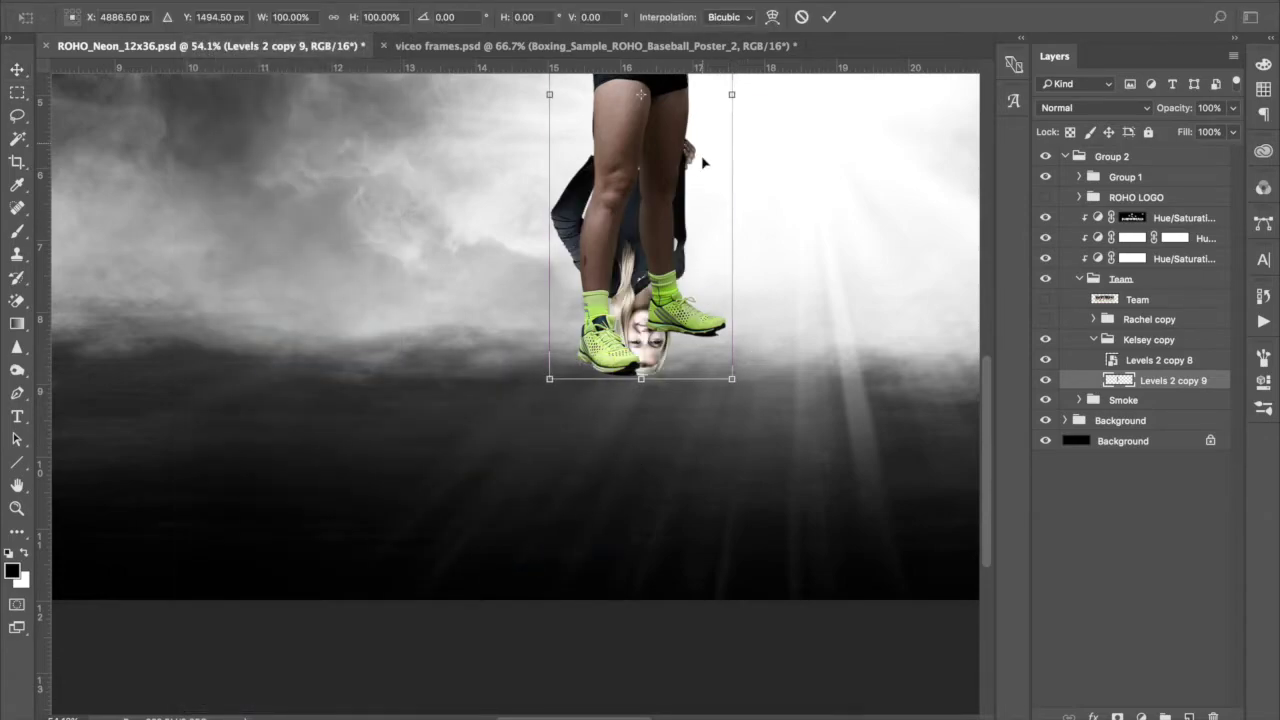
{"action": "left_click_drag", "start_coordinate": [703, 162], "coordinate": [660, 466]}
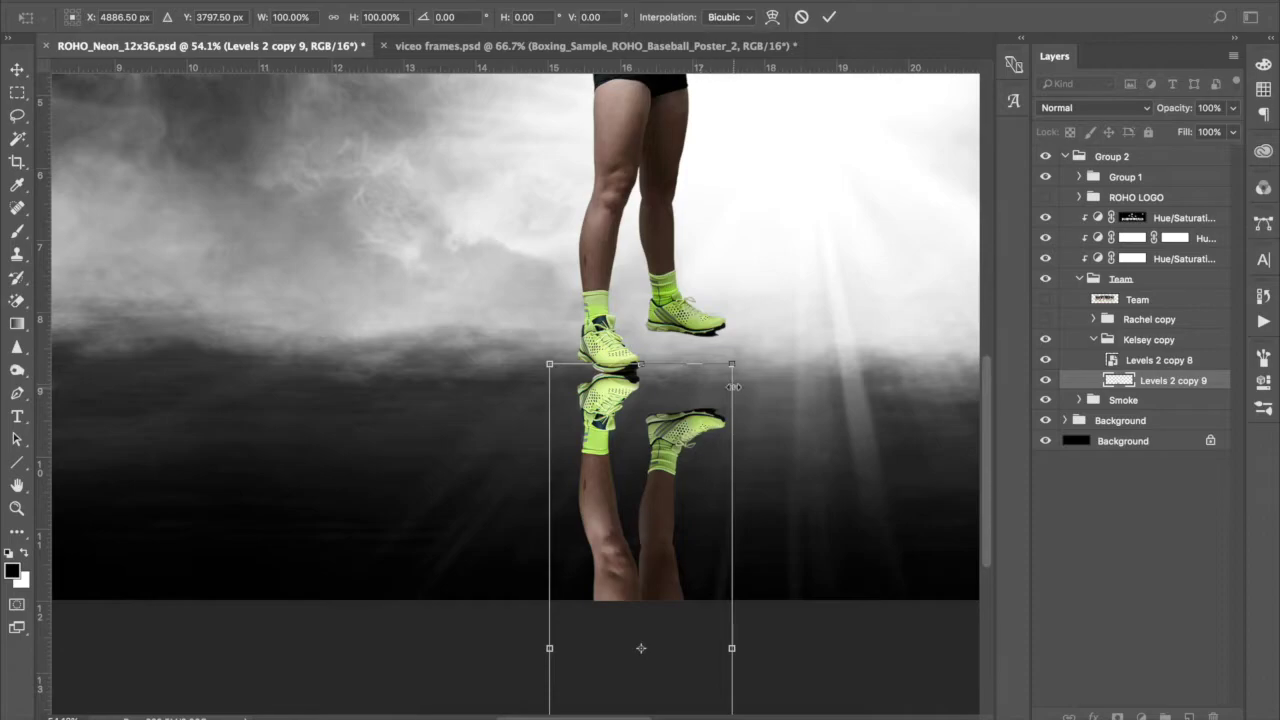
Move the upside-down copy up and left of the standing player and commit the transform.
{"action": "left_click_drag", "start_coordinate": [681, 434], "coordinate": [405, 66]}
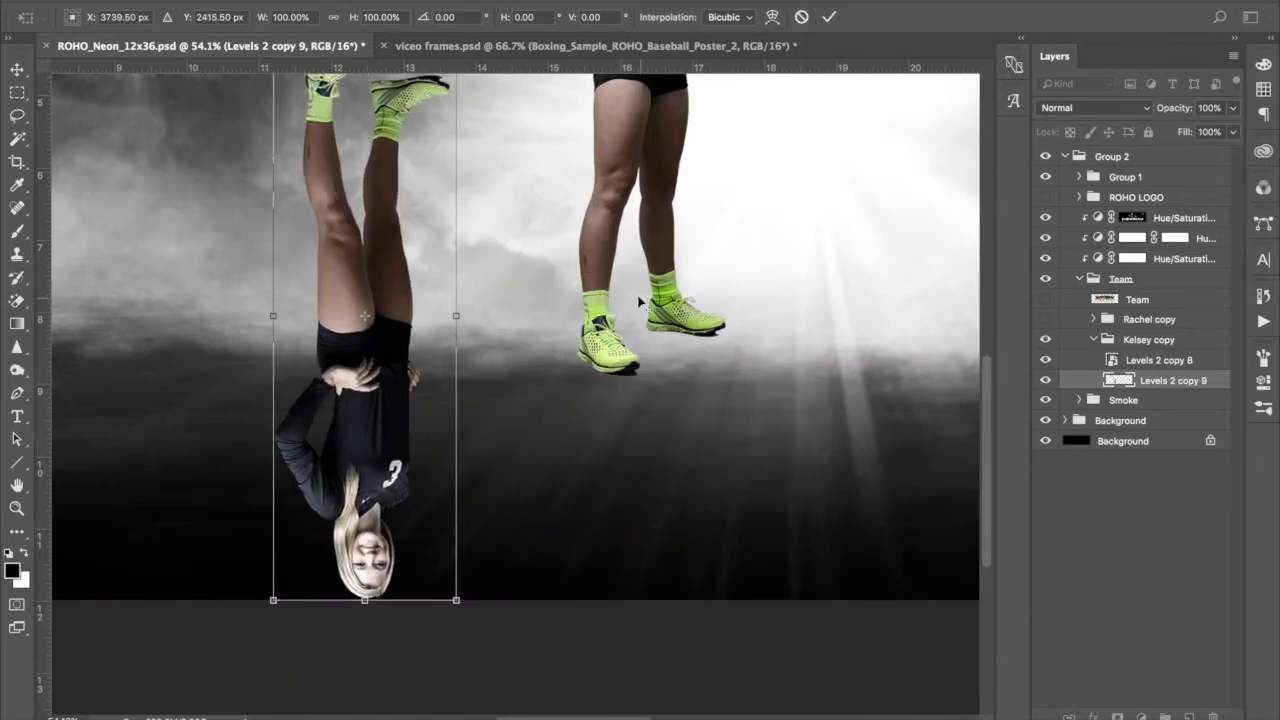
{"action": "scroll", "coordinate": [638, 300], "scroll_direction": "down", "scroll_amount": 3}
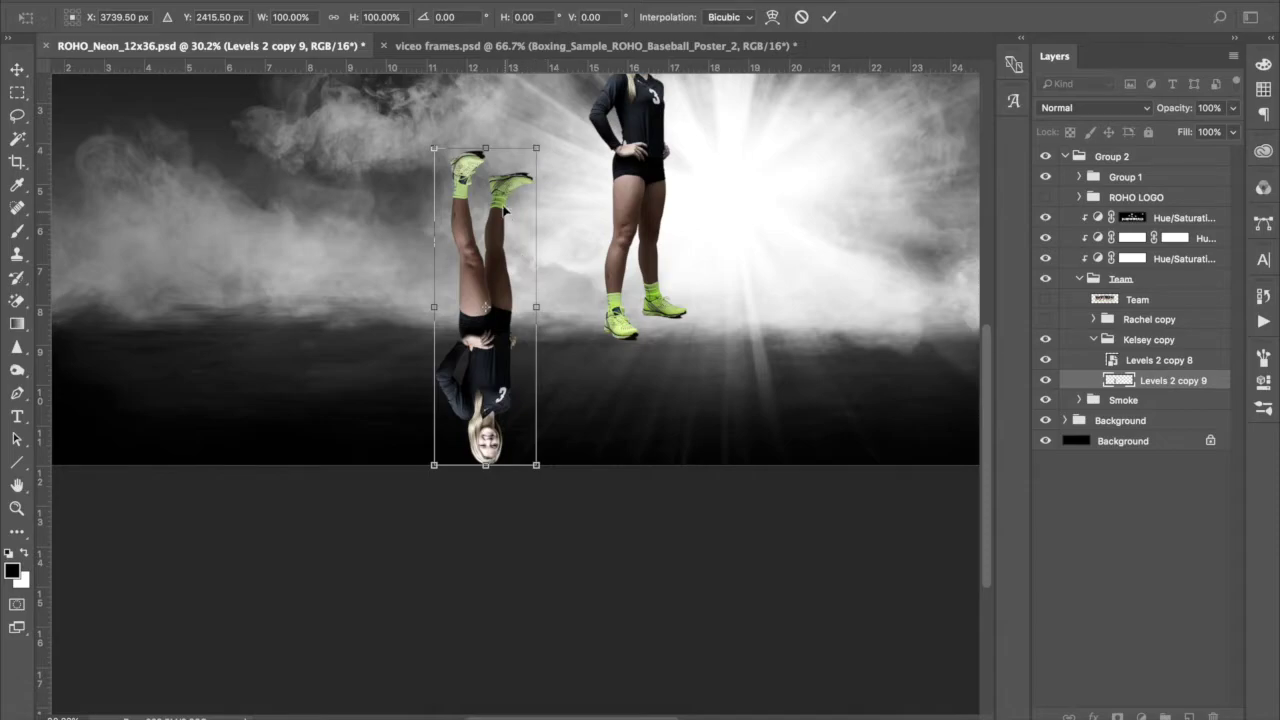
{"action": "left_click_drag", "start_coordinate": [506, 210], "coordinate": [512, 157]}
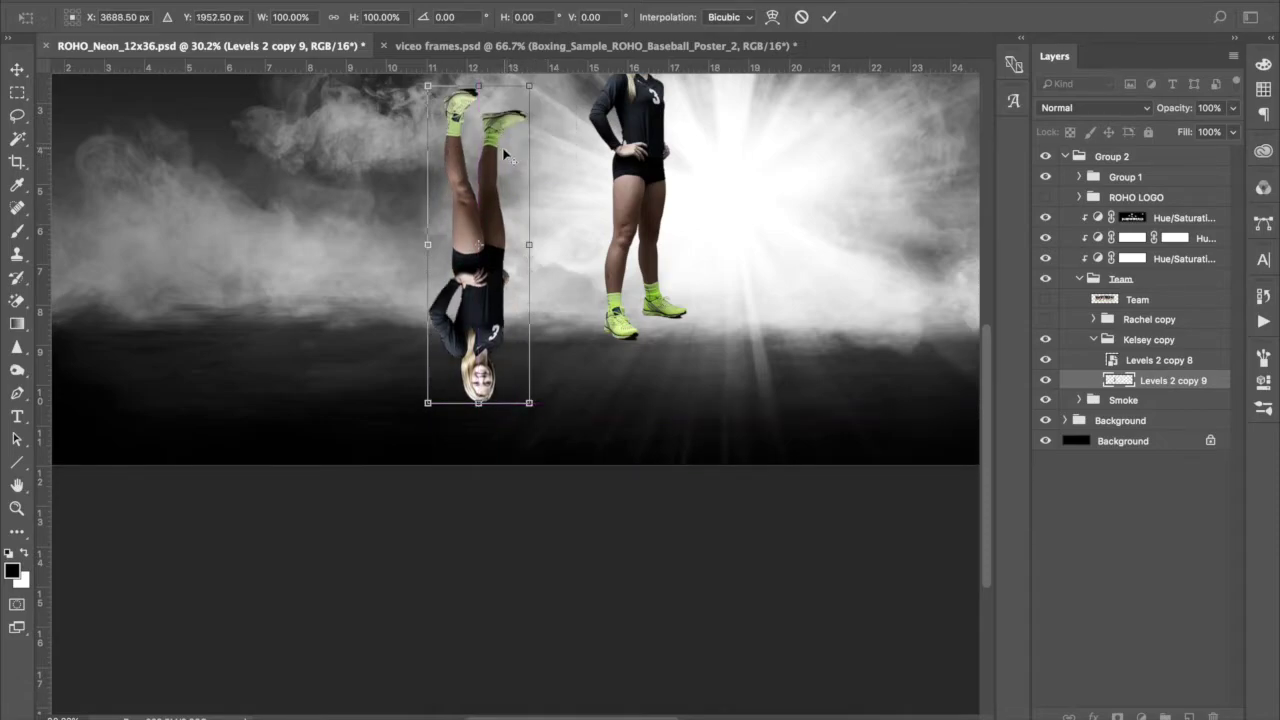
{"action": "scroll", "coordinate": [505, 152], "scroll_direction": "up", "scroll_amount": 3}
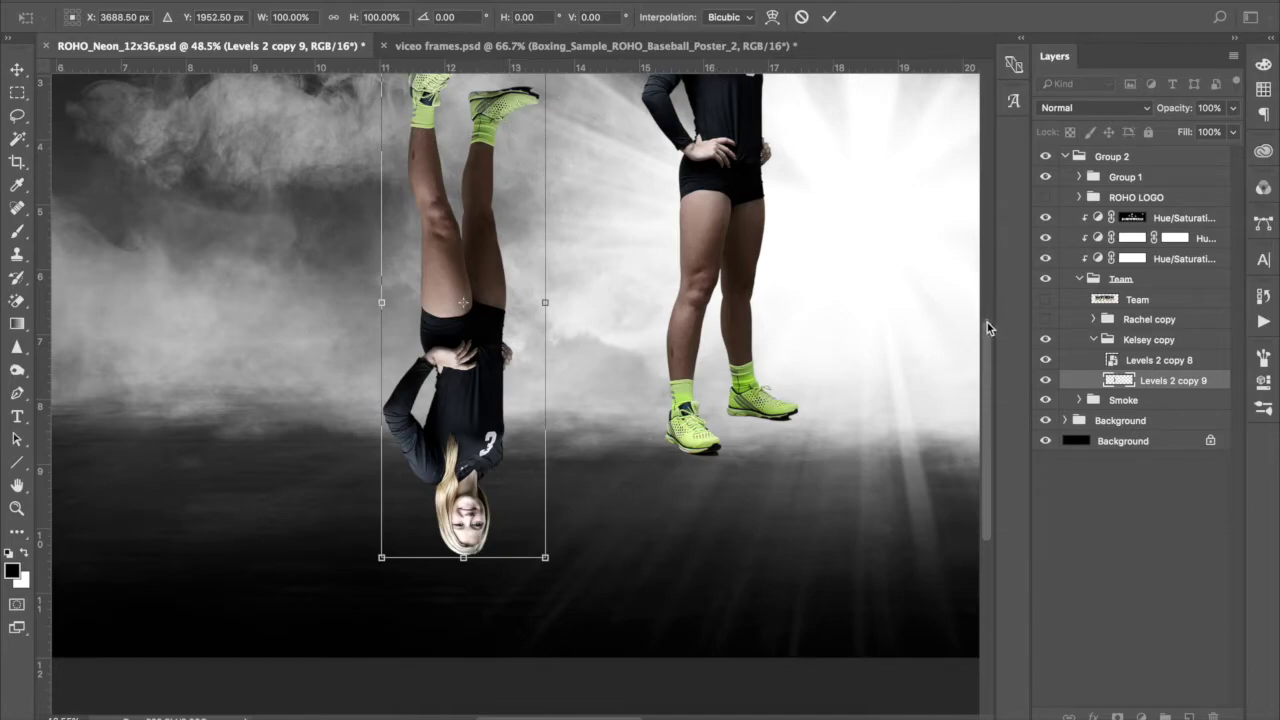
{"action": "left_click_drag", "start_coordinate": [985, 322], "coordinate": [984, 308]}
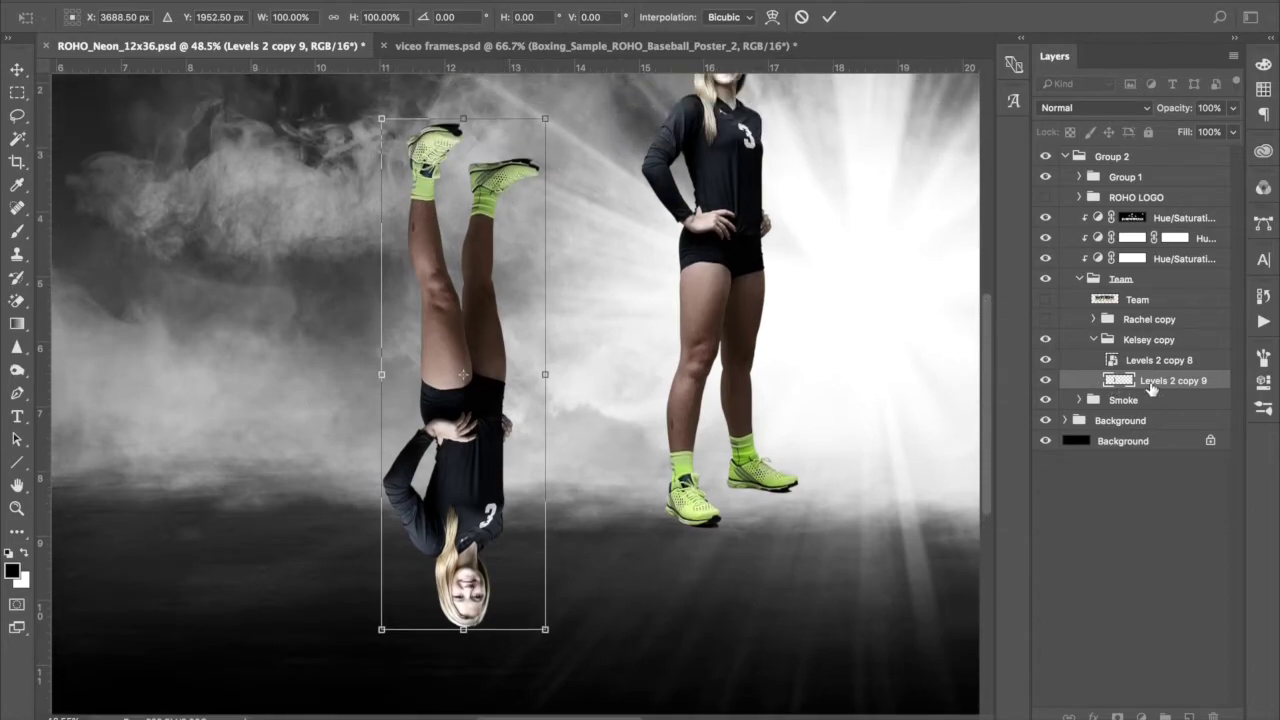
{"action": "left_click", "coordinate": [17, 117]}
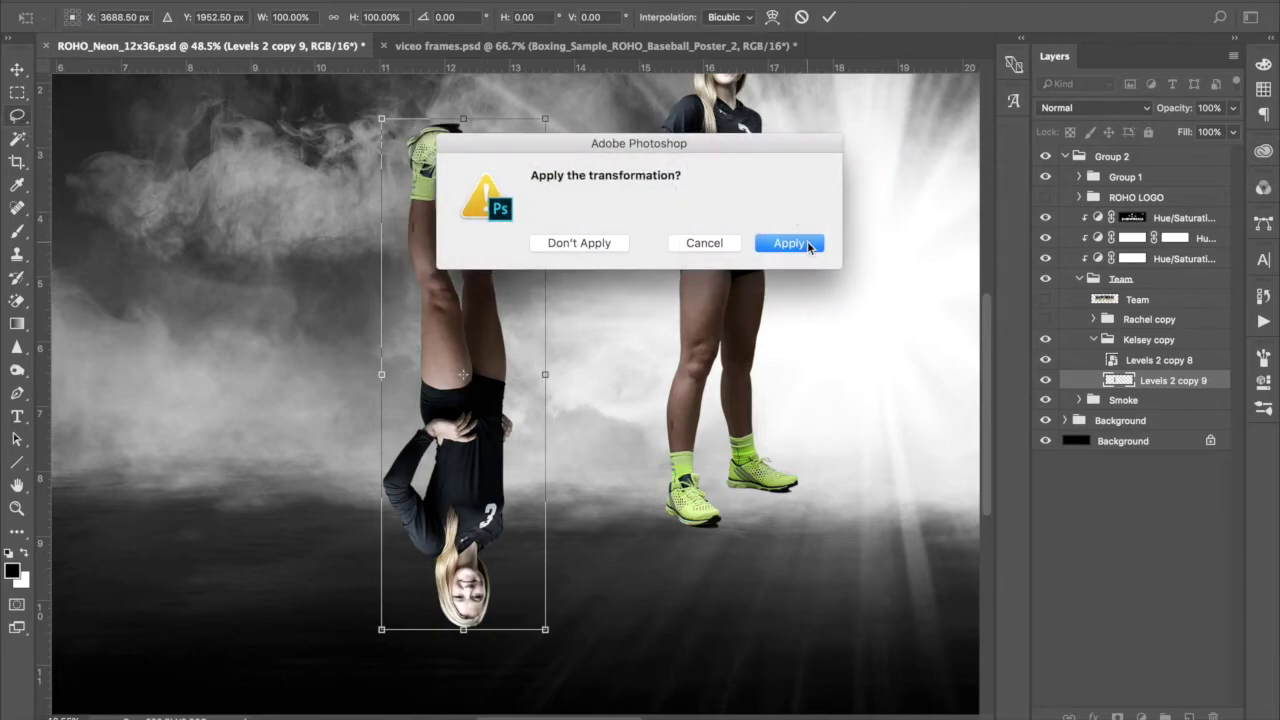
{"action": "left_click", "coordinate": [788, 243]}
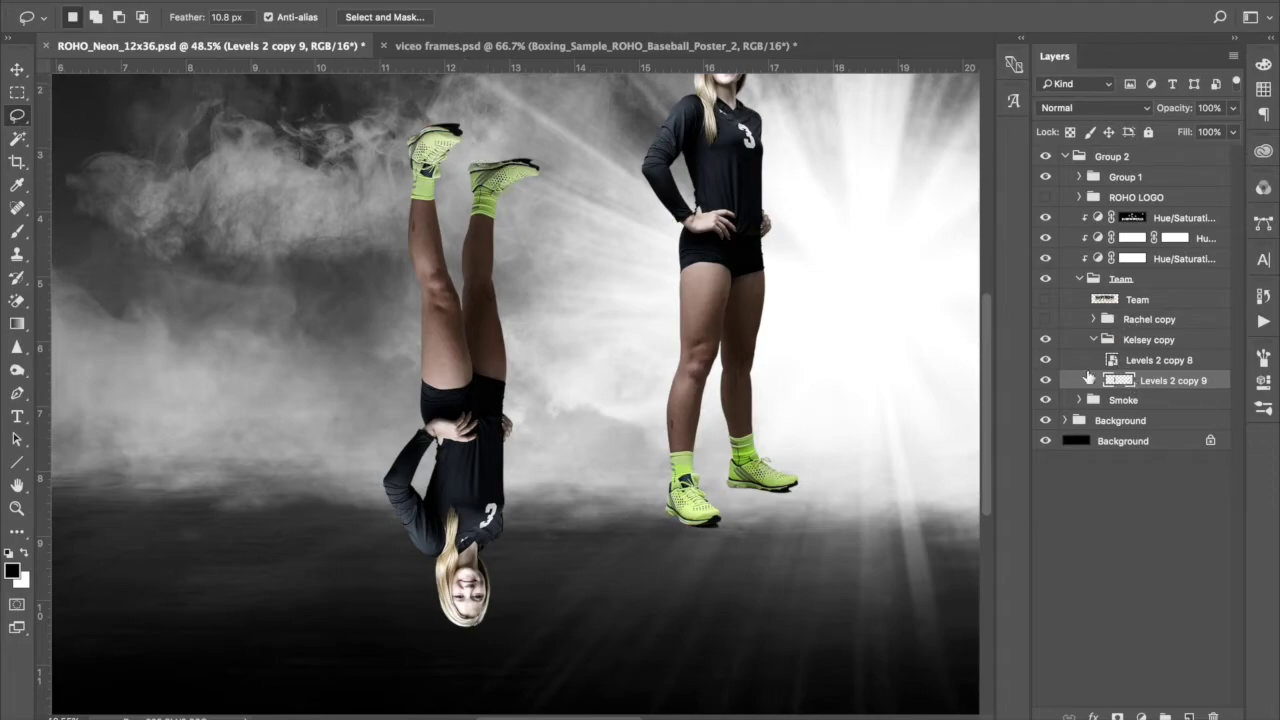
Lasso one upside-down leg from Levels 2 copy 9 and transform it beneath the right shoe.
{"action": "mouse_move", "coordinate": [470, 143]}
{"action": "left_mouse_down"}
{"action": "mouse_move", "coordinate": [458, 289]}
{"action": "mouse_move", "coordinate": [486, 474]}
{"action": "mouse_move", "coordinate": [509, 514]}
{"action": "mouse_move", "coordinate": [522, 468]}
{"action": "left_mouse_up"}
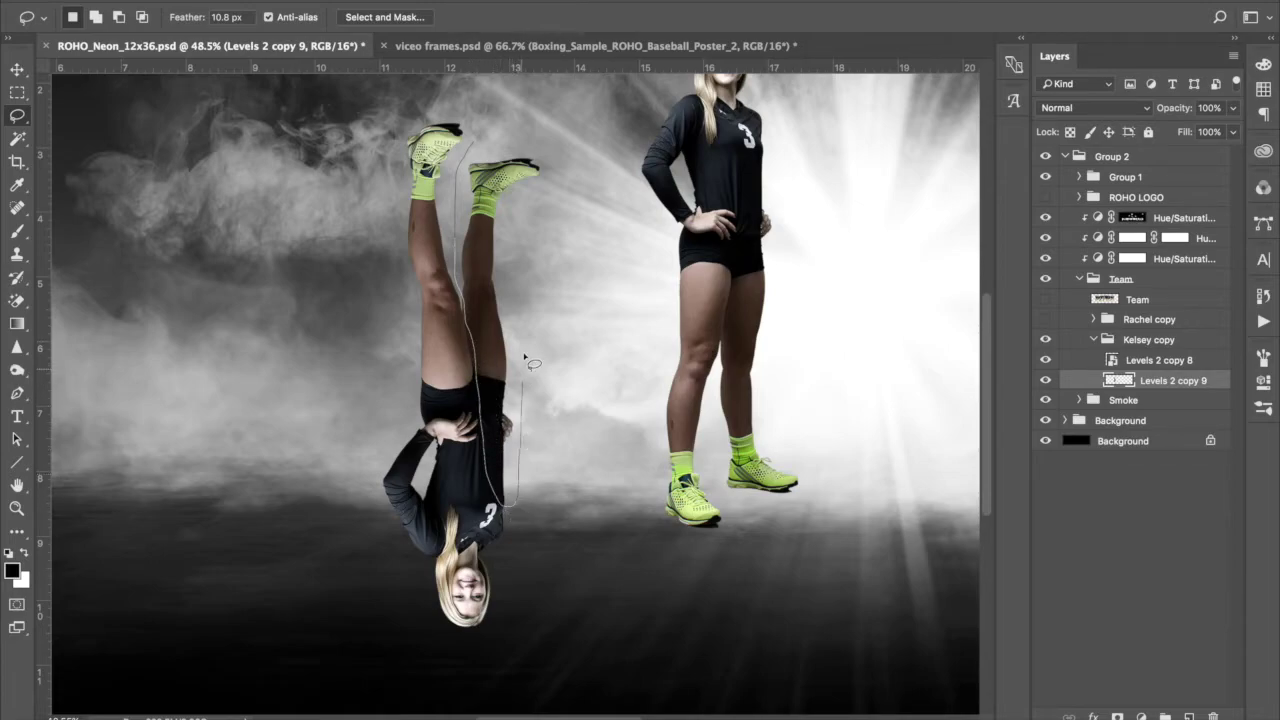
{"action": "mouse_move", "coordinate": [524, 356]}
{"action": "left_mouse_down"}
{"action": "mouse_move", "coordinate": [525, 211]}
{"action": "mouse_move", "coordinate": [562, 172]}
{"action": "mouse_move", "coordinate": [544, 131]}
{"action": "mouse_move", "coordinate": [480, 155]}
{"action": "left_mouse_up"}
{"action": "left_click", "coordinate": [17, 70]}
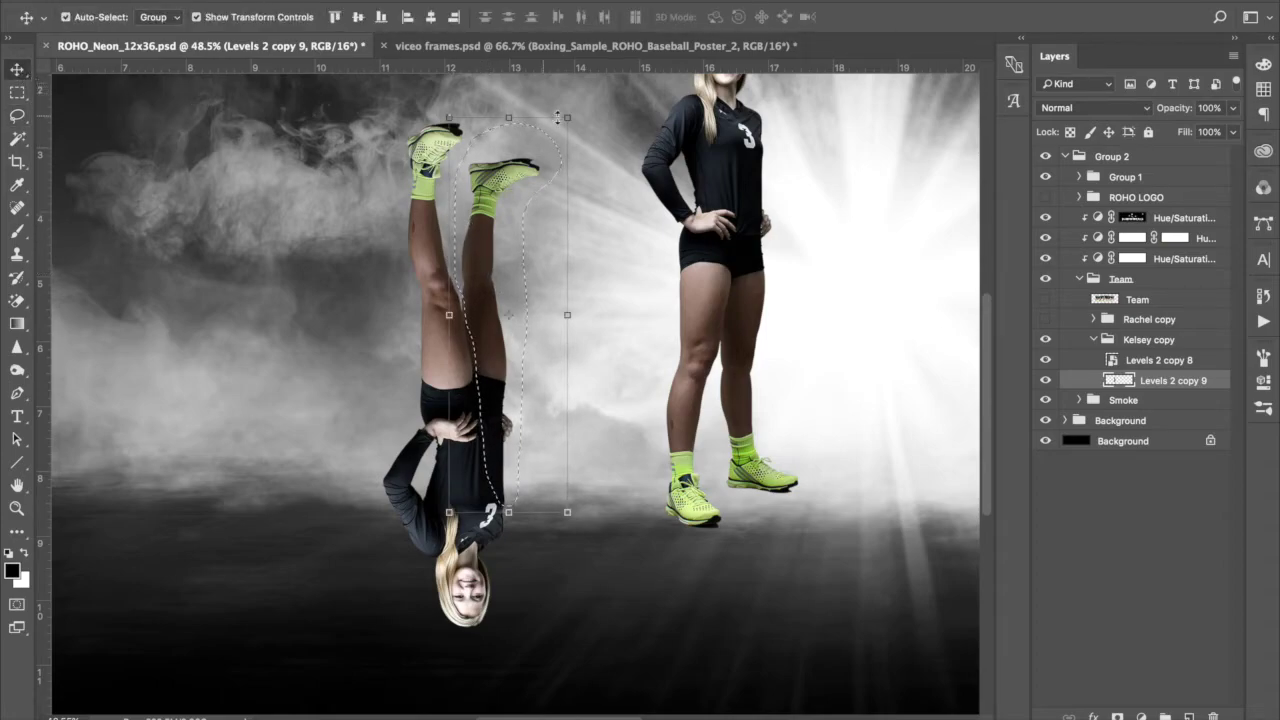
{"action": "left_click", "coordinate": [570, 118]}
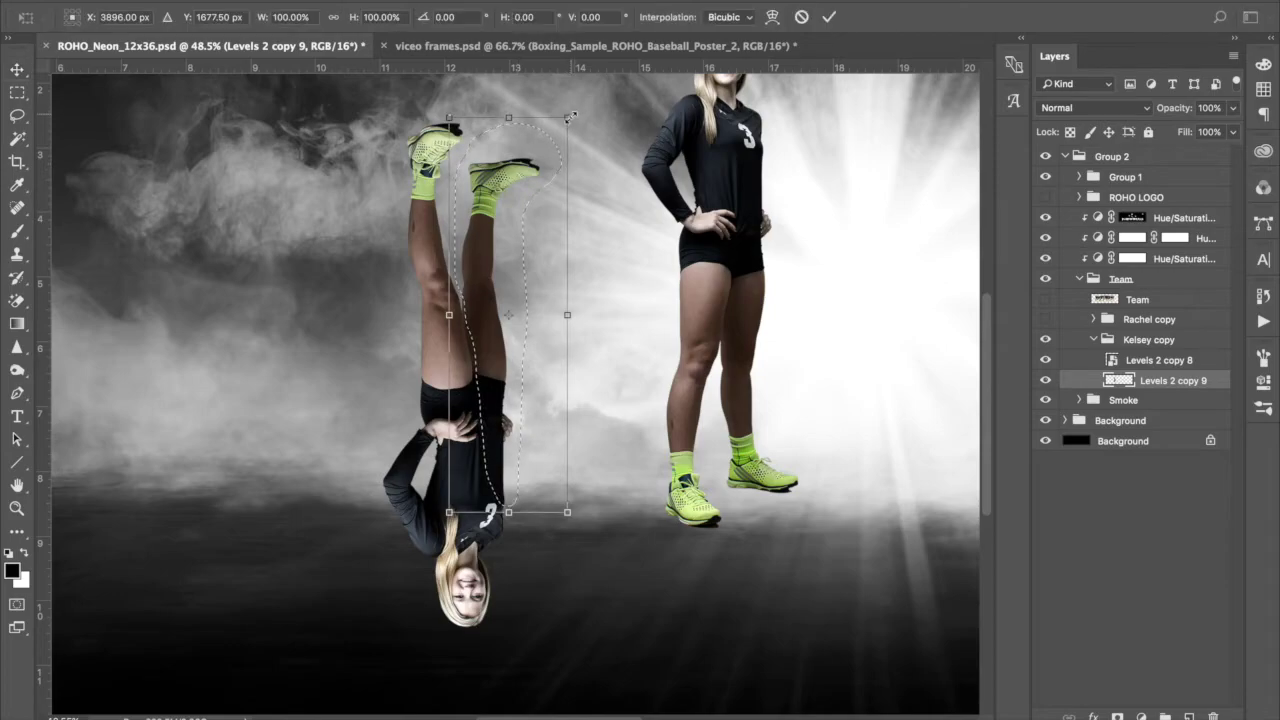
{"action": "left_click_drag", "start_coordinate": [527, 160], "coordinate": [858, 586]}
{"action": "left_click_drag", "start_coordinate": [786, 502], "coordinate": [780, 488]}
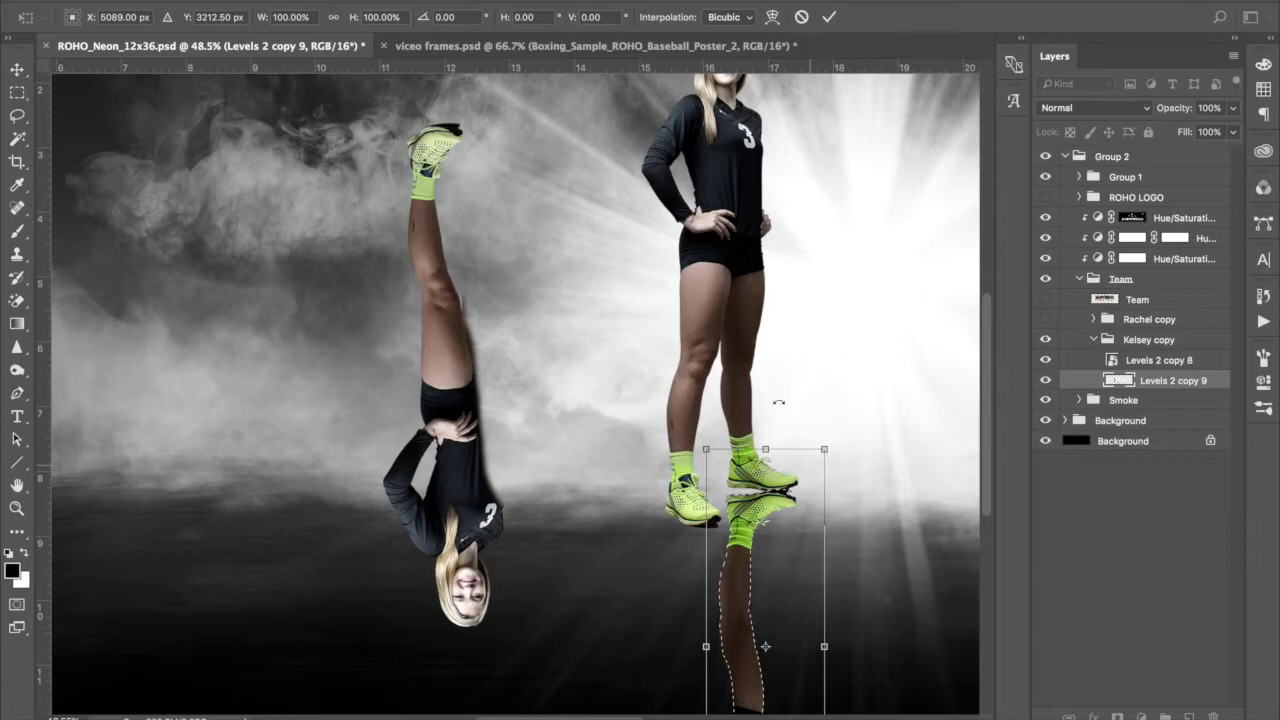
{"action": "left_click", "coordinate": [829, 17]}
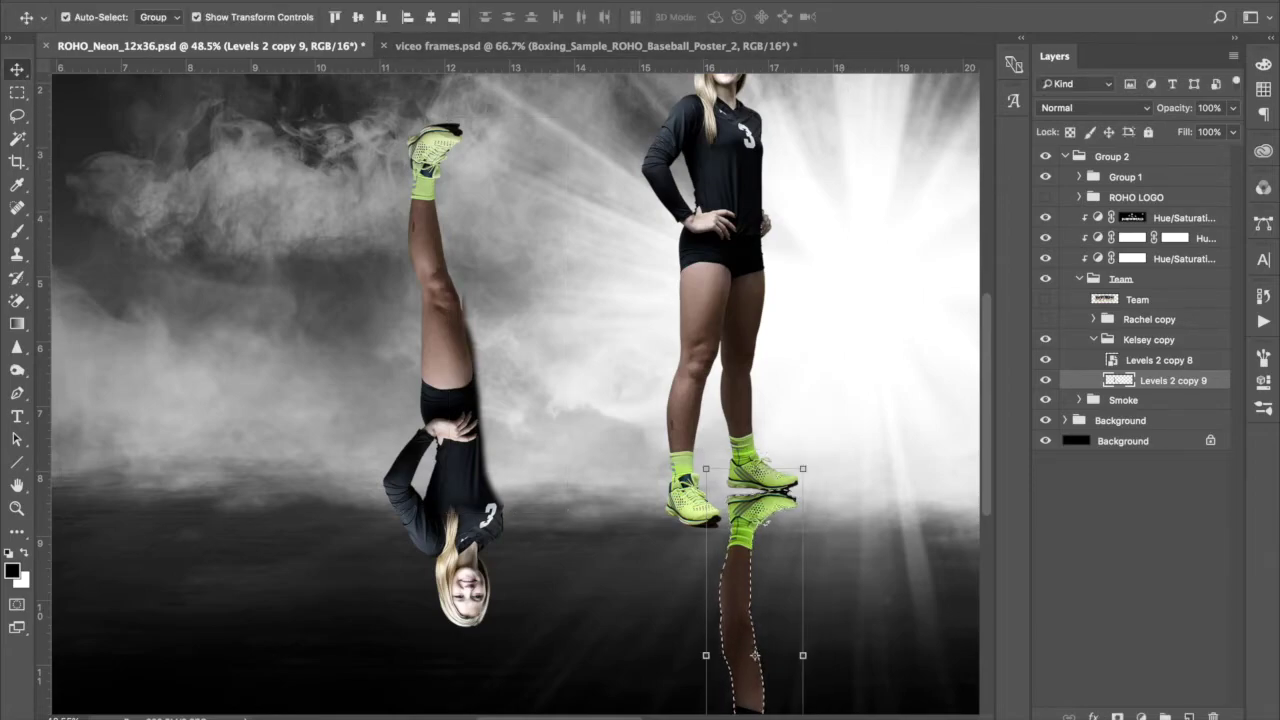
Lasso the remaining upside-down leg and move it under the left-hand shoe.
{"action": "left_click", "coordinate": [404, 1]}
{"action": "left_click", "coordinate": [406, 9]}
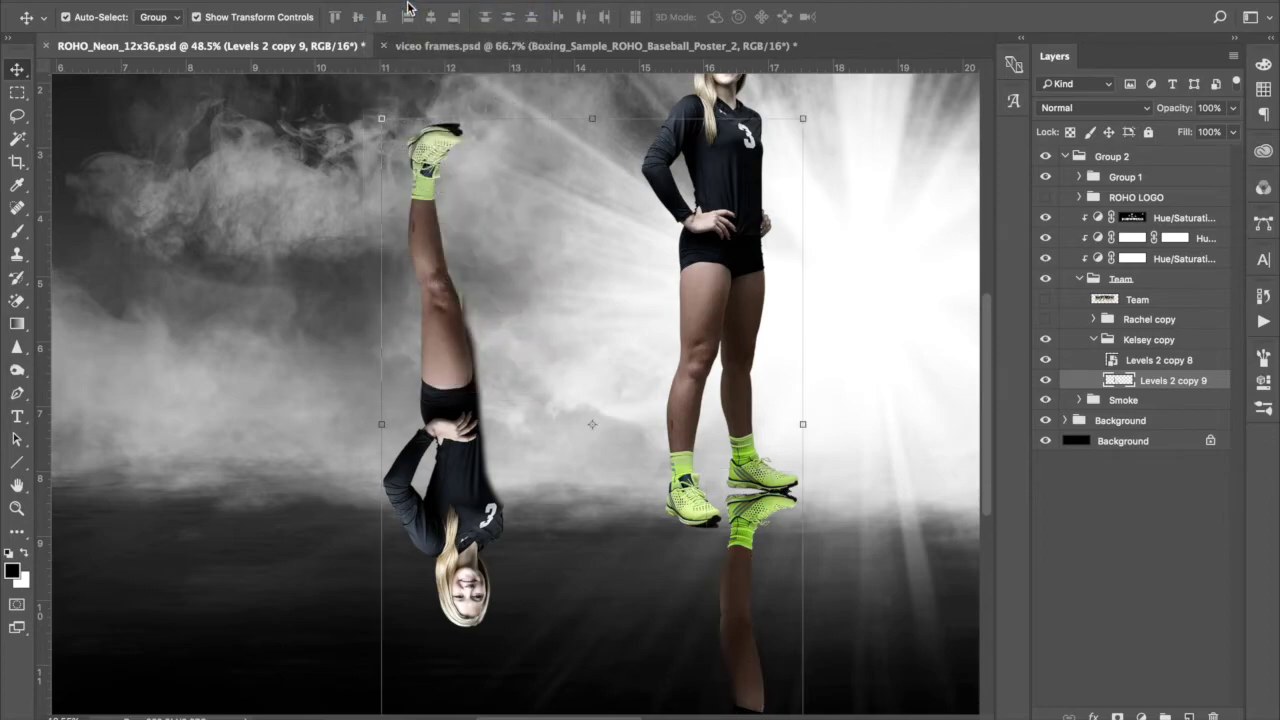
{"action": "left_click", "coordinate": [17, 115]}
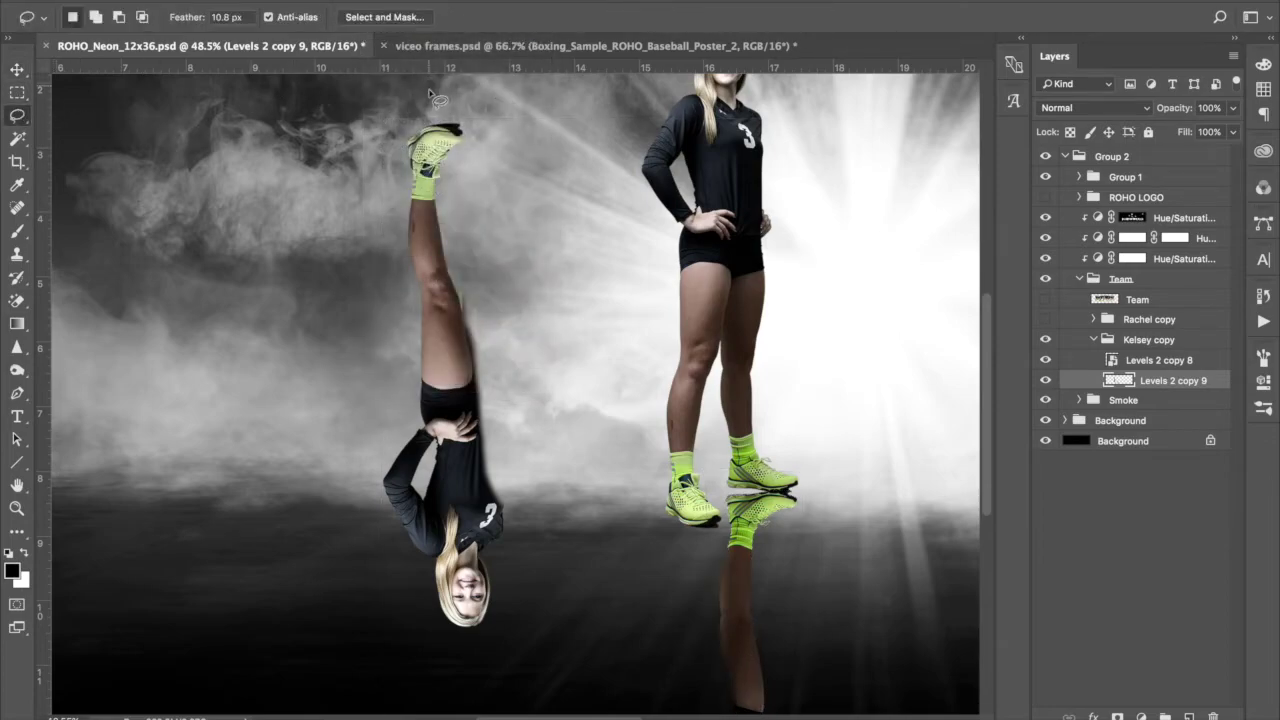
{"action": "mouse_move", "coordinate": [372, 174]}
{"action": "left_mouse_down"}
{"action": "mouse_move", "coordinate": [369, 523]}
{"action": "mouse_move", "coordinate": [458, 646]}
{"action": "mouse_move", "coordinate": [558, 498]}
{"action": "mouse_move", "coordinate": [518, 178]}
{"action": "mouse_move", "coordinate": [460, 108]}
{"action": "mouse_move", "coordinate": [420, 100]}
{"action": "left_mouse_up"}
{"action": "left_click", "coordinate": [17, 68]}
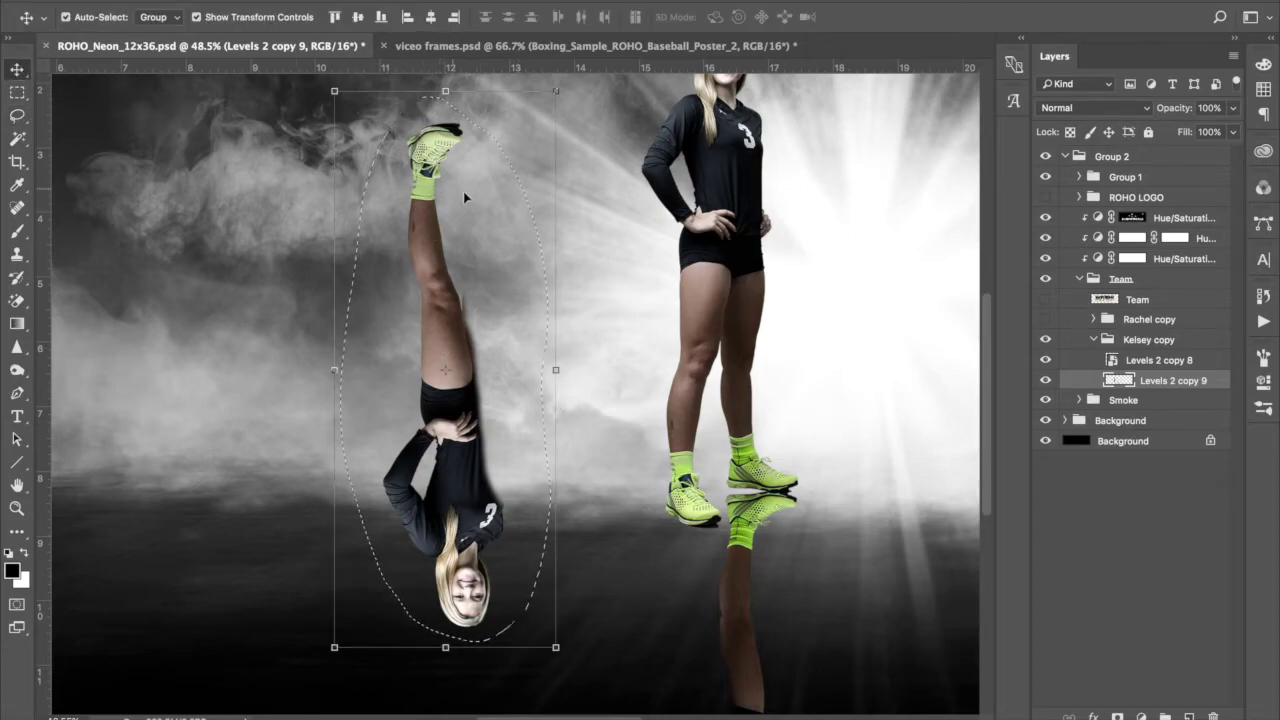
{"action": "left_click", "coordinate": [556, 90]}
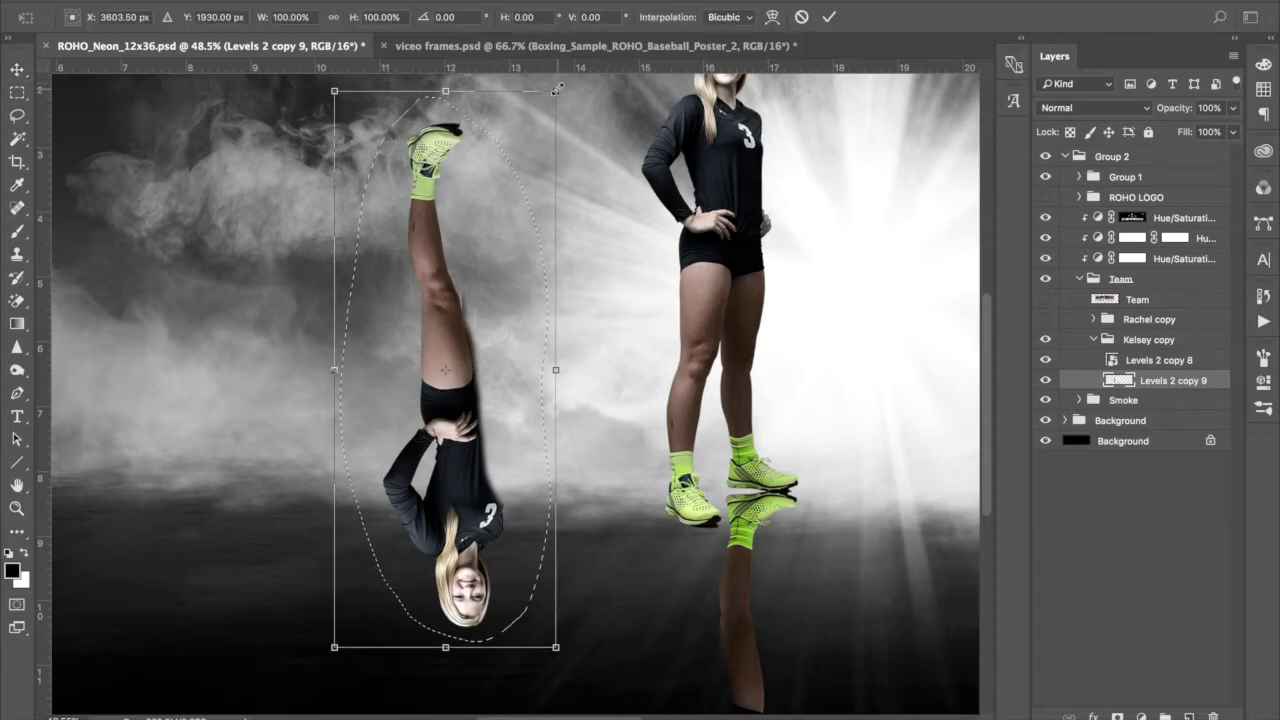
{"action": "left_click_drag", "start_coordinate": [454, 260], "coordinate": [684, 632]}
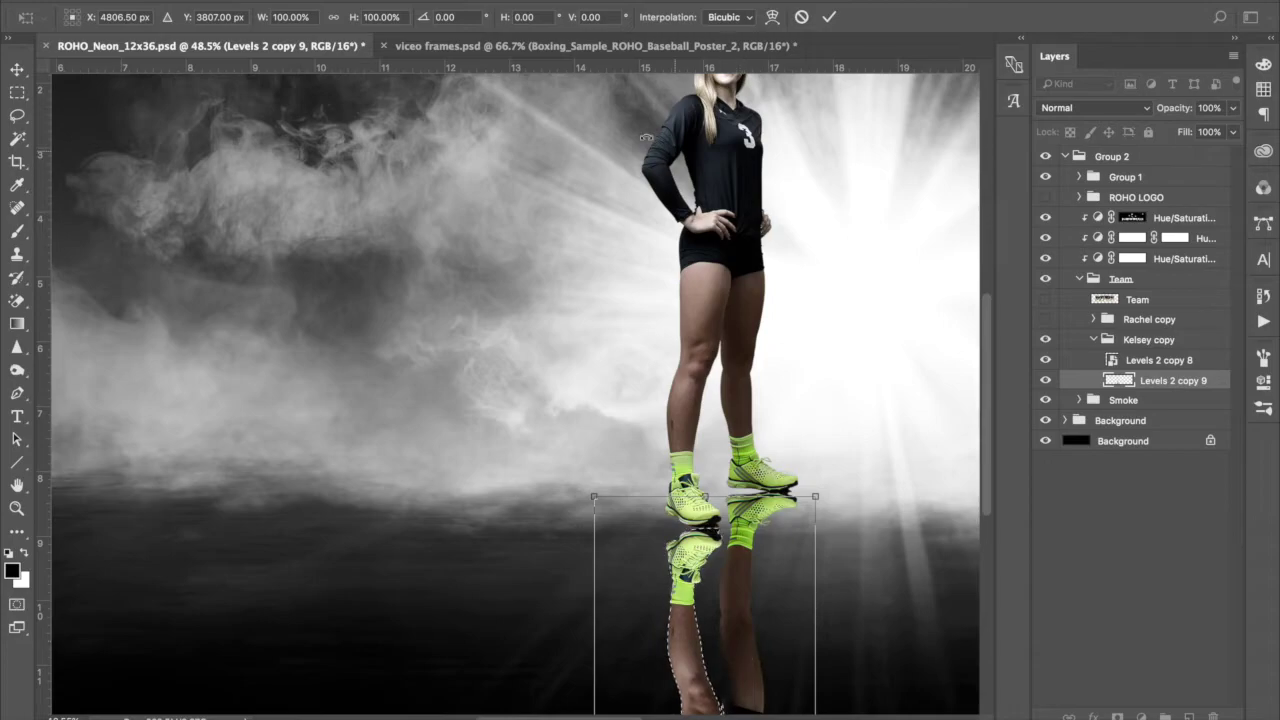
{"action": "left_click", "coordinate": [829, 17]}
Deselect and start Puppet Warp on the Levels 2 copy 9 reflection.
{"action": "left_click", "coordinate": [408, 0]}
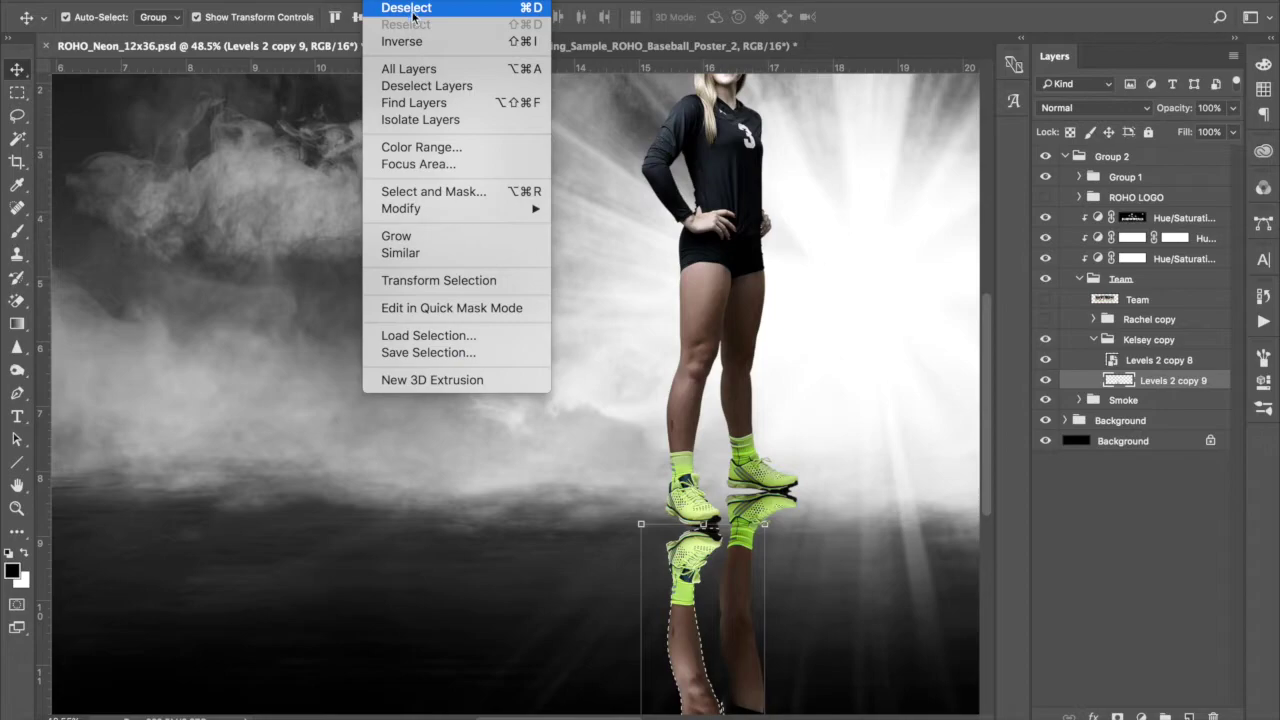
{"action": "left_click", "coordinate": [412, 12]}
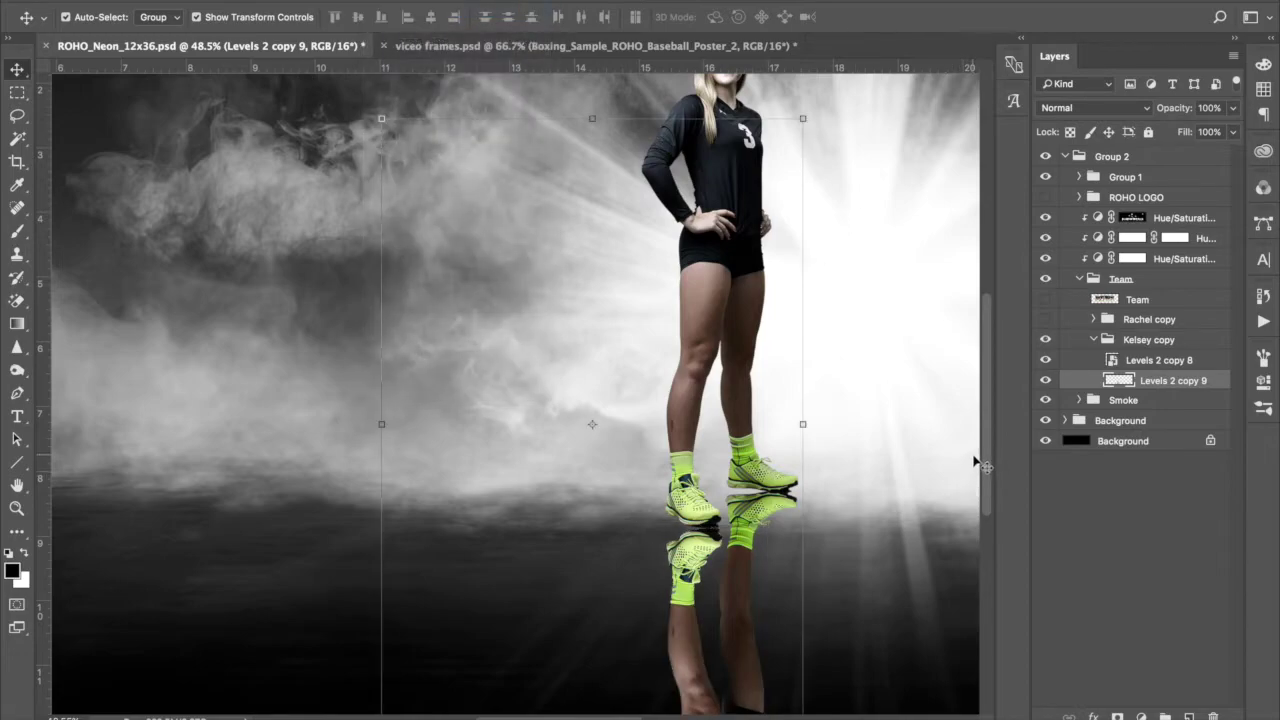
{"action": "scroll", "coordinate": [984, 458], "scroll_direction": "down", "scroll_amount": 5}
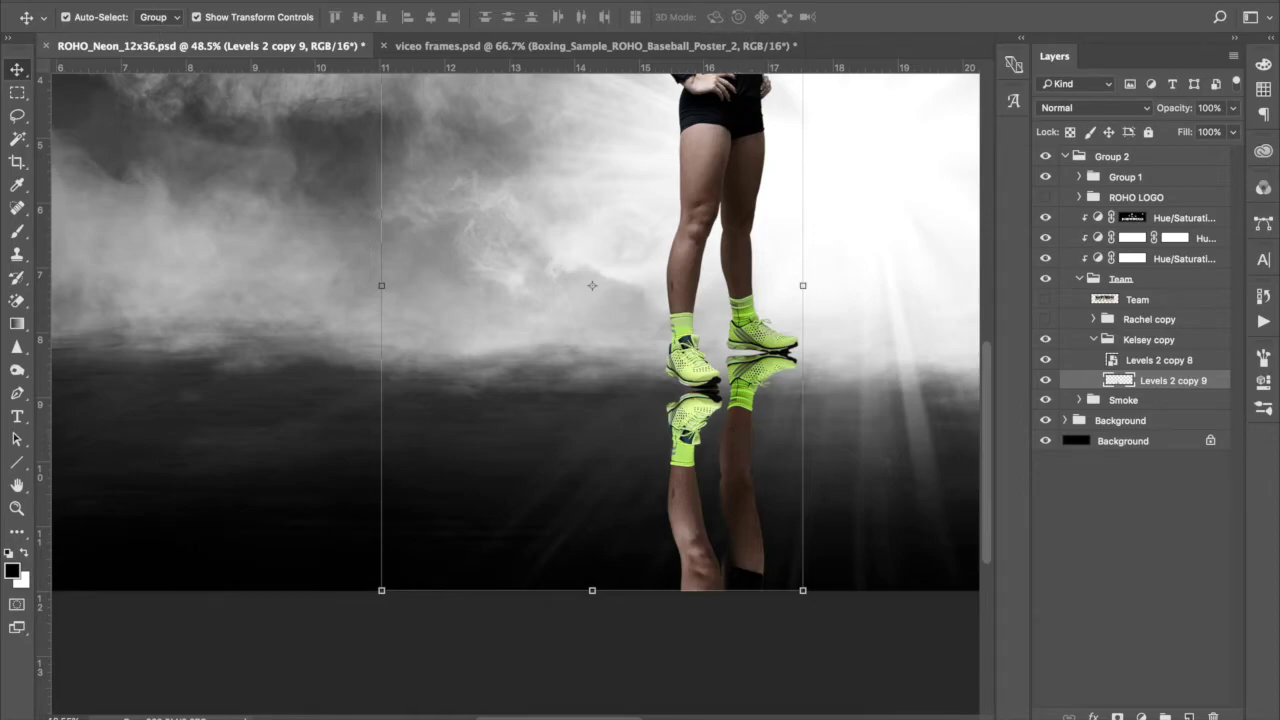
{"action": "left_click", "coordinate": [205, 0]}
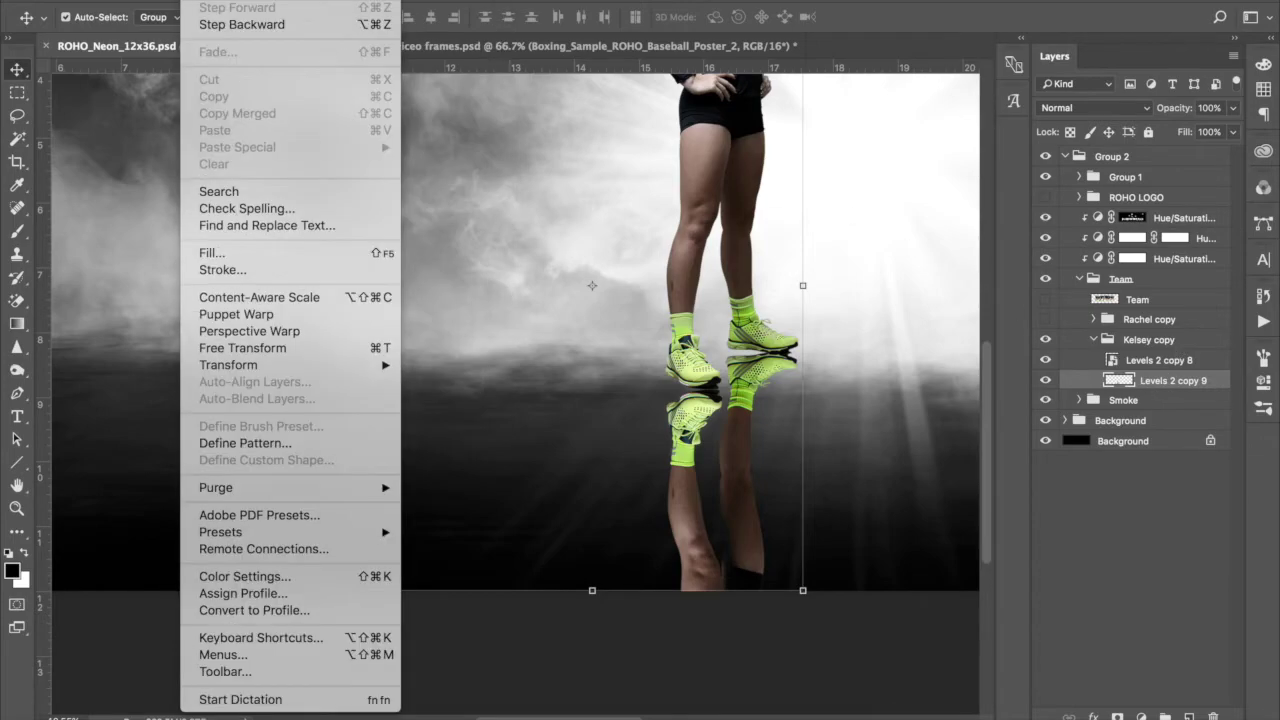
{"action": "left_click", "coordinate": [274, 316]}
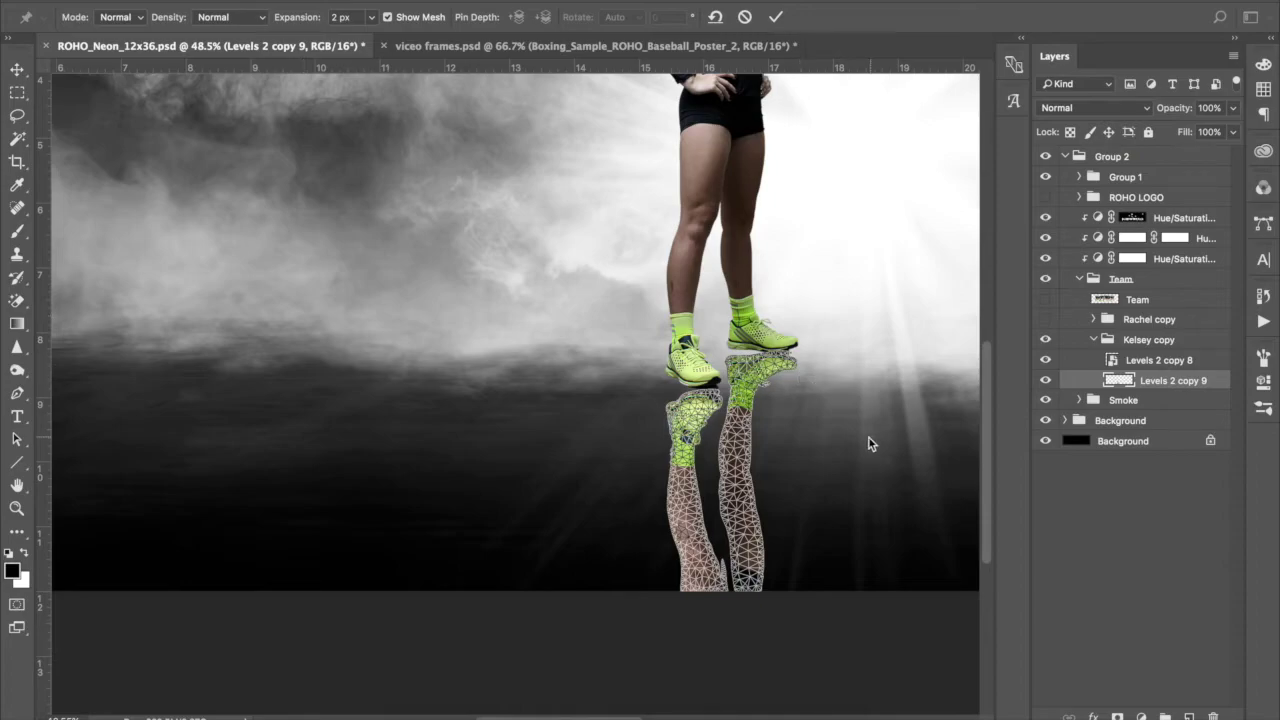
Place warp pins on the right reflected leg, the left shoe's top edge, and the right shoe.
{"action": "scroll", "coordinate": [770, 379], "scroll_direction": "up", "scroll_amount": 5}
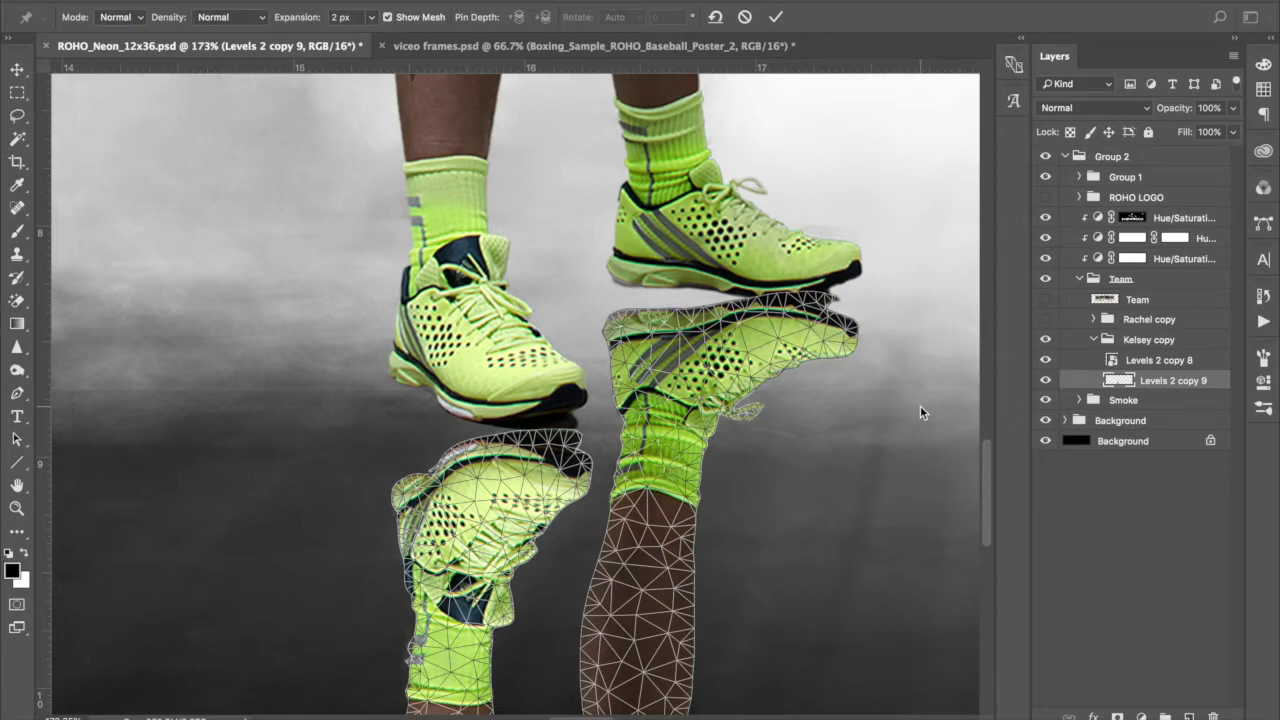
{"action": "scroll", "coordinate": [925, 408], "scroll_direction": "down", "scroll_amount": 3}
{"action": "scroll", "coordinate": [988, 445], "scroll_direction": "down", "scroll_amount": 5}
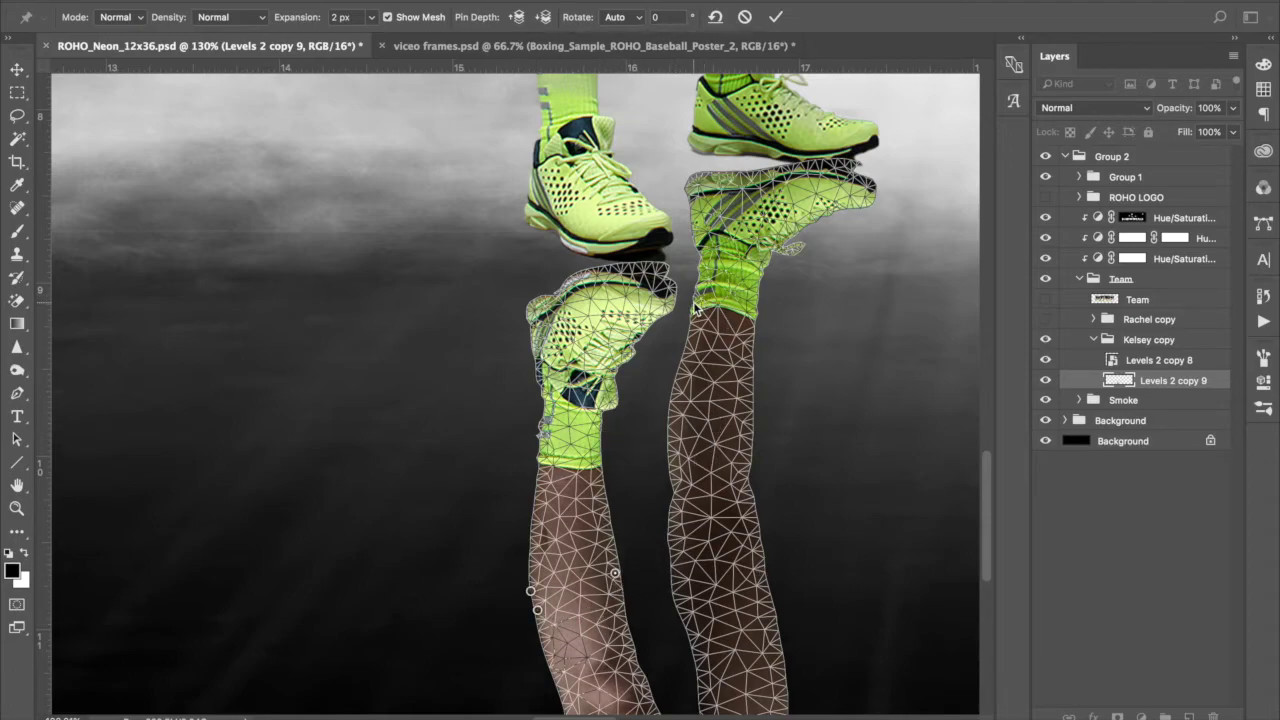
{"action": "left_click", "coordinate": [692, 302]}
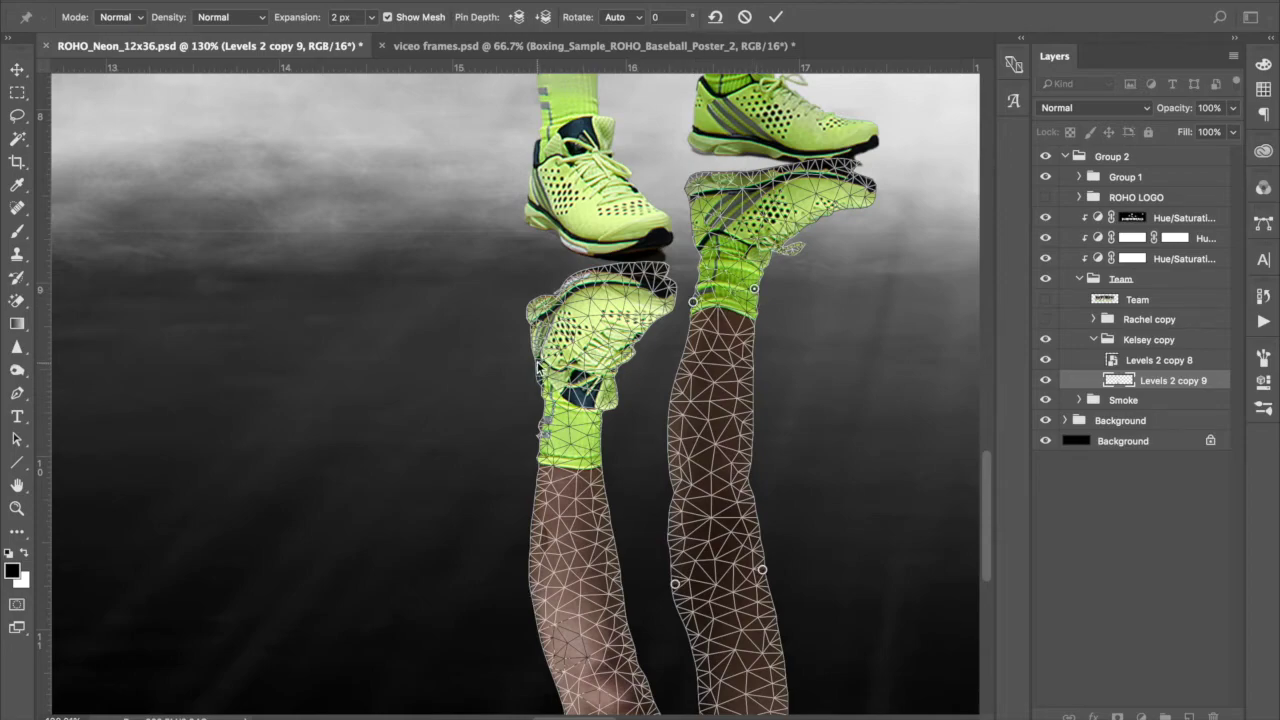
{"action": "left_click", "coordinate": [538, 364]}
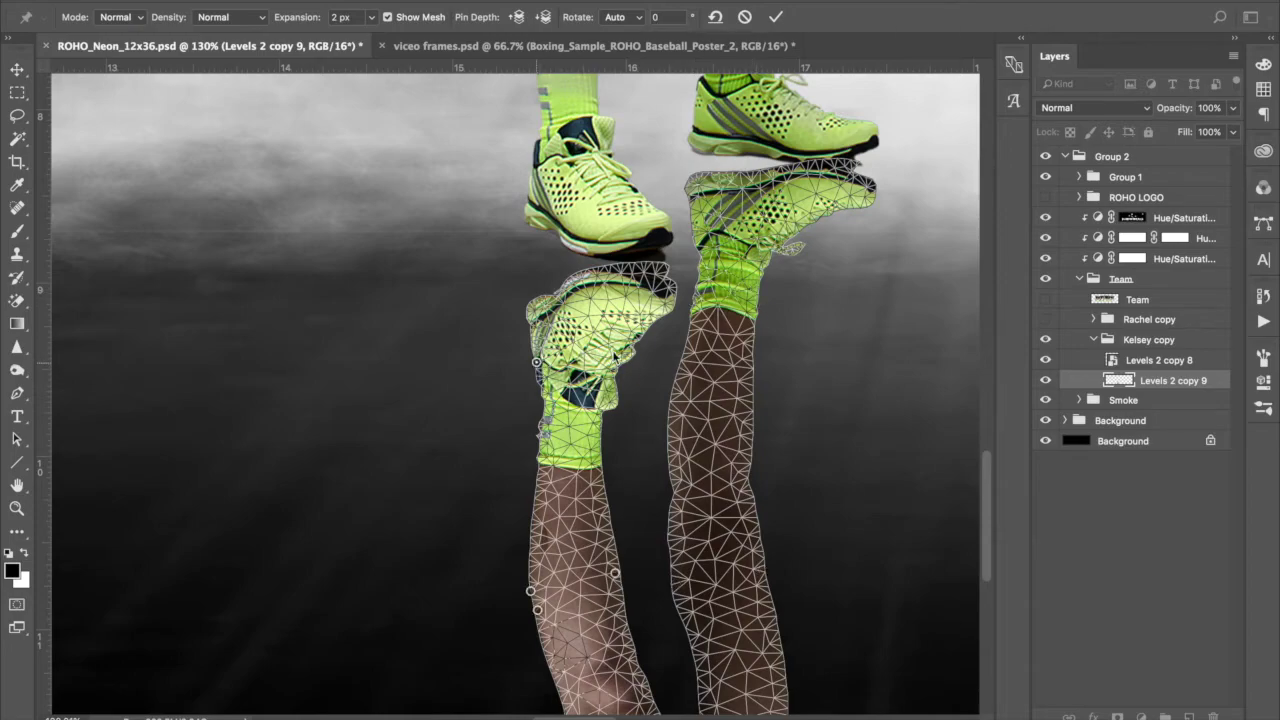
{"action": "left_click", "coordinate": [664, 269]}
{"action": "left_click", "coordinate": [691, 219]}
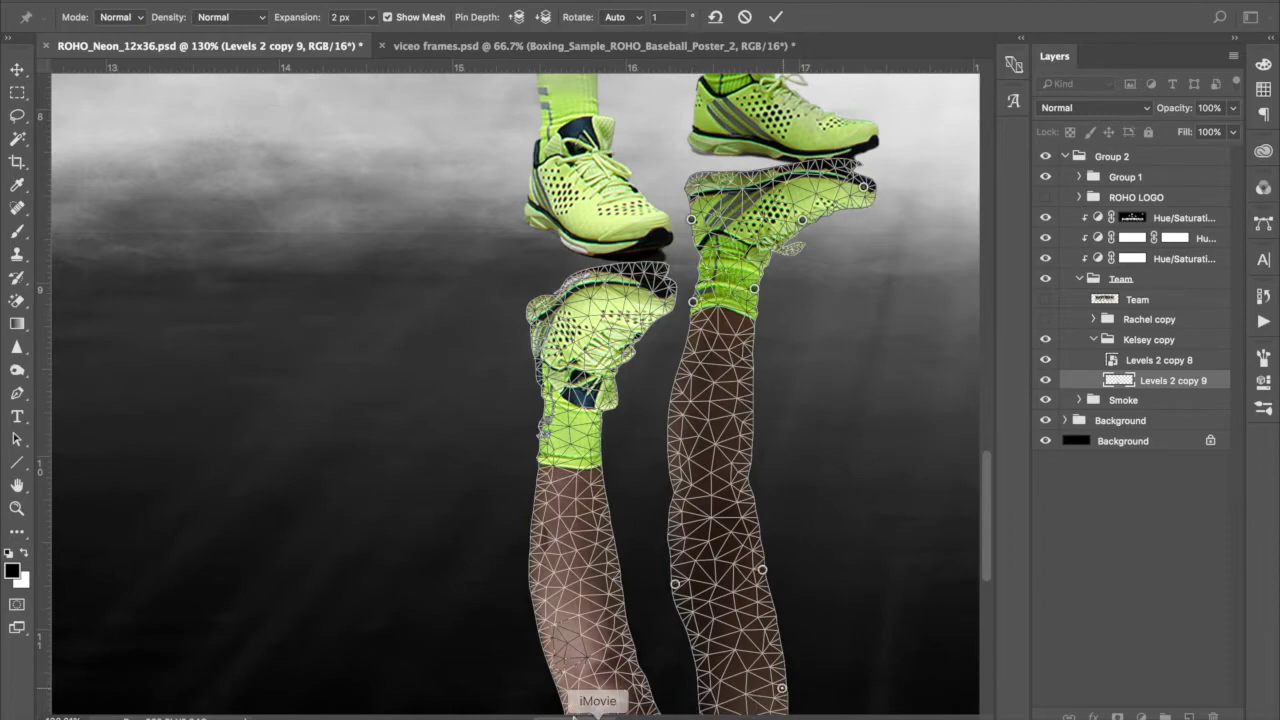
{"action": "mouse_move", "coordinate": [576, 581]}
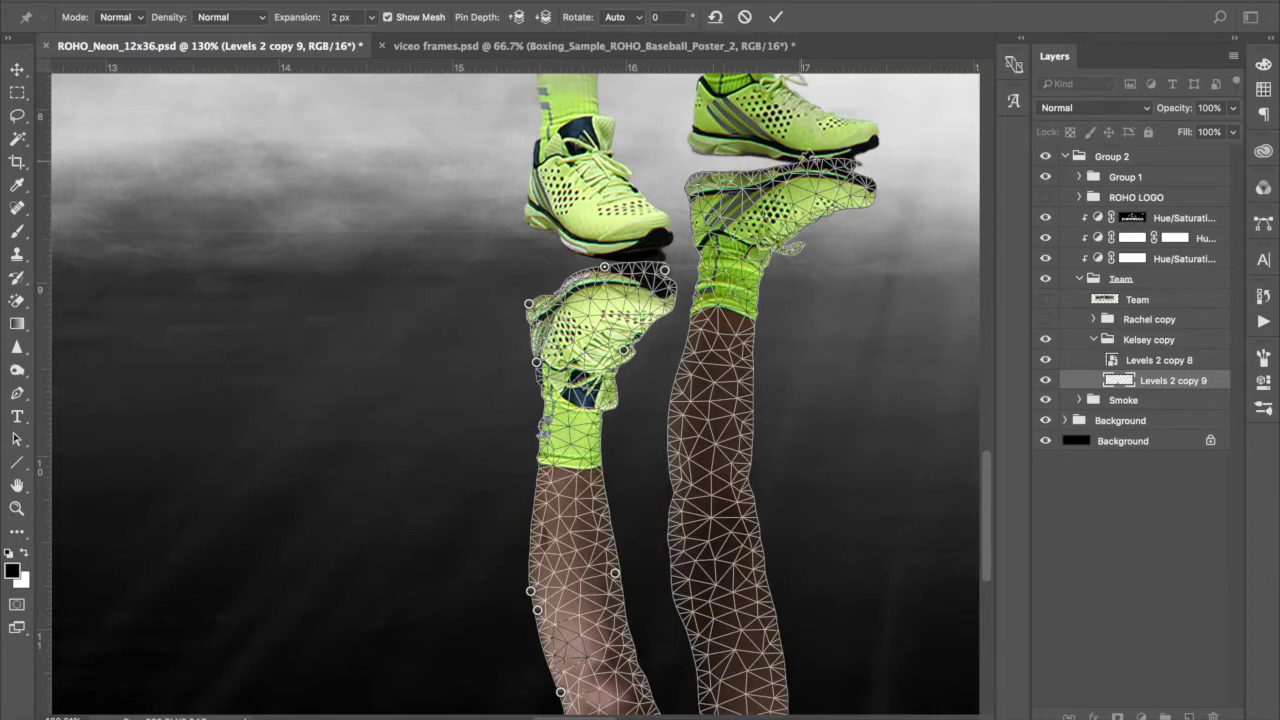
Pin and raise the right reflected shoe's edge, rotate its toe about 26°, and apply.
{"action": "left_click", "coordinate": [805, 165]}
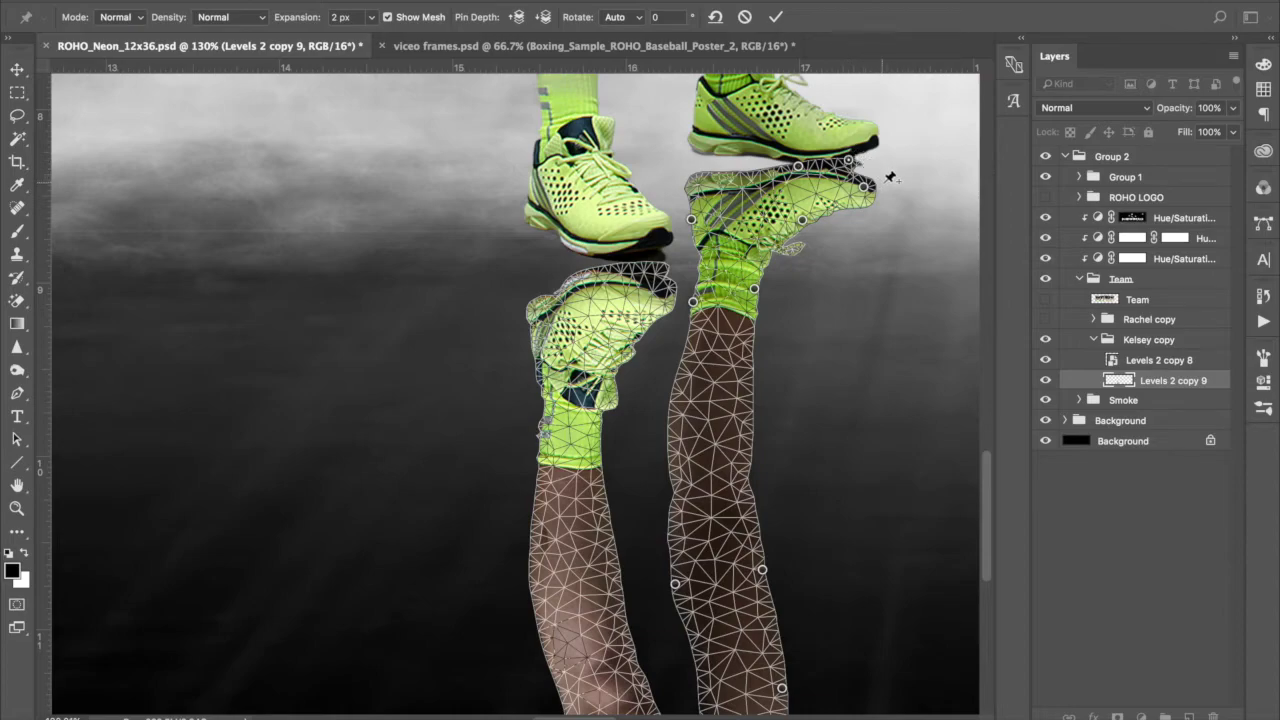
{"action": "left_click", "coordinate": [688, 184]}
{"action": "left_click_drag", "start_coordinate": [688, 184], "coordinate": [743, 154]}
{"action": "left_click", "coordinate": [743, 168]}
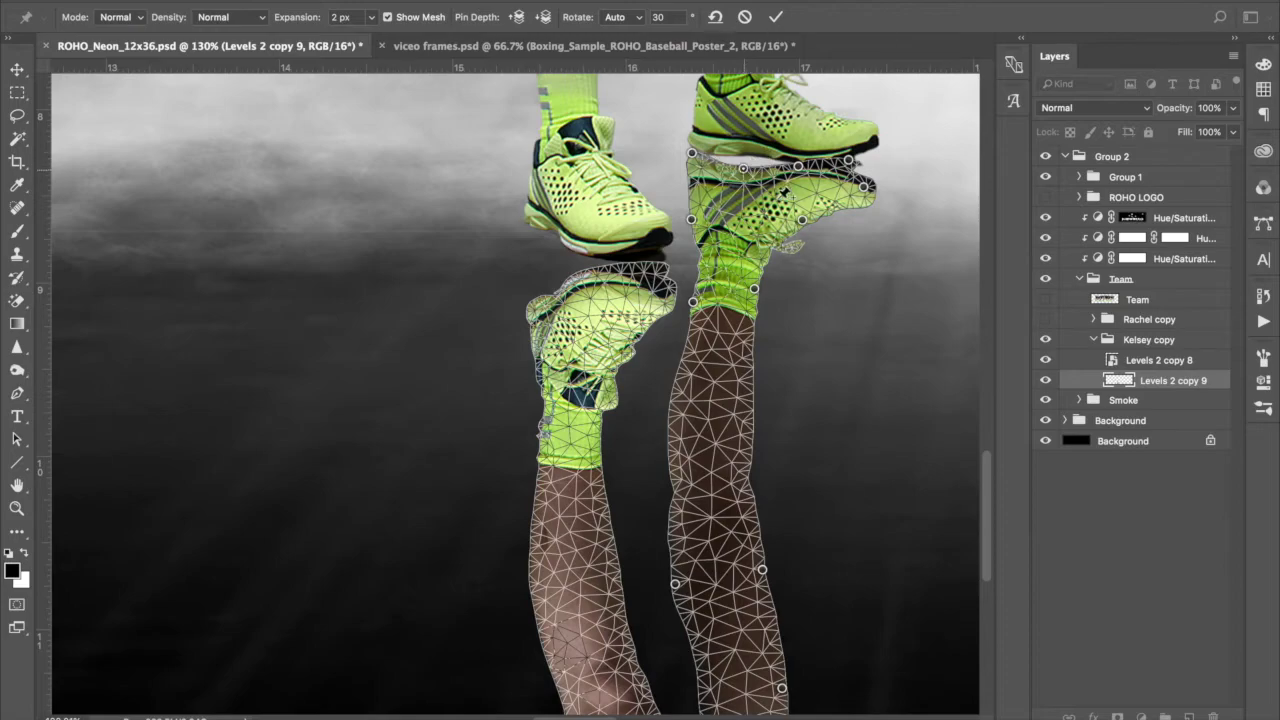
{"action": "left_click_drag", "start_coordinate": [743, 168], "coordinate": [745, 154]}
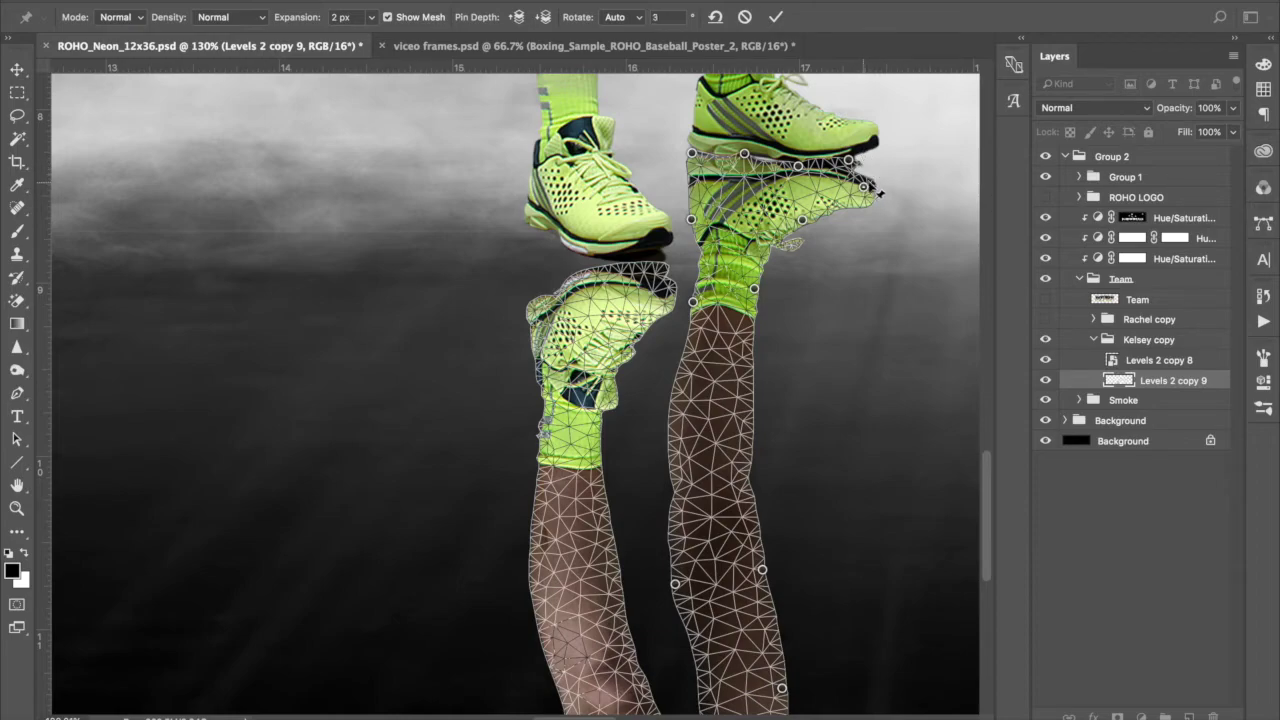
{"action": "left_click_drag", "start_coordinate": [875, 178], "coordinate": [882, 186]}
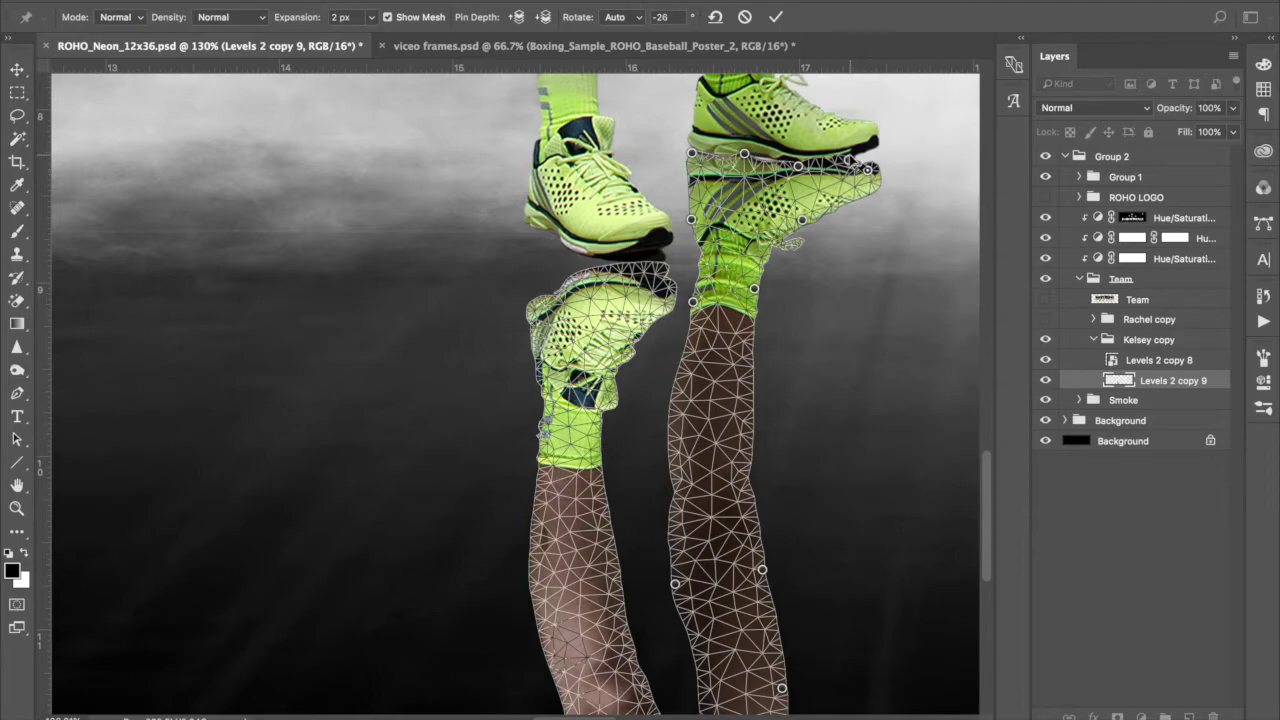
{"action": "left_click", "coordinate": [773, 18]}
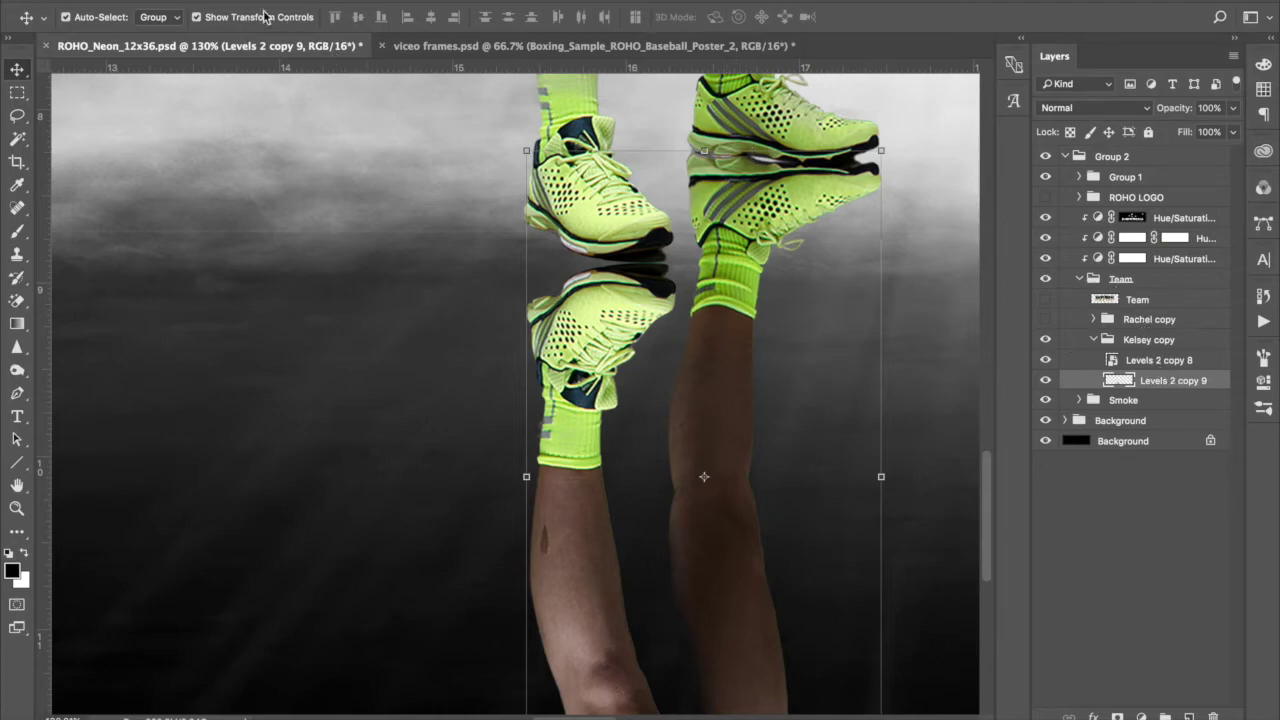
Undo two steps, convert Levels 2 copy 9 to a smart object, and apply a Perspective Warp.
{"action": "left_click", "coordinate": [195, 2]}
{"action": "left_click", "coordinate": [285, 23]}
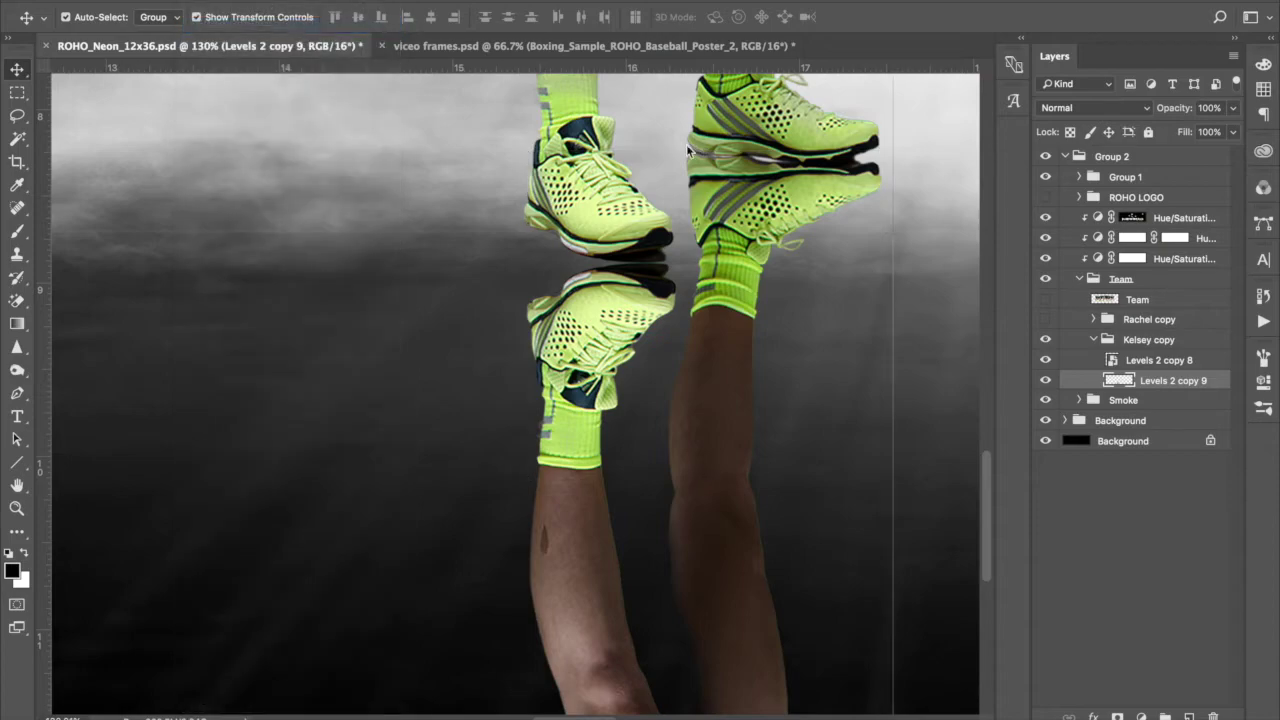
{"action": "right_click", "coordinate": [1150, 384]}
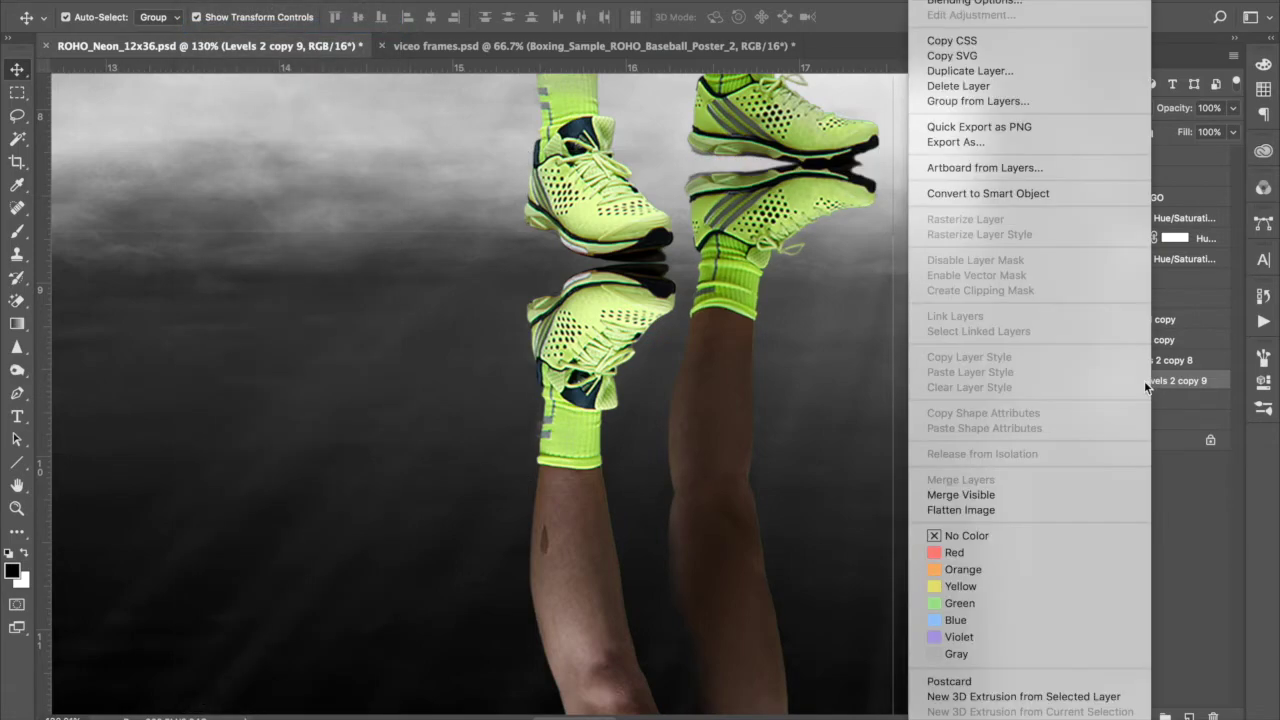
{"action": "left_click", "coordinate": [1083, 194]}
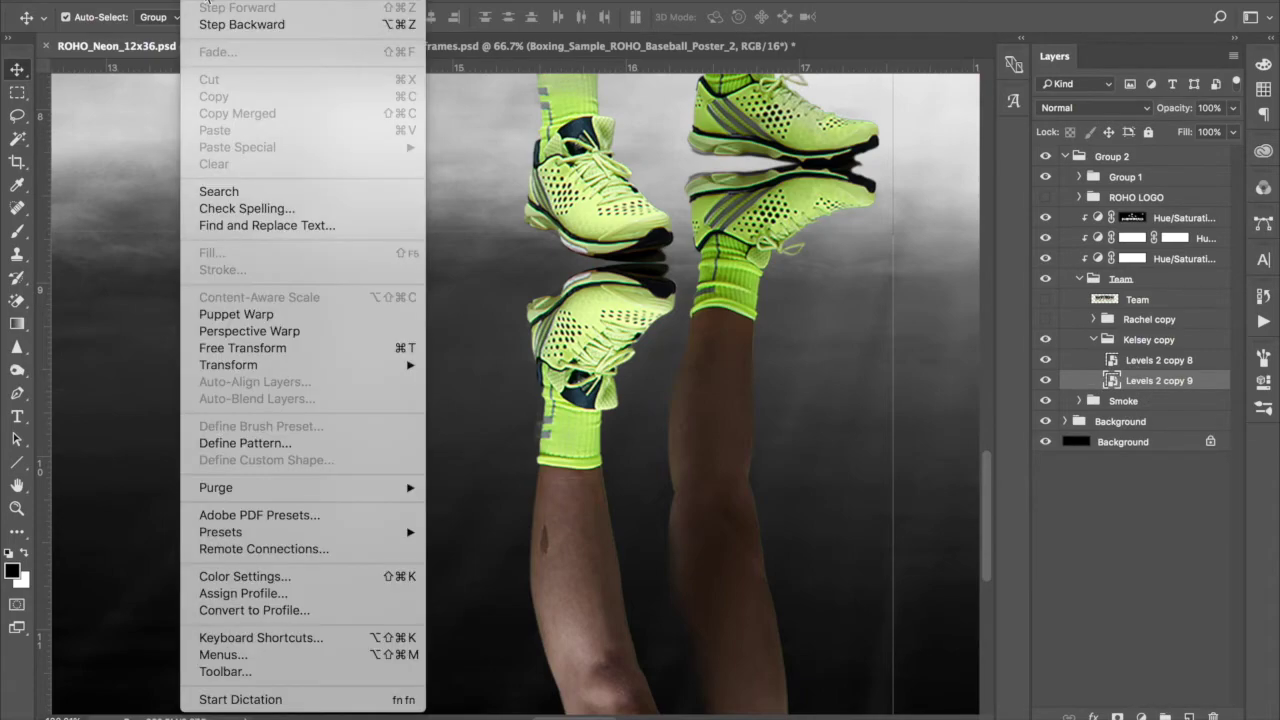
{"action": "left_click", "coordinate": [283, 340]}
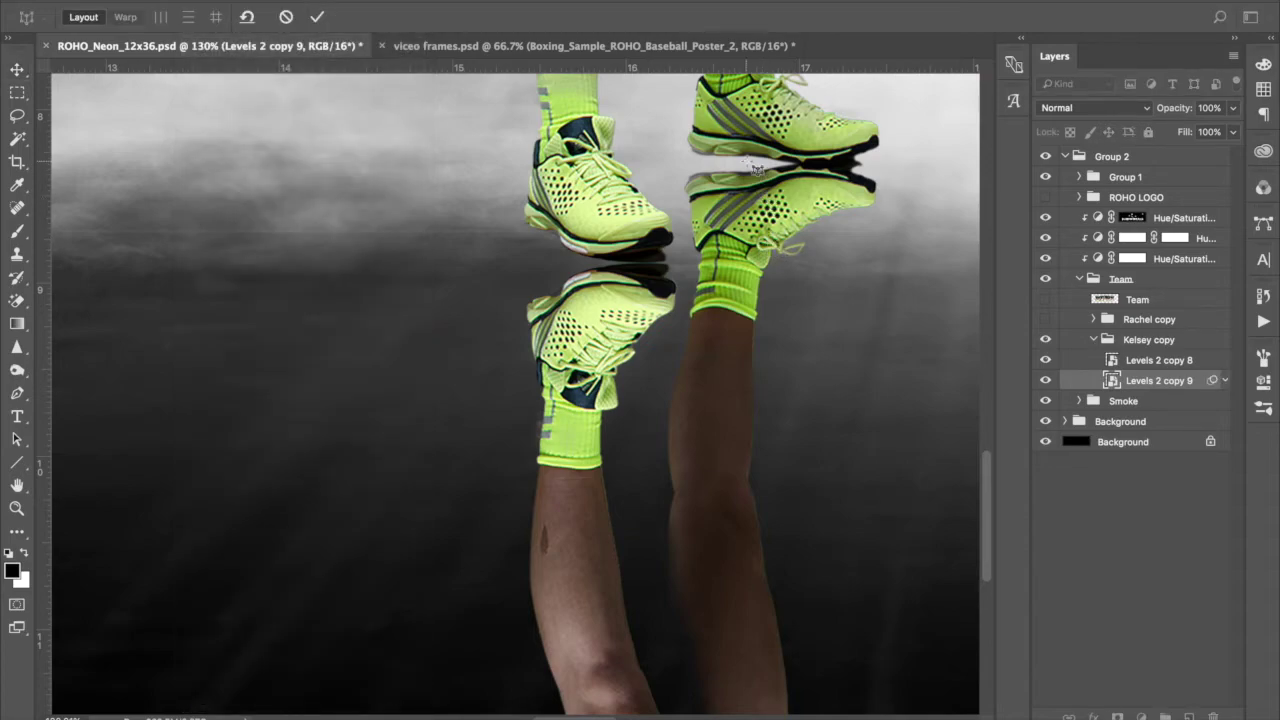
{"action": "left_click", "coordinate": [318, 17]}
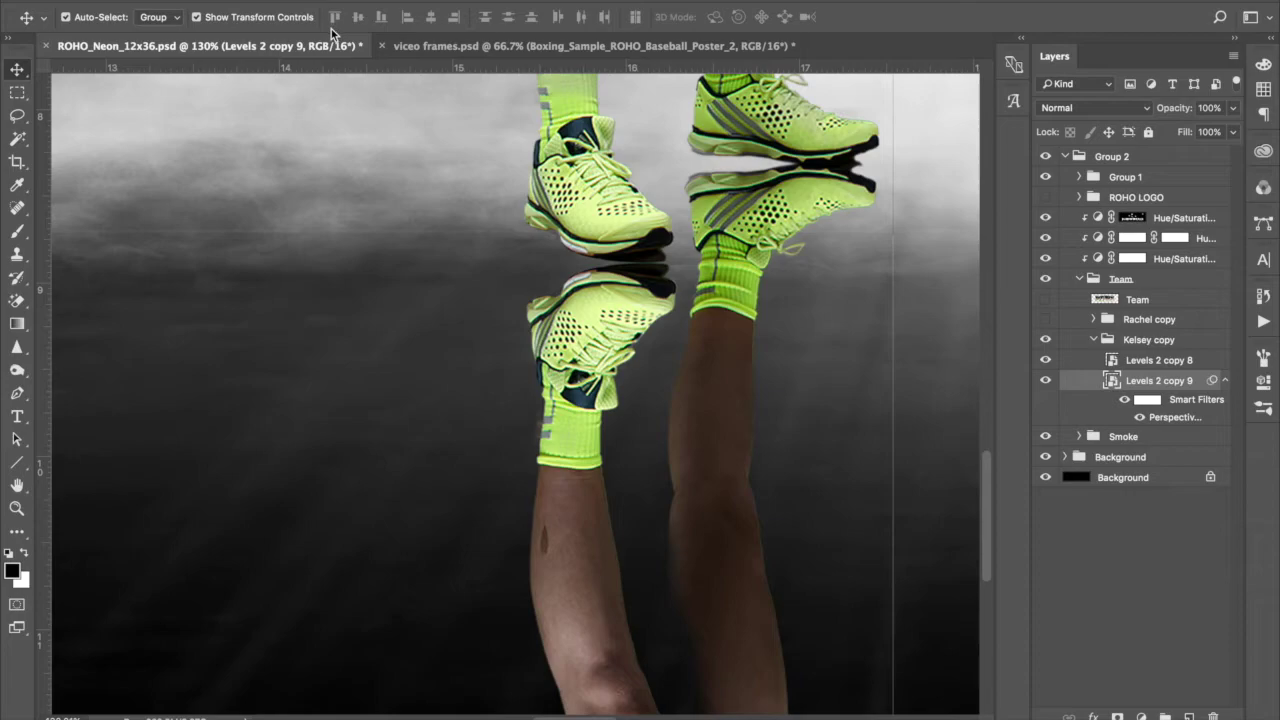
Undo the perspective warp and start a new Puppet Warp on the reflection.
{"action": "left_click", "coordinate": [195, 0]}
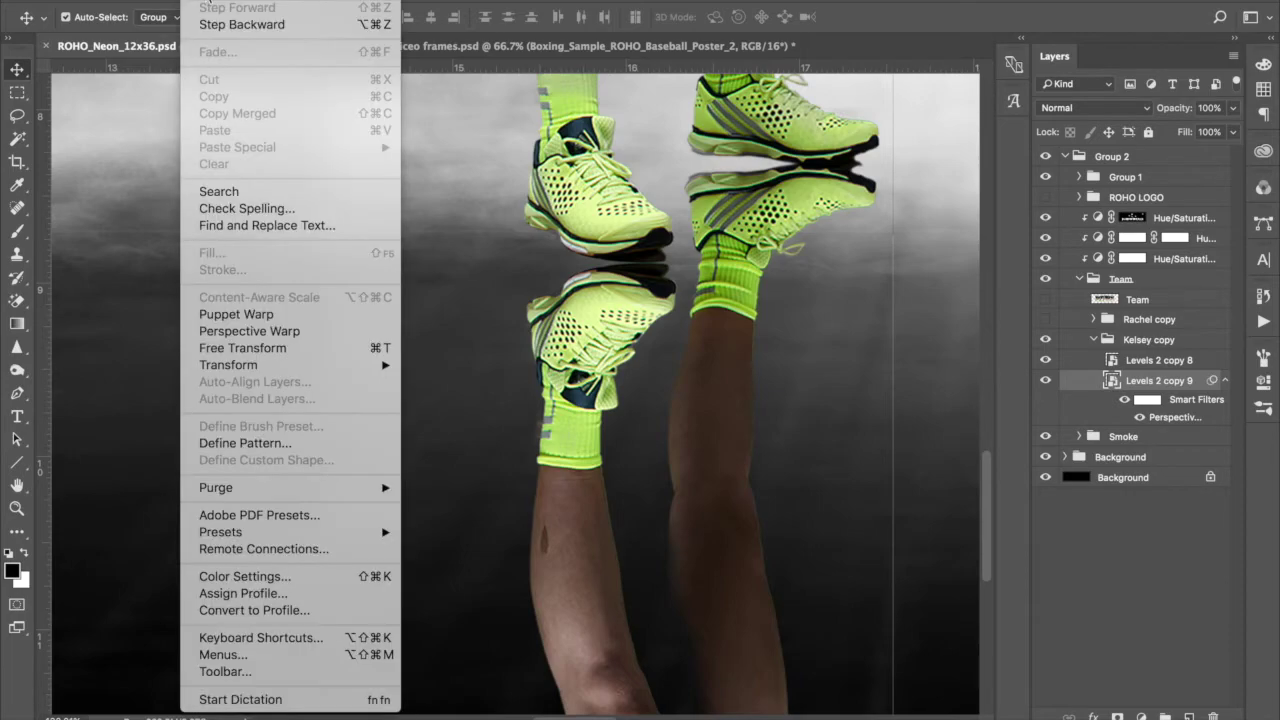
{"action": "left_click", "coordinate": [224, 2]}
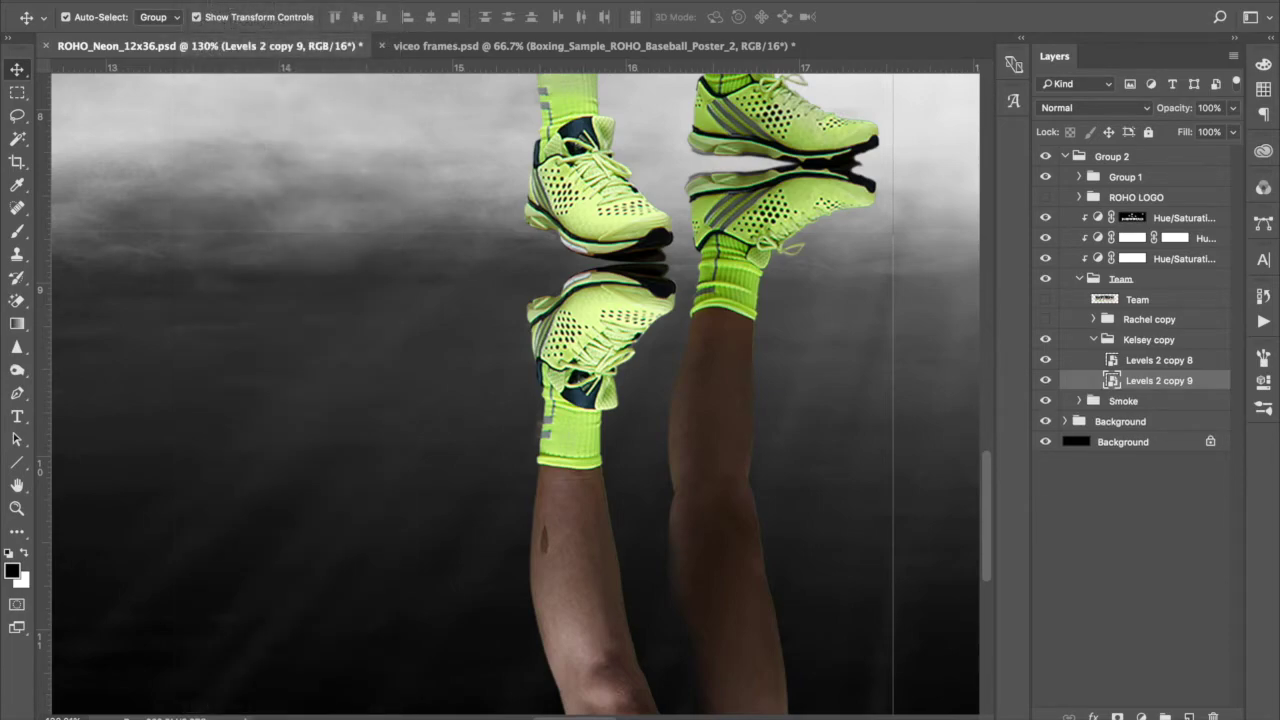
{"action": "left_click", "coordinate": [200, 0]}
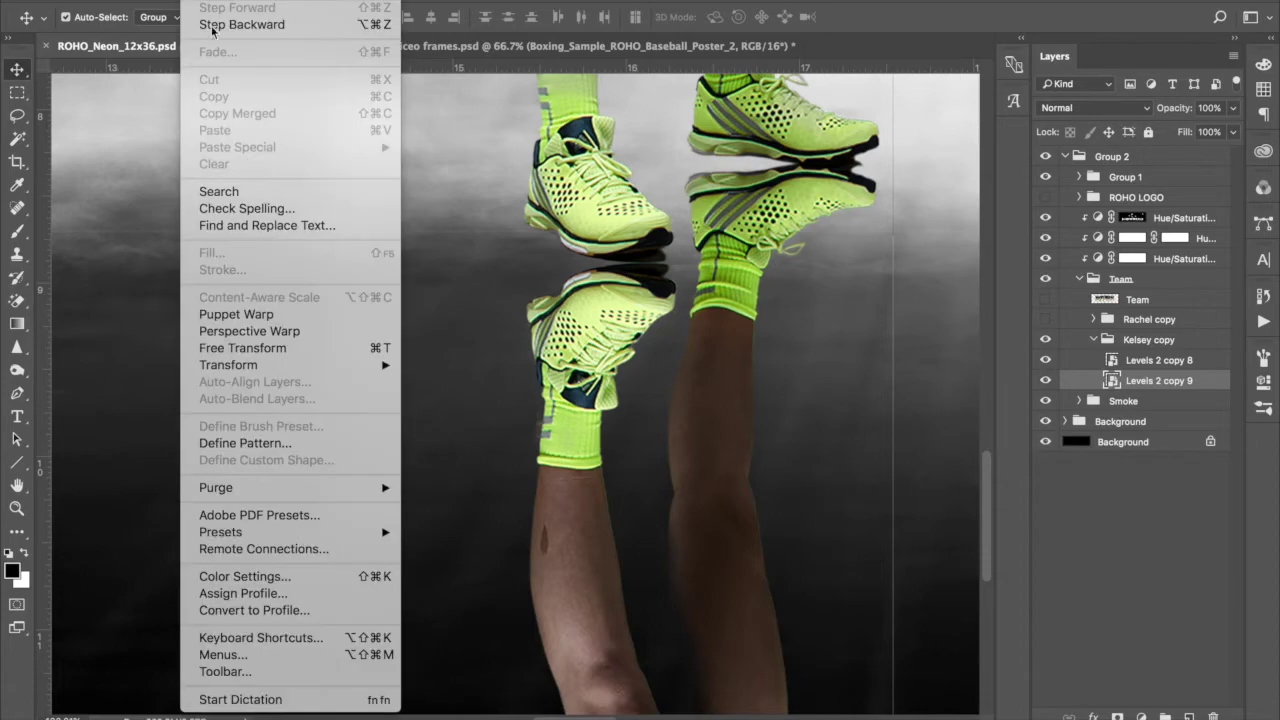
{"action": "left_click", "coordinate": [278, 316]}
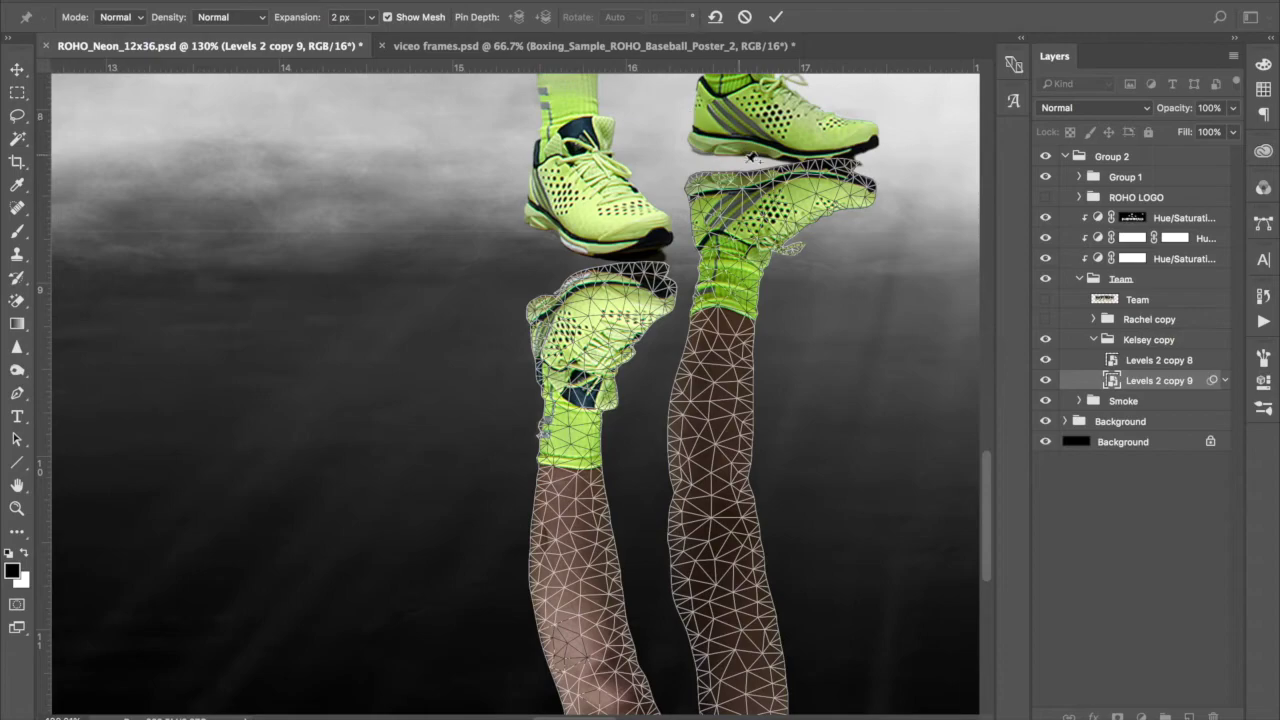
Place puppet pins along the upper and lower parts of both reflected legs.
{"action": "left_click", "coordinate": [748, 384]}
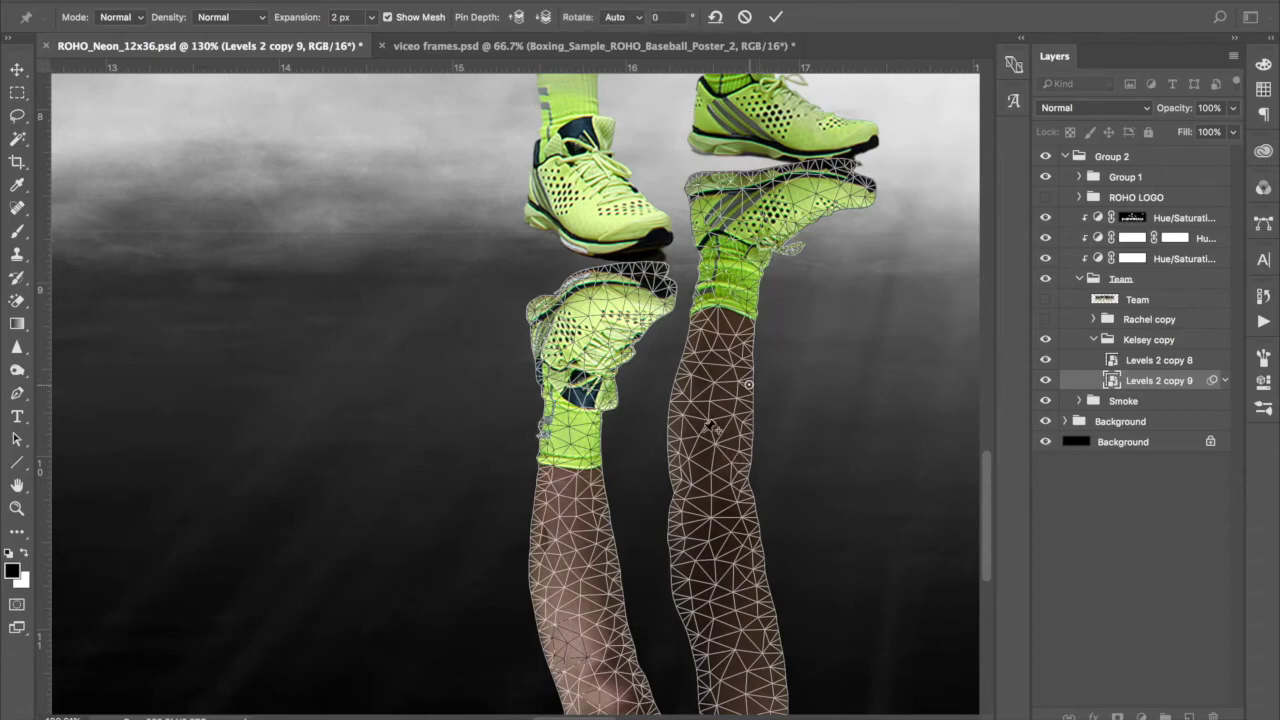
{"action": "left_click", "coordinate": [671, 410]}
{"action": "left_click", "coordinate": [694, 648]}
{"action": "left_click", "coordinate": [781, 682]}
{"action": "left_click", "coordinate": [635, 678]}
{"action": "left_click", "coordinate": [550, 667]}
{"action": "left_click", "coordinate": [531, 521]}
{"action": "left_click", "coordinate": [592, 429]}
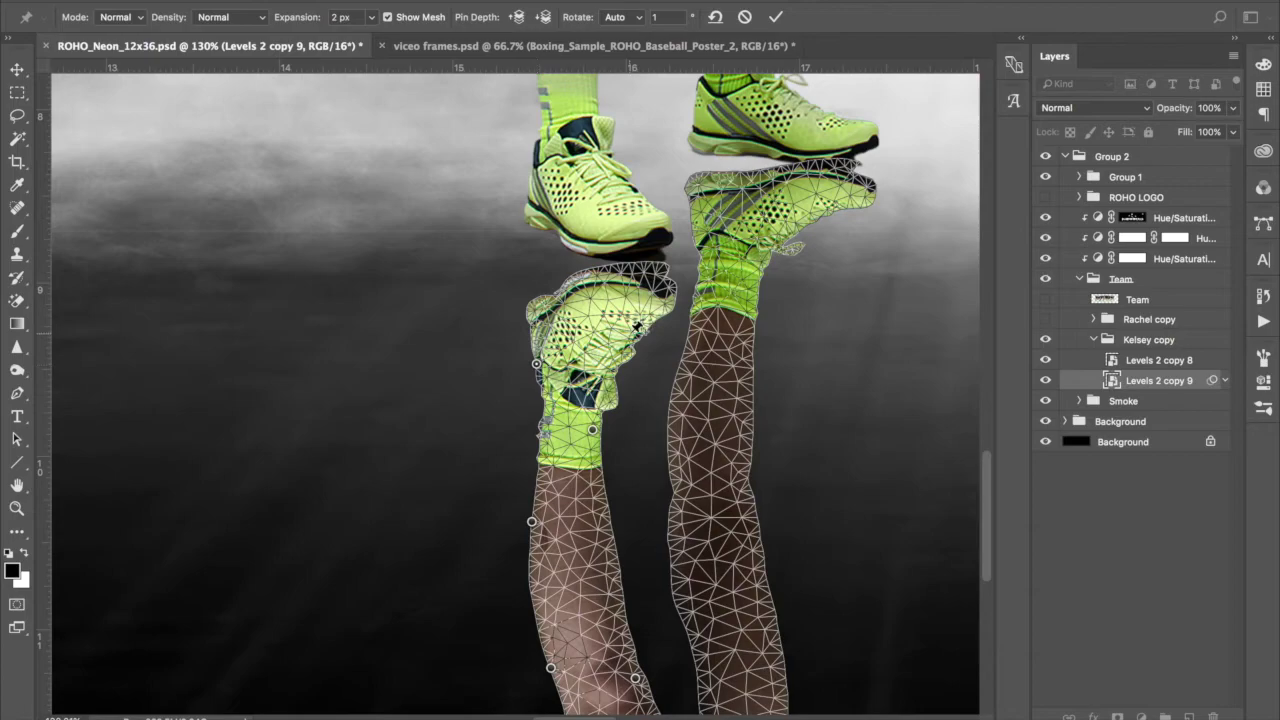
Pin the reflected shoes, including the right shoe's sock and top and the left shoe's edges.
{"action": "left_click", "coordinate": [630, 331]}
{"action": "left_click", "coordinate": [698, 268]}
{"action": "left_click", "coordinate": [769, 239]}
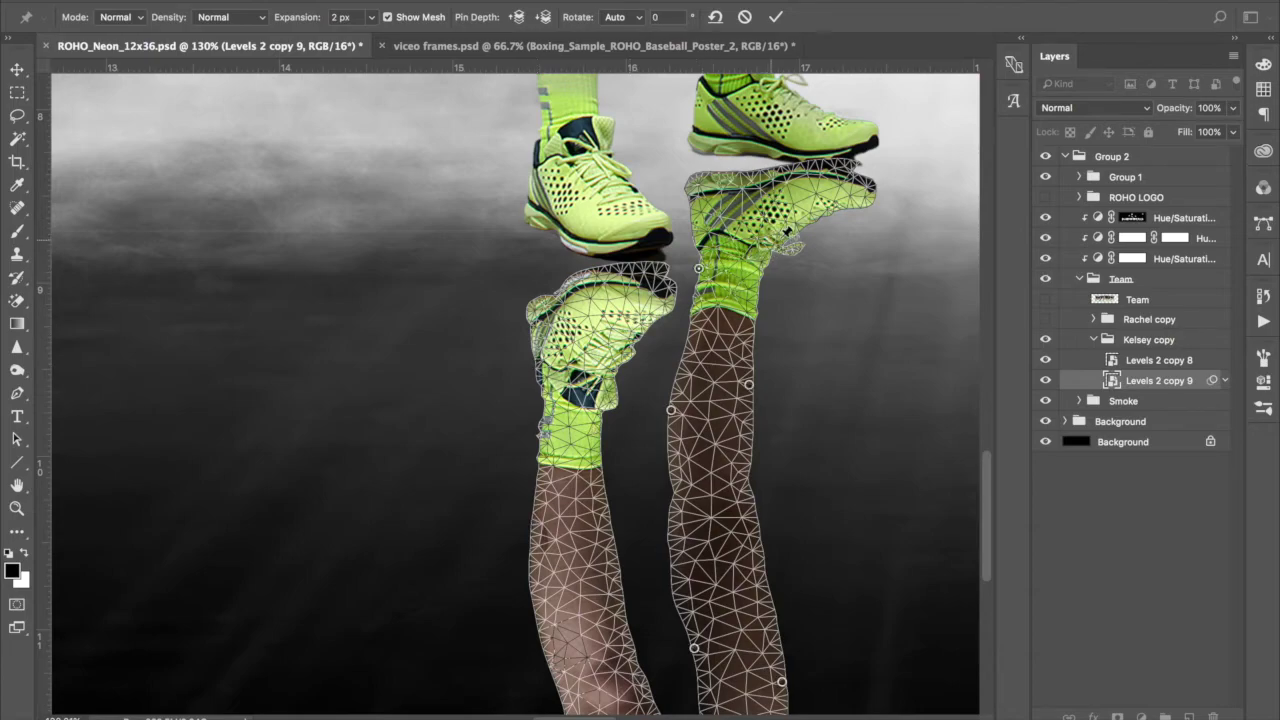
{"action": "left_click", "coordinate": [865, 197]}
{"action": "left_click", "coordinate": [834, 158]}
{"action": "left_click", "coordinate": [611, 264]}
{"action": "left_click", "coordinate": [656, 262]}
{"action": "left_click", "coordinate": [668, 297]}
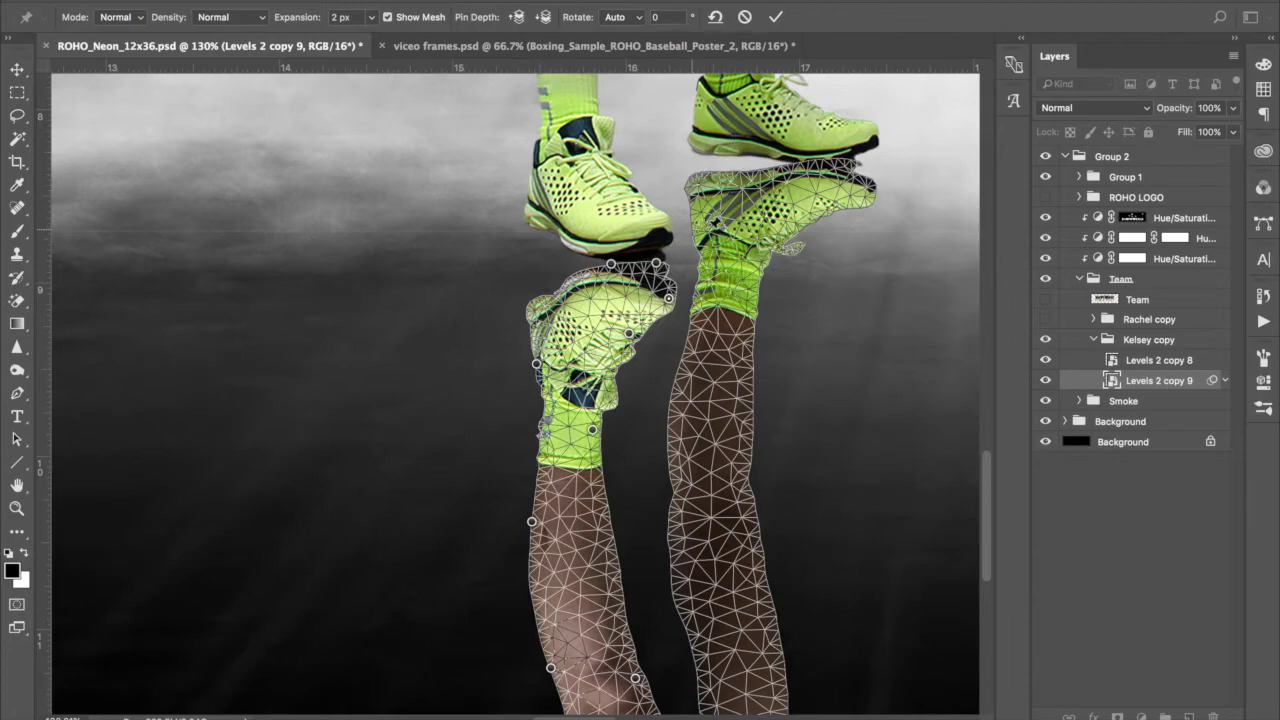
Pin and lift the right reflected shoe's top edge to meet the real sole, and rotate its toe into line.
{"action": "left_click", "coordinate": [714, 222]}
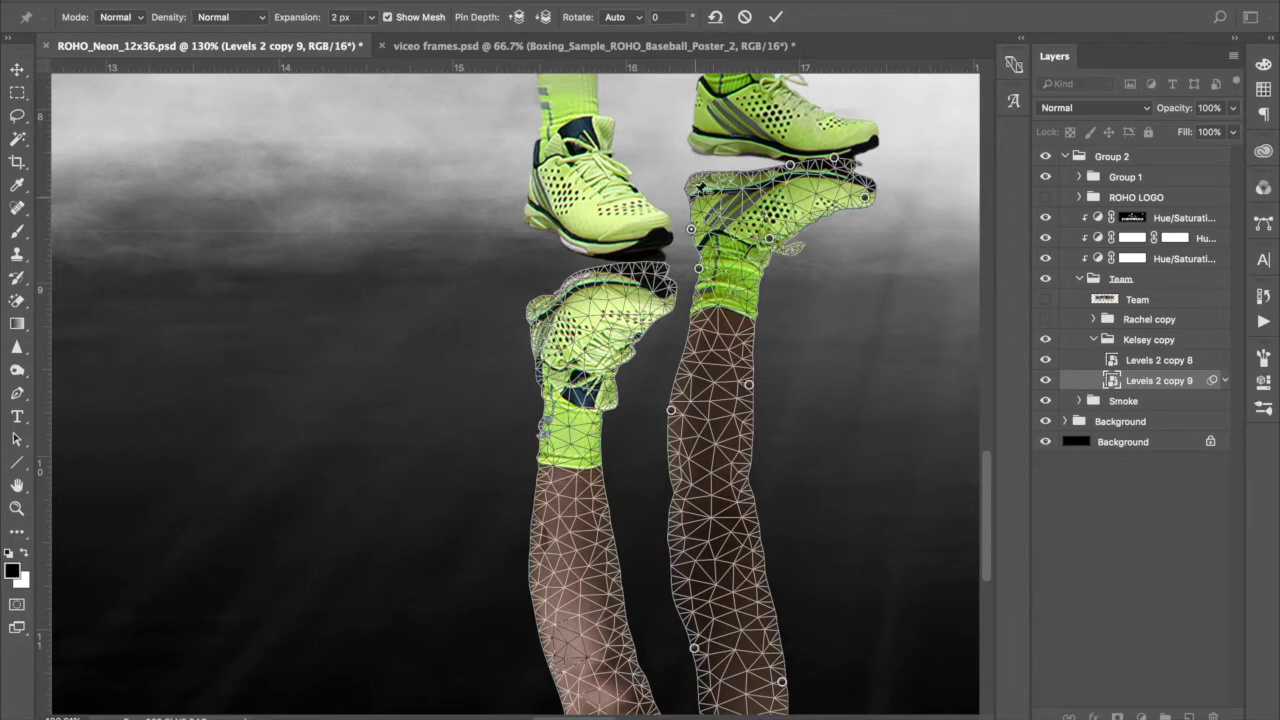
{"action": "left_click", "coordinate": [689, 174]}
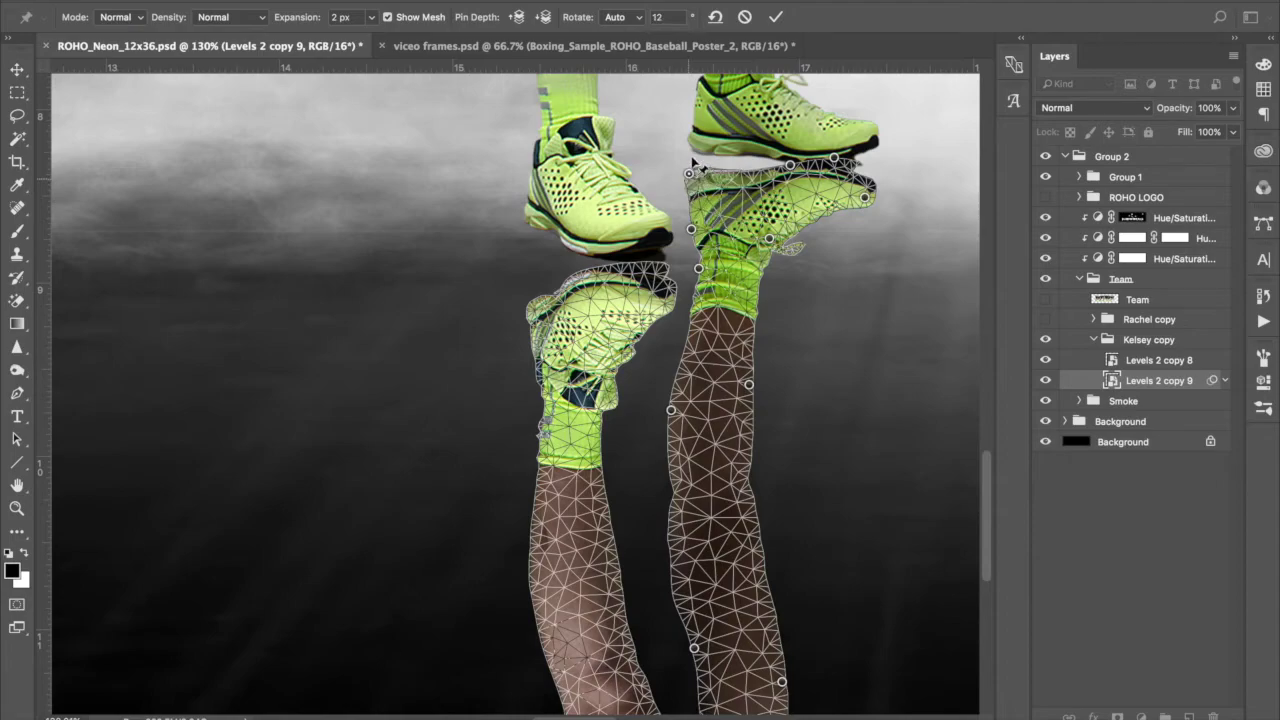
{"action": "left_click_drag", "start_coordinate": [692, 158], "coordinate": [689, 150]}
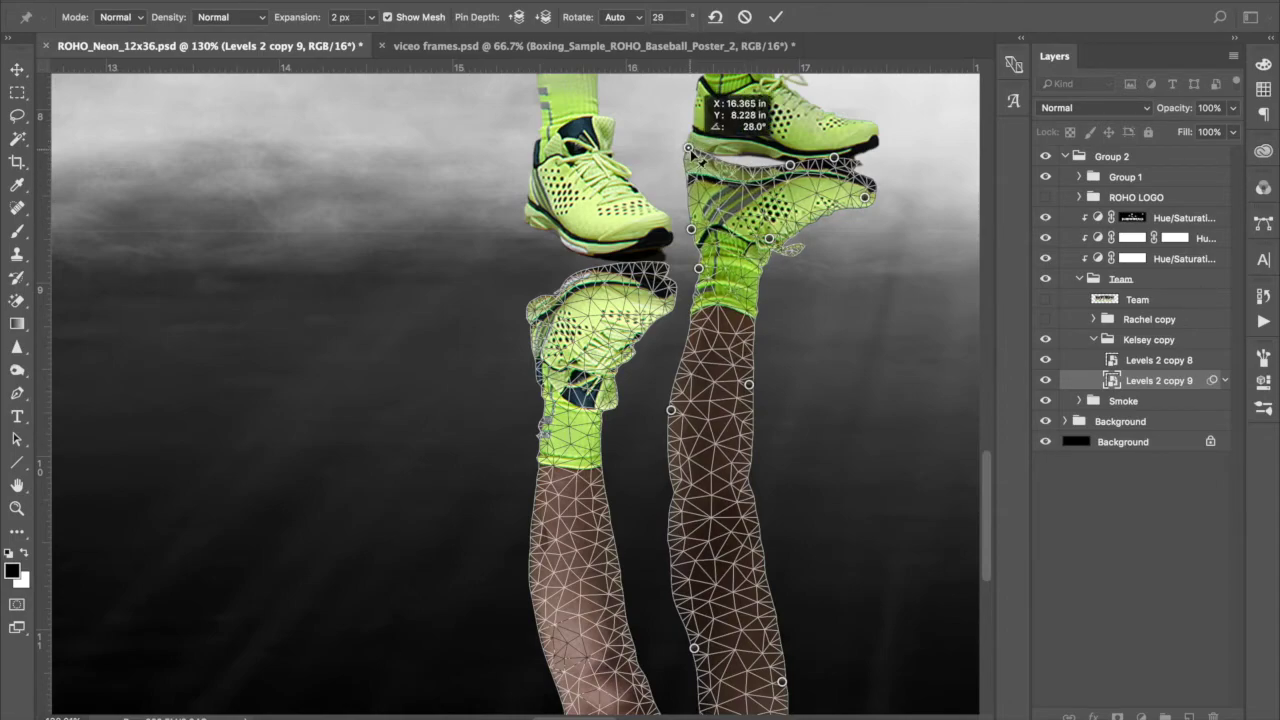
{"action": "left_click", "coordinate": [745, 168]}
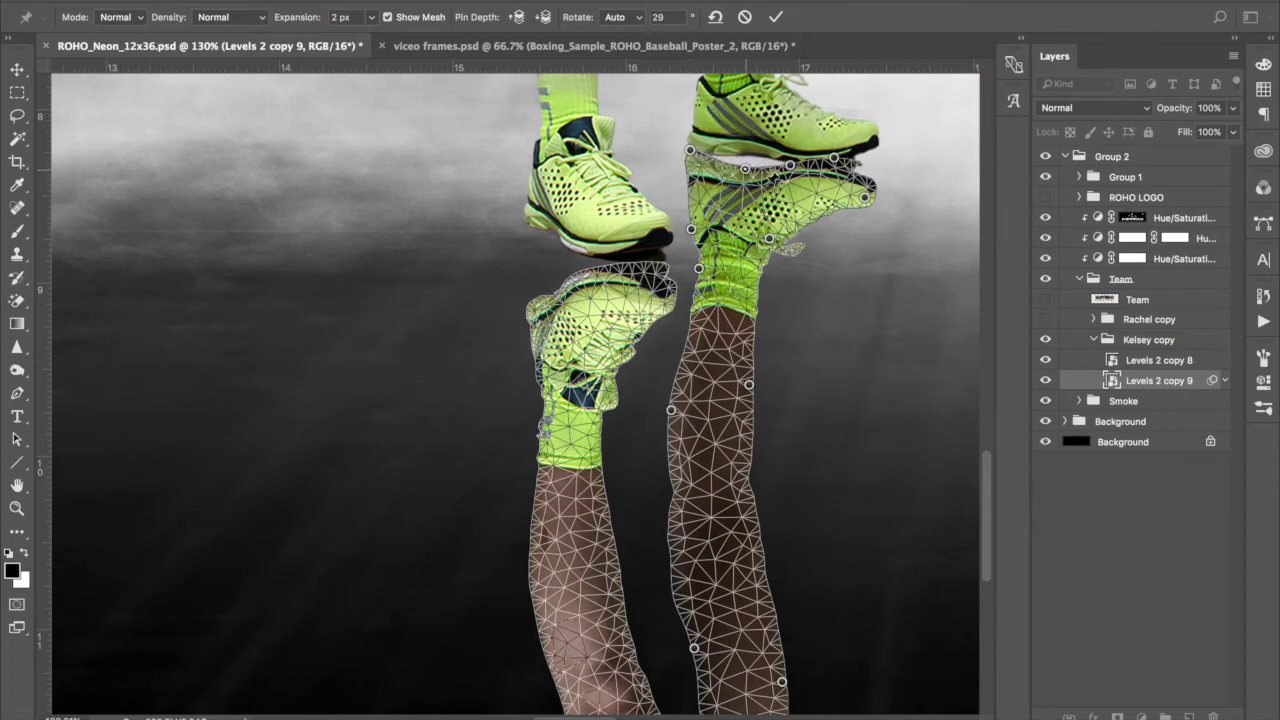
{"action": "left_click_drag", "start_coordinate": [745, 168], "coordinate": [754, 152]}
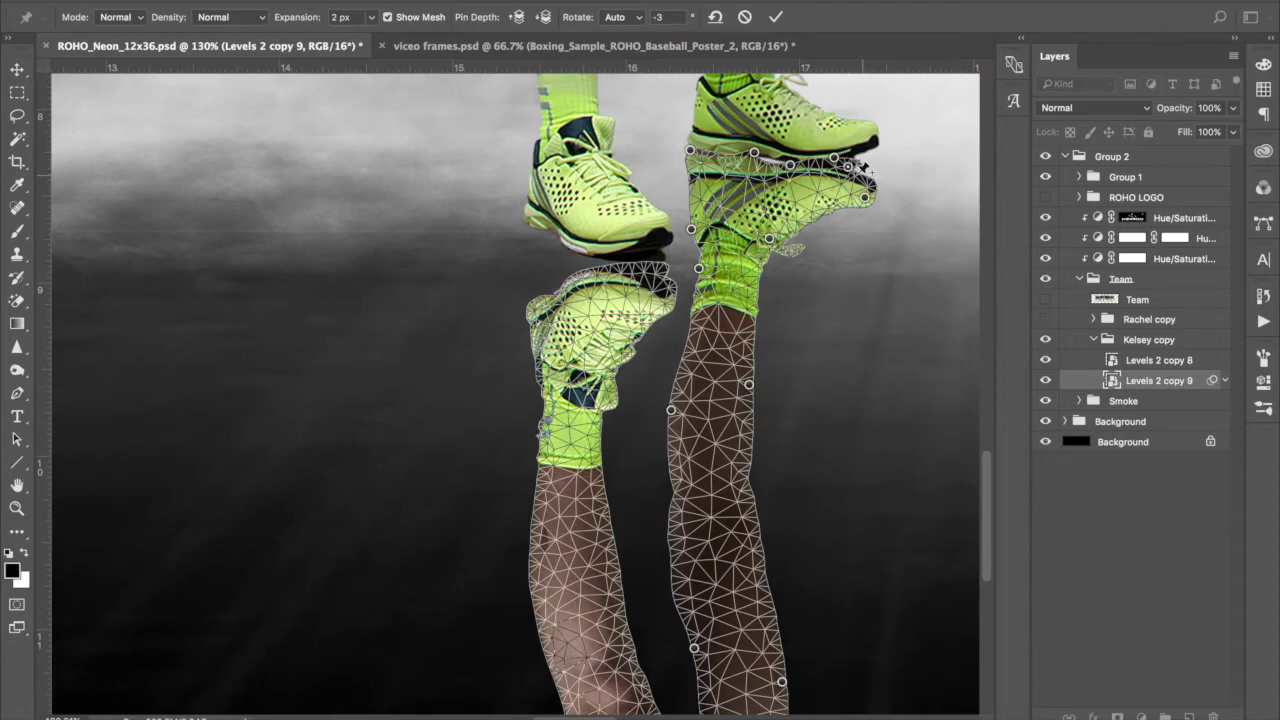
{"action": "left_click_drag", "start_coordinate": [868, 172], "coordinate": [884, 234]}
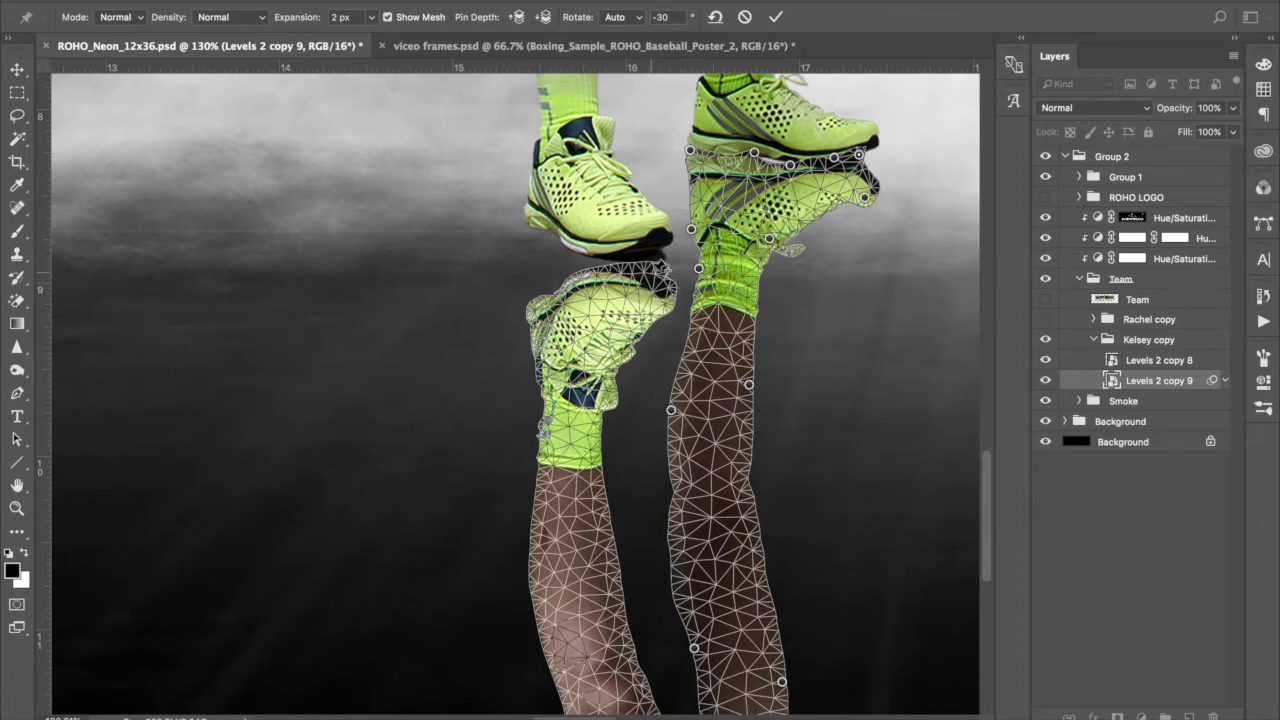
Bend and rotate the left reflected shoe up into alignment, adding anchor pins.
{"action": "left_click", "coordinate": [665, 268]}
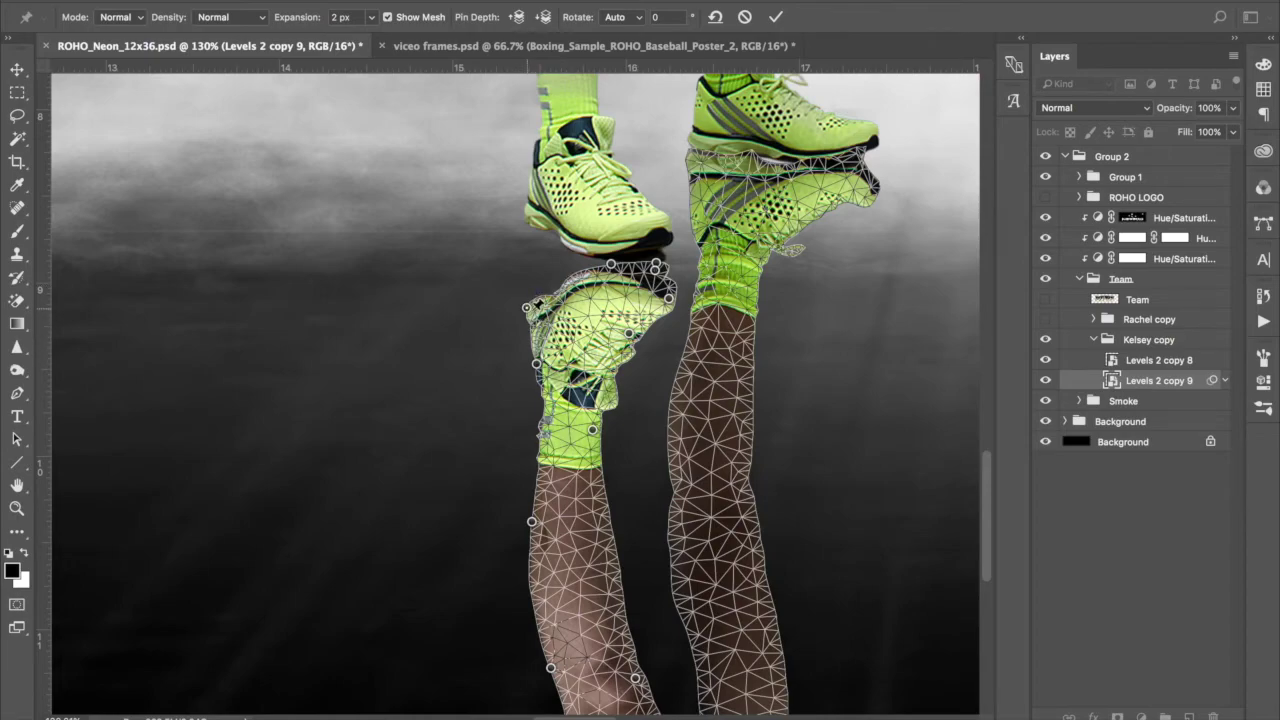
{"action": "left_click_drag", "start_coordinate": [528, 306], "coordinate": [523, 218]}
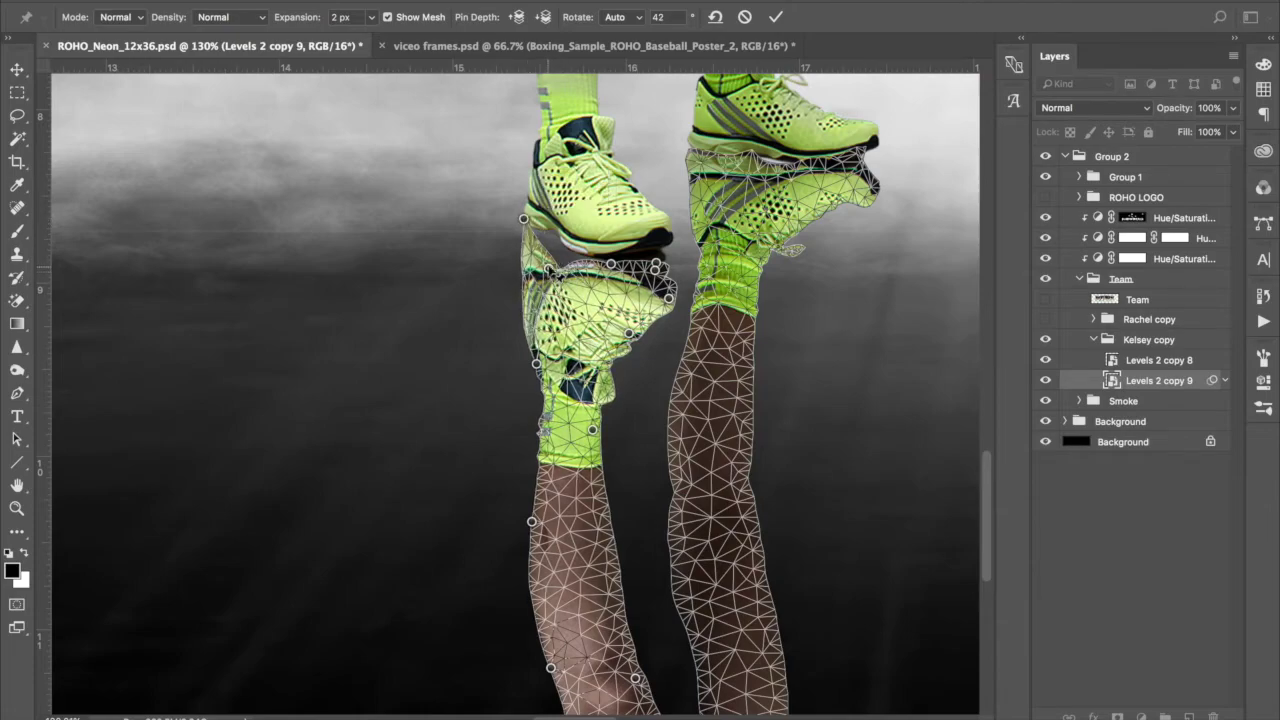
{"action": "left_click_drag", "start_coordinate": [549, 268], "coordinate": [553, 241]}
{"action": "mouse_move", "coordinate": [678, 272]}
{"action": "left_mouse_down"}
{"action": "mouse_move", "coordinate": [676, 292]}
{"action": "mouse_move", "coordinate": [676, 262]}
{"action": "left_mouse_up"}
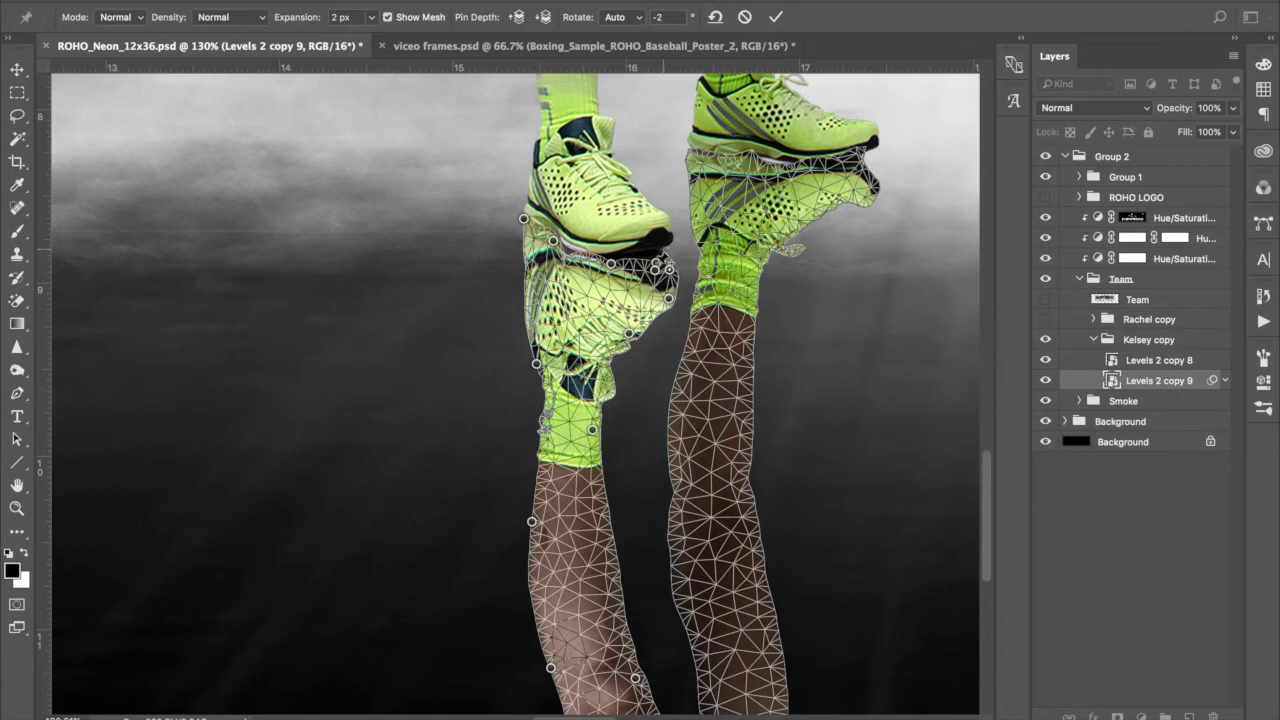
{"action": "left_click_drag", "start_coordinate": [668, 268], "coordinate": [604, 287]}
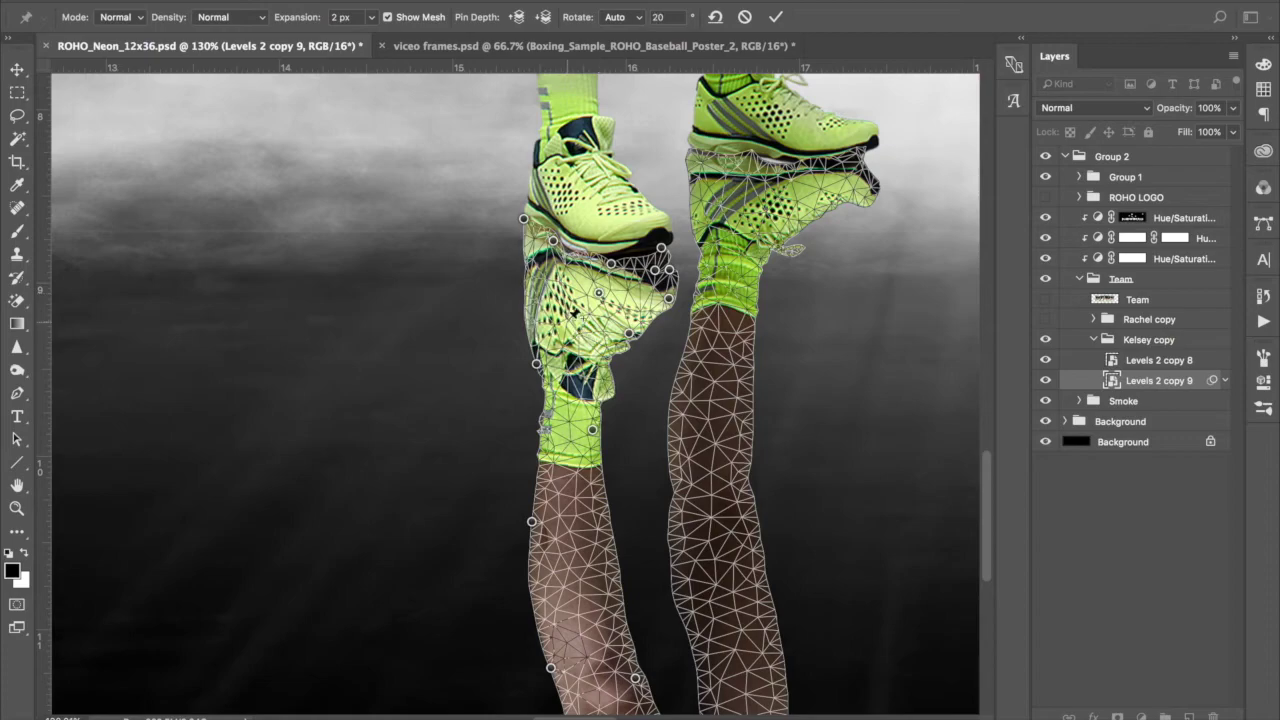
{"action": "left_click", "coordinate": [599, 292]}
{"action": "left_click_drag", "start_coordinate": [599, 294], "coordinate": [568, 328]}
{"action": "left_click", "coordinate": [556, 298]}
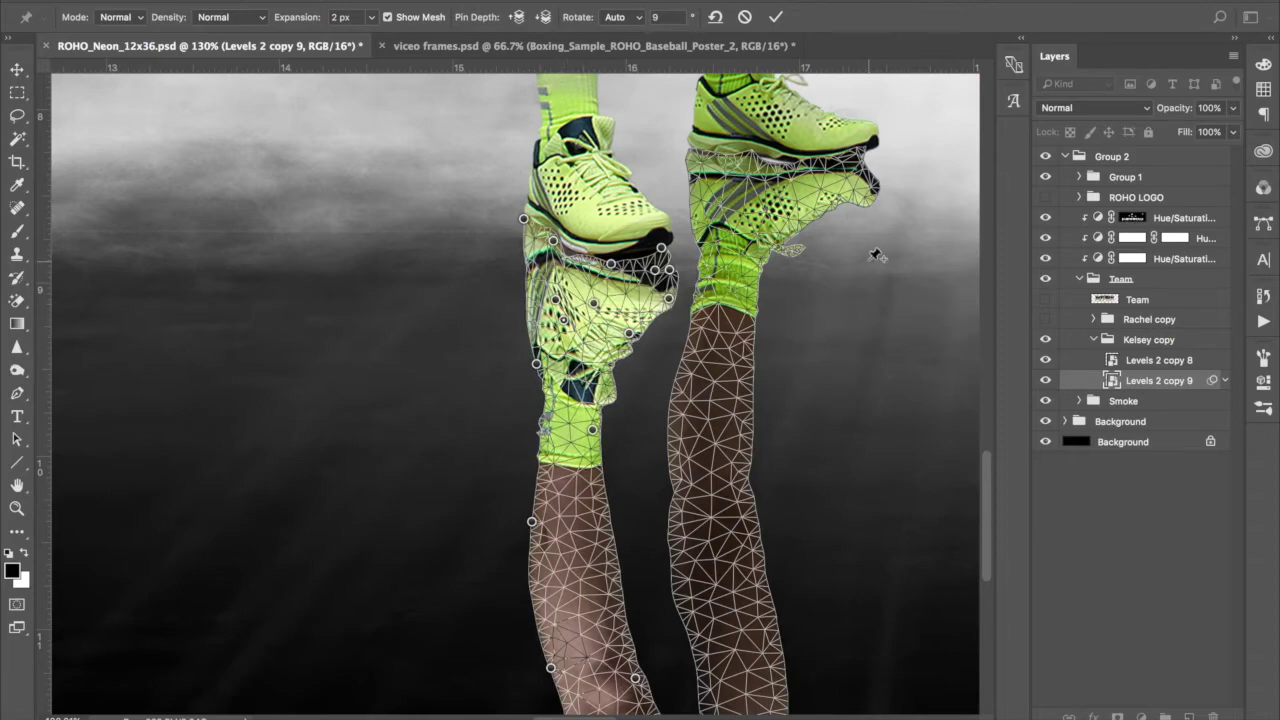
Nudge the right reflected shoe into line and commit the Puppet Warp.
{"action": "left_click", "coordinate": [782, 170]}
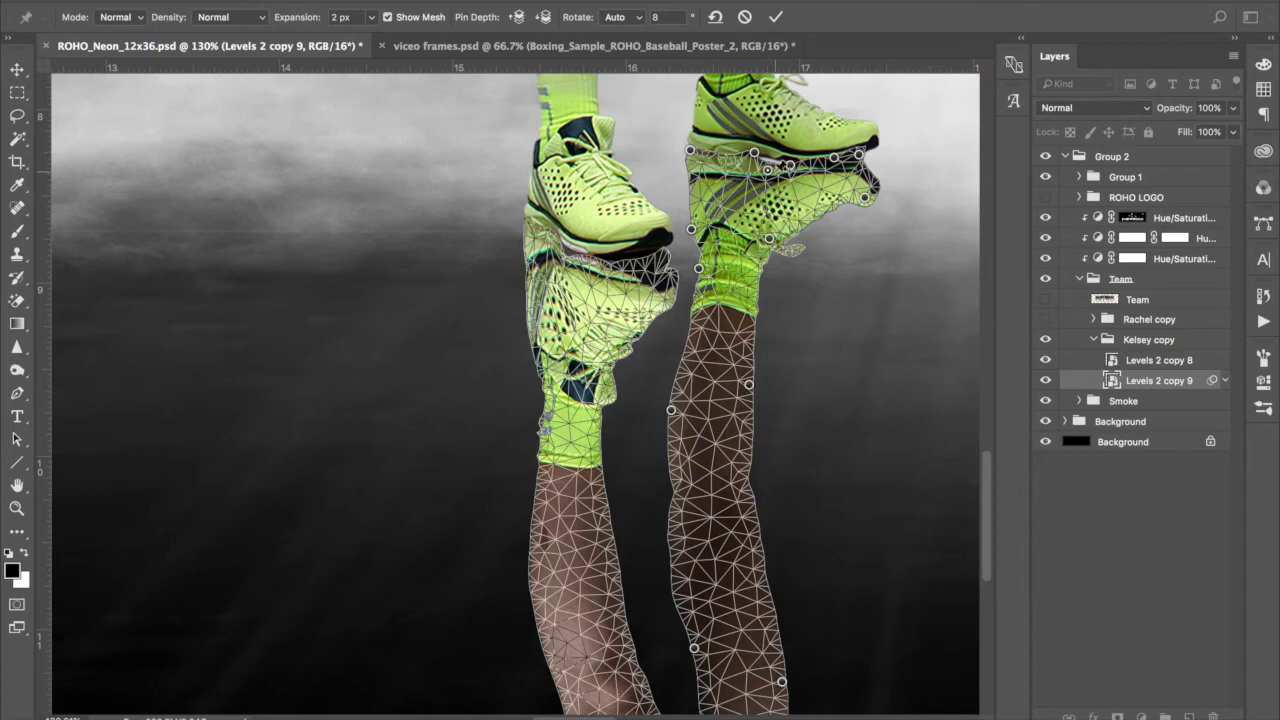
{"action": "left_click_drag", "start_coordinate": [770, 162], "coordinate": [769, 157]}
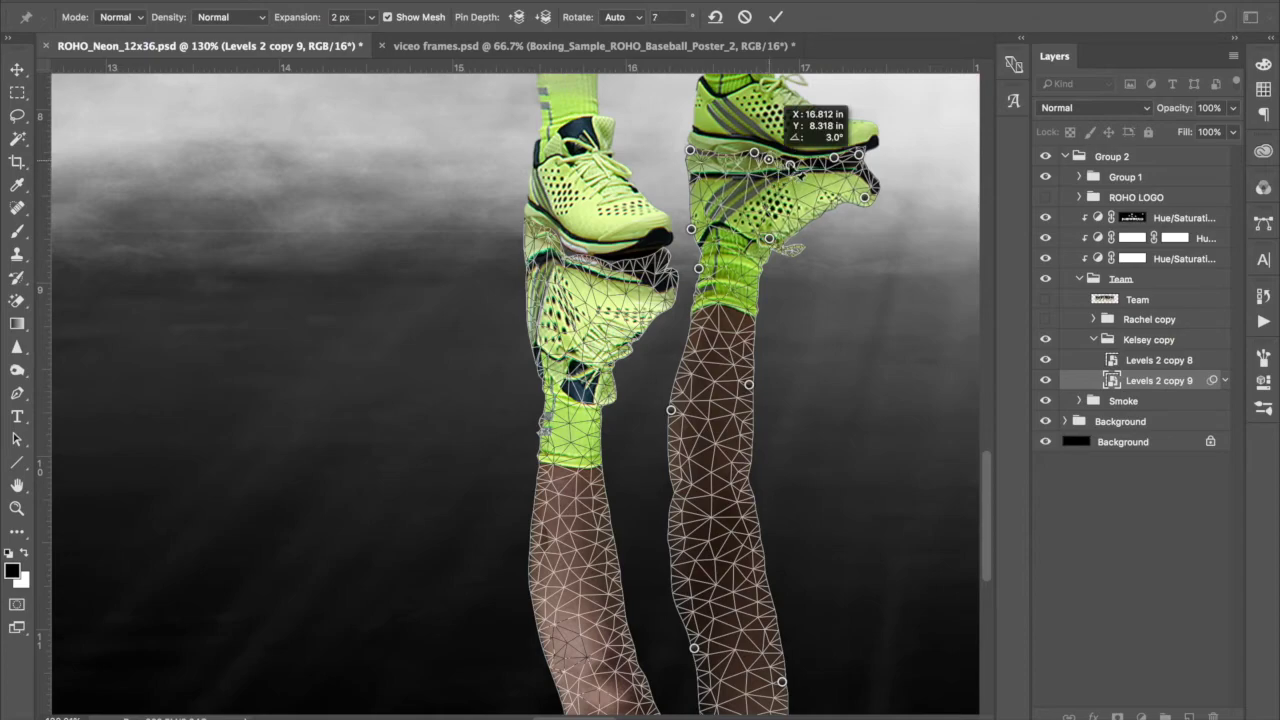
{"action": "left_click", "coordinate": [776, 17]}
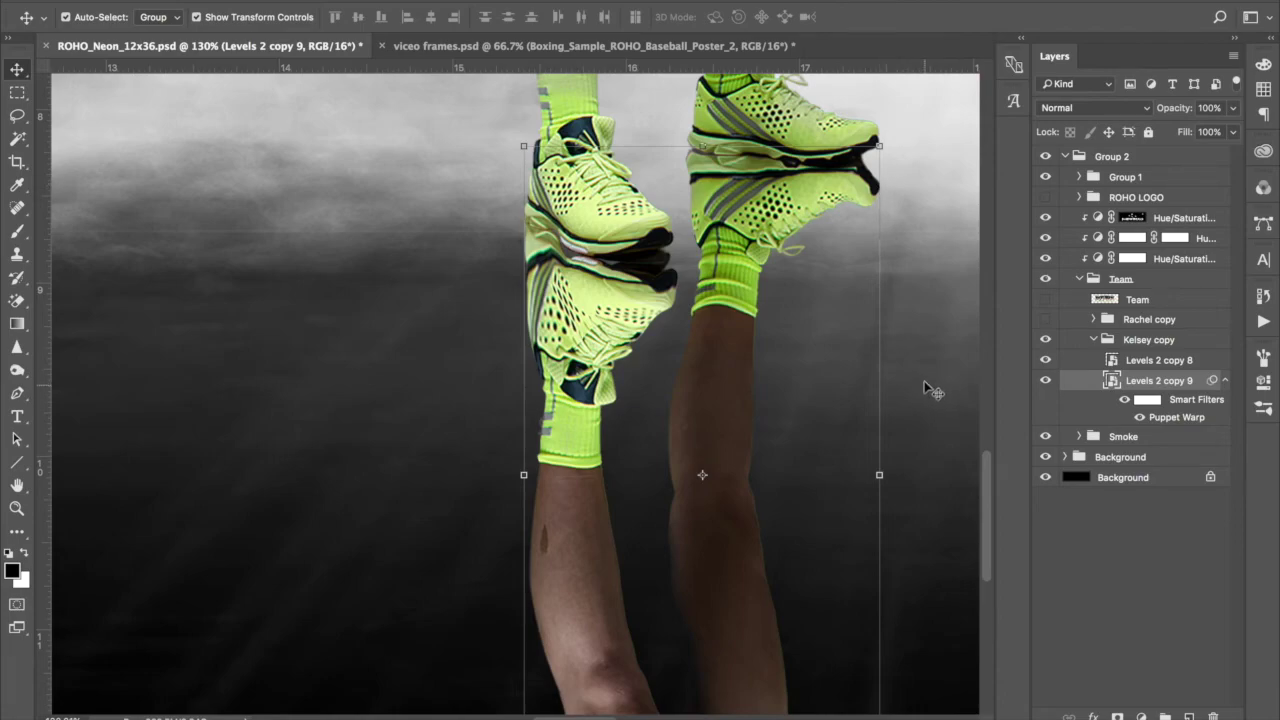
Apply a 14.8-pixel Gaussian Blur to the reflection layer and add a layer mask.
{"action": "scroll", "coordinate": [890, 375], "scroll_direction": "down", "scroll_amount": 5}
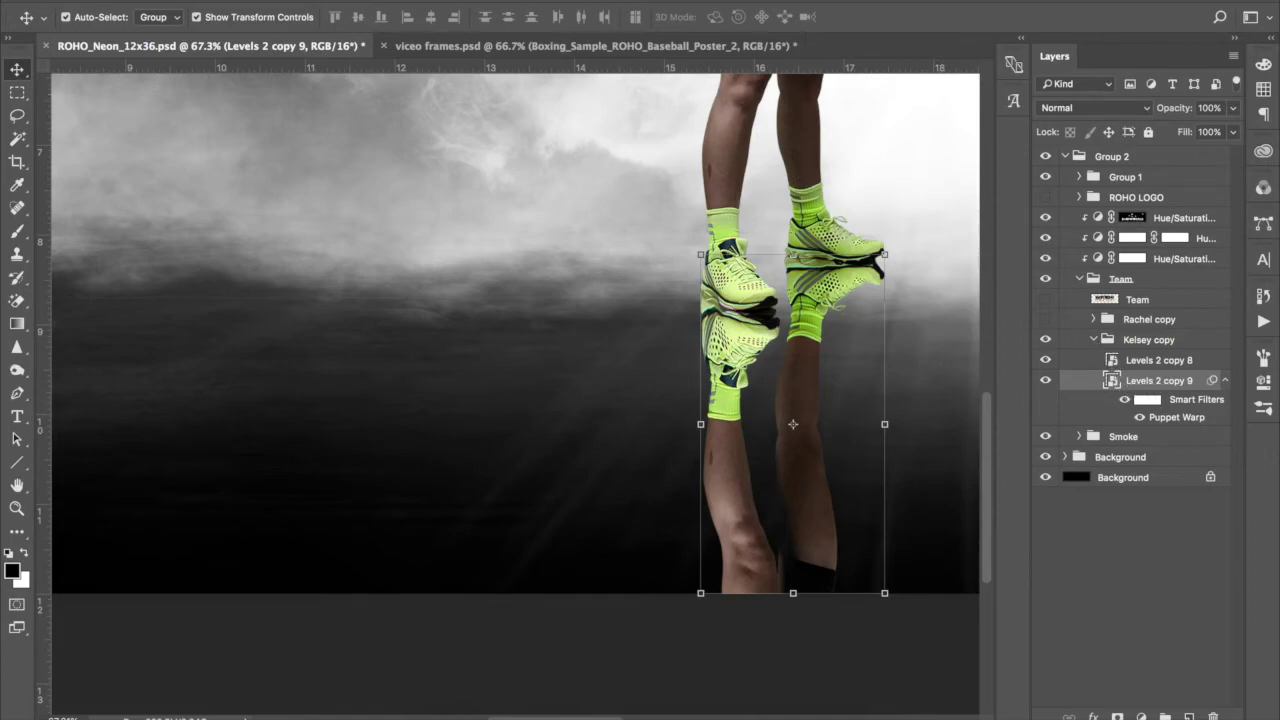
{"action": "left_click", "coordinate": [440, 1]}
{"action": "mouse_move", "coordinate": [505, 181]}
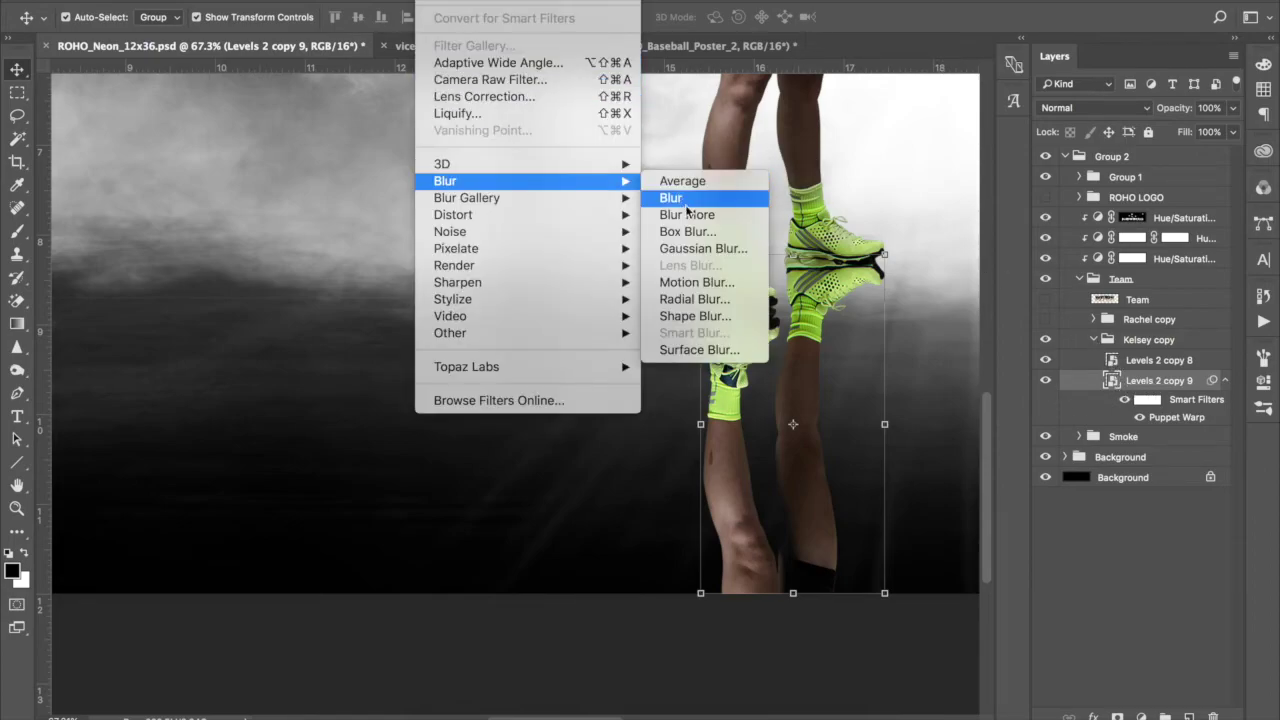
{"action": "left_click", "coordinate": [700, 248]}
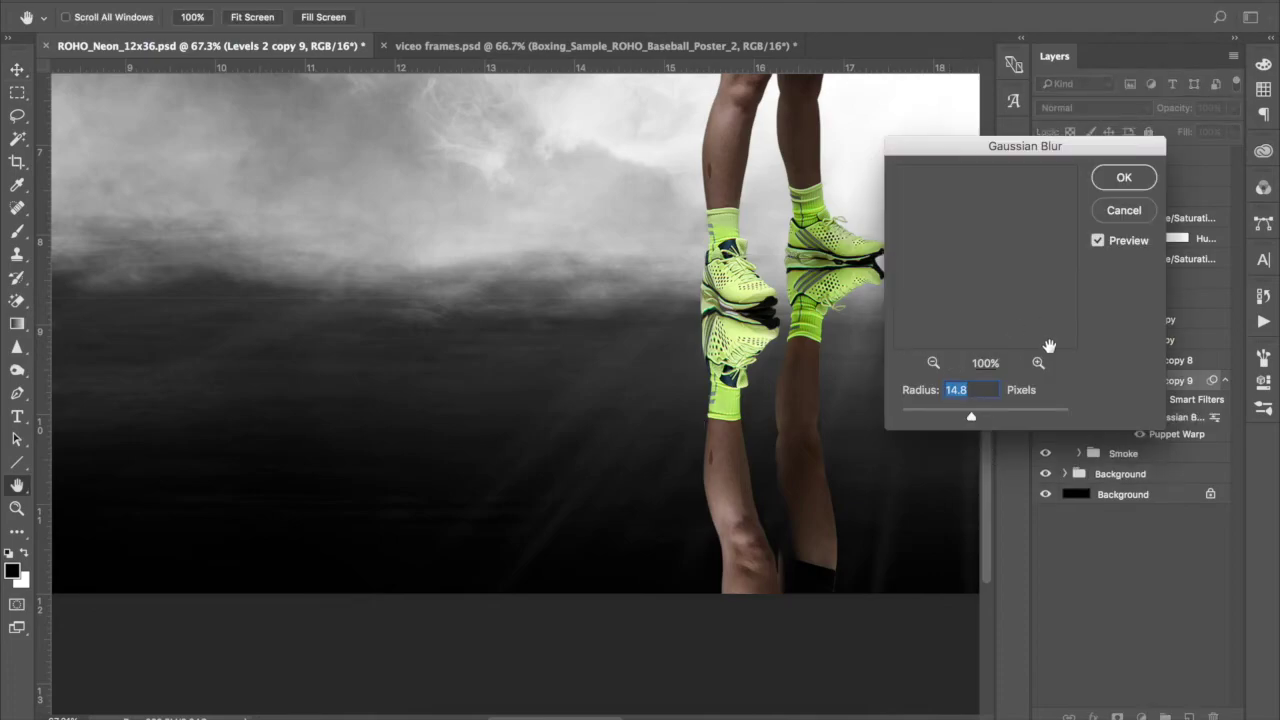
{"action": "left_click", "coordinate": [1125, 180]}
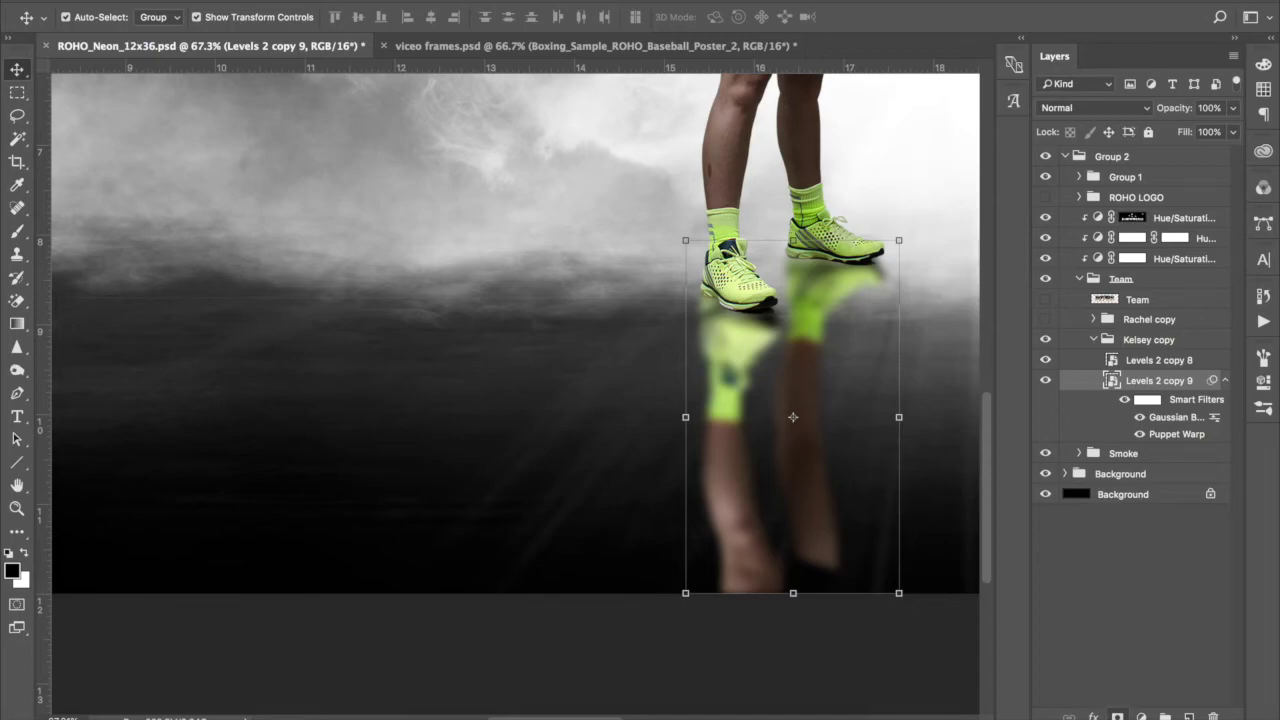
{"action": "left_click", "coordinate": [1117, 717]}
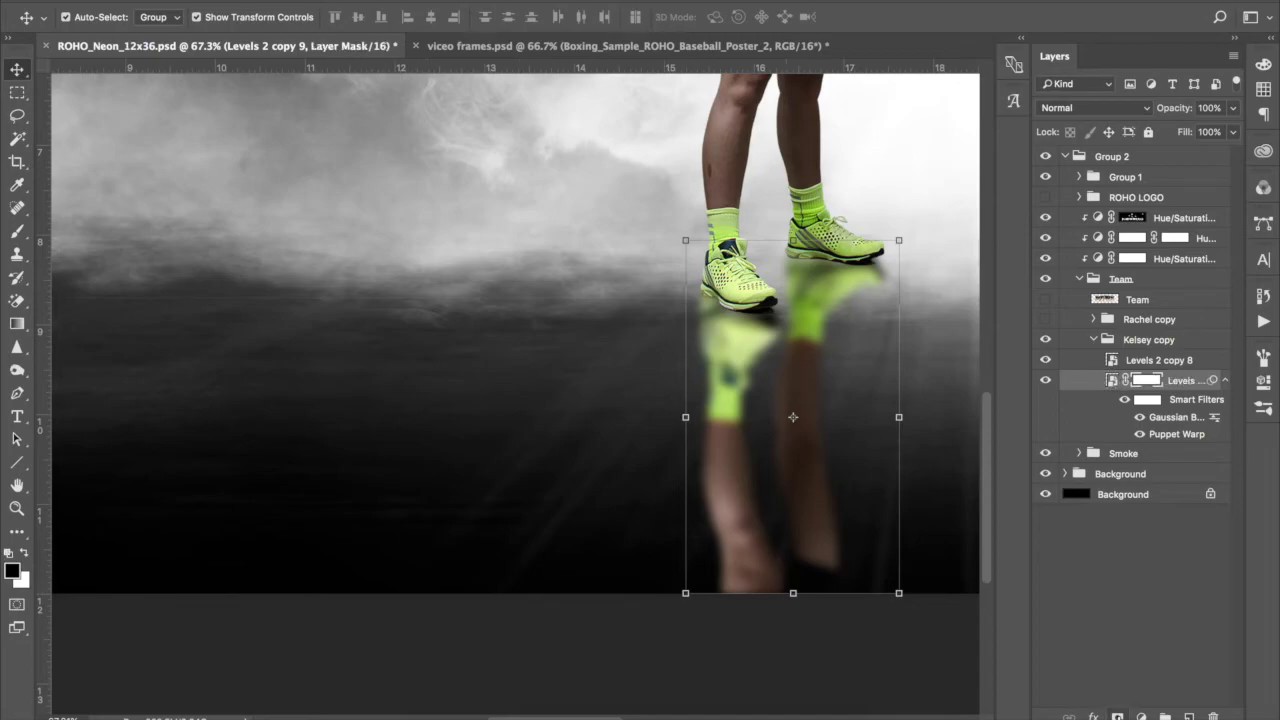
Fade the reflection downward with a mask gradient, set opacity to 70%, and add a new layer.
{"action": "left_click", "coordinate": [14, 326]}
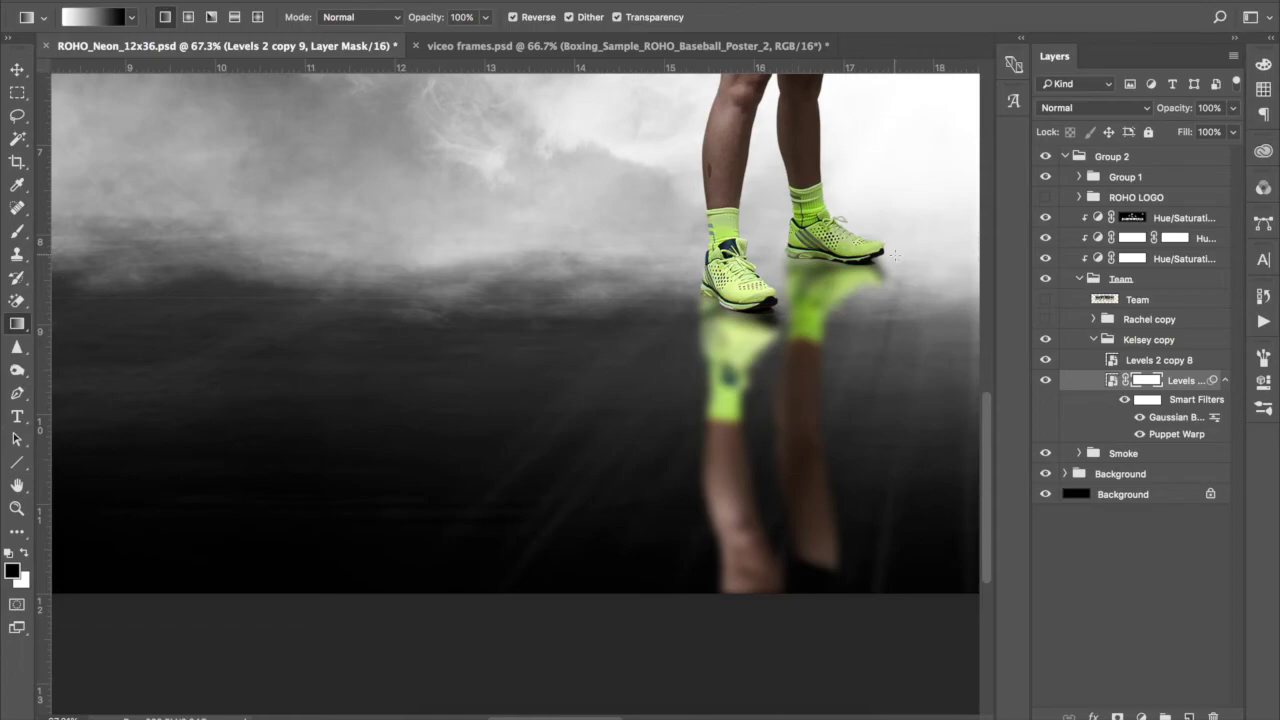
{"action": "left_click_drag", "start_coordinate": [896, 258], "coordinate": [902, 556]}
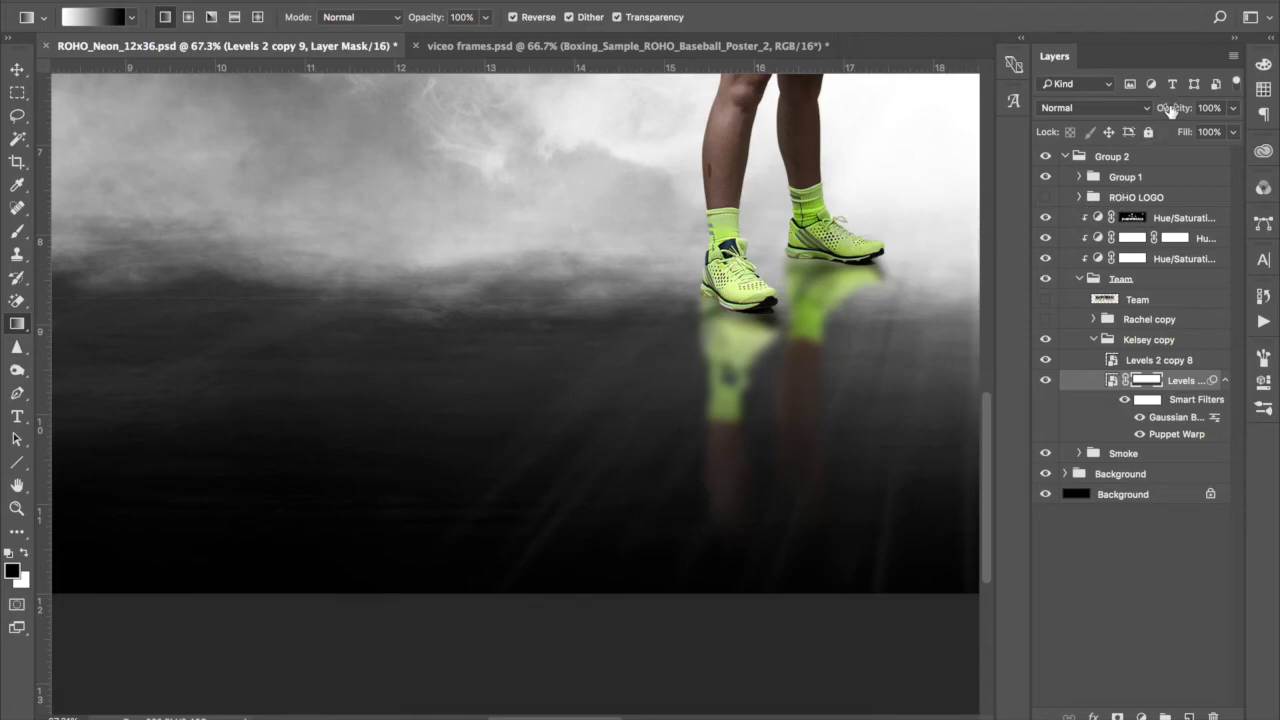
{"action": "left_click_drag", "start_coordinate": [1167, 109], "coordinate": [1174, 116]}
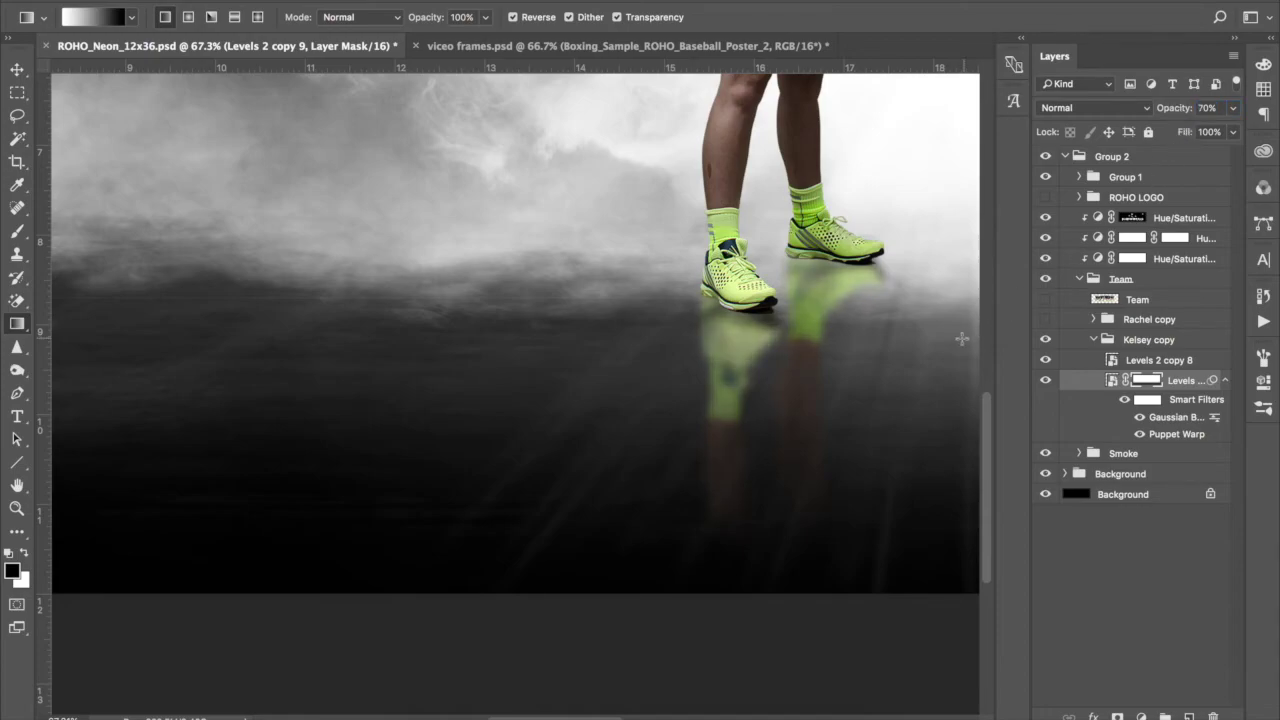
{"action": "scroll", "coordinate": [978, 326], "scroll_direction": "down", "scroll_amount": 2}
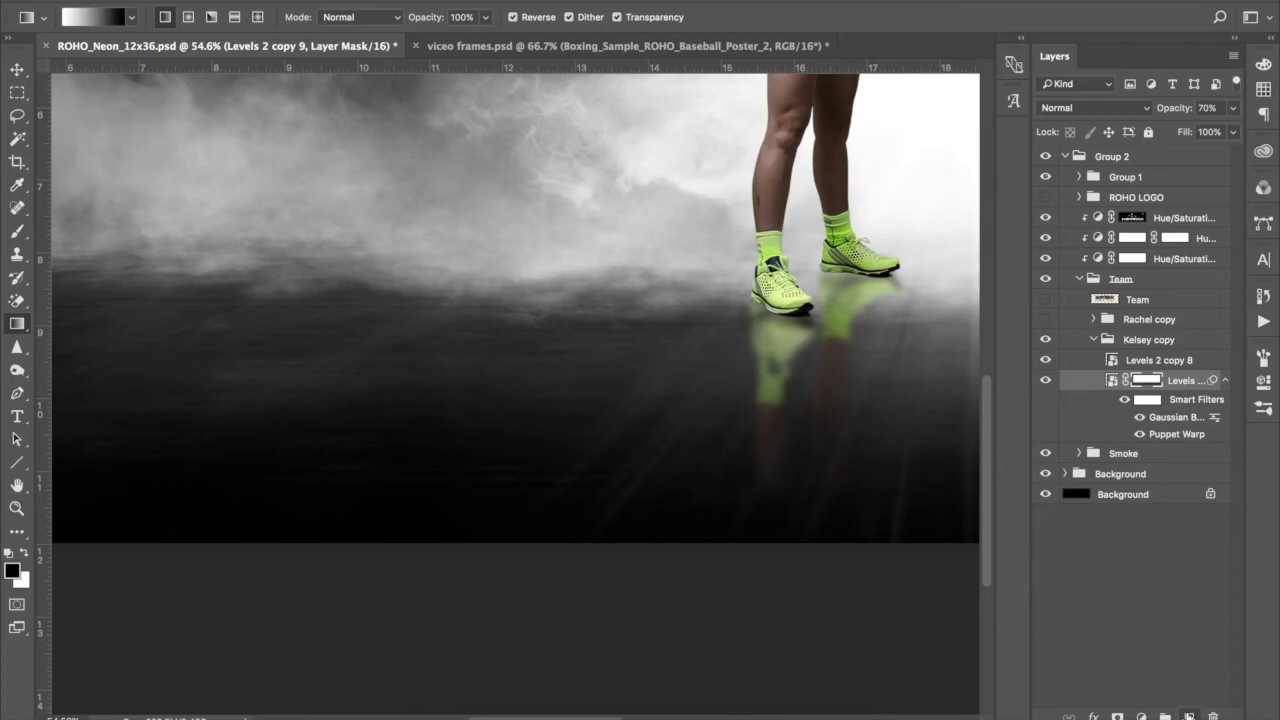
{"action": "left_click", "coordinate": [1189, 716]}
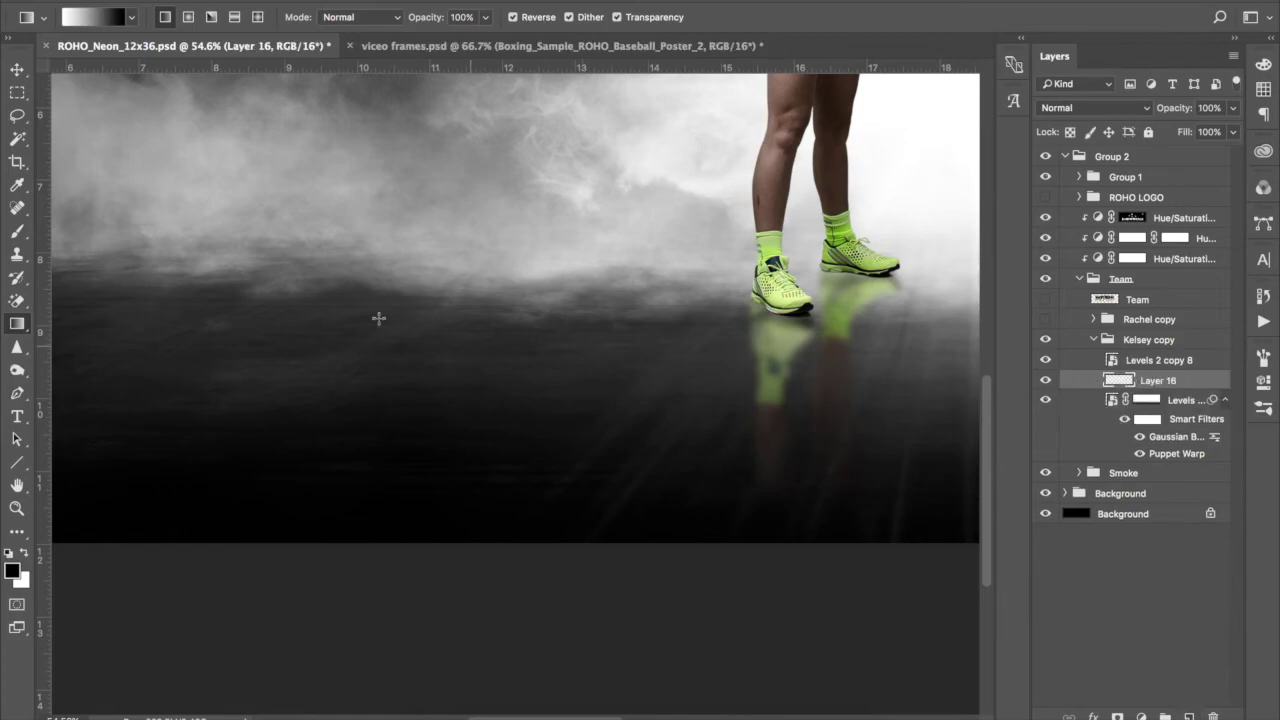
Paint a soft black contact shadow under the left shoe on the new layer.
{"action": "left_click", "coordinate": [18, 234]}
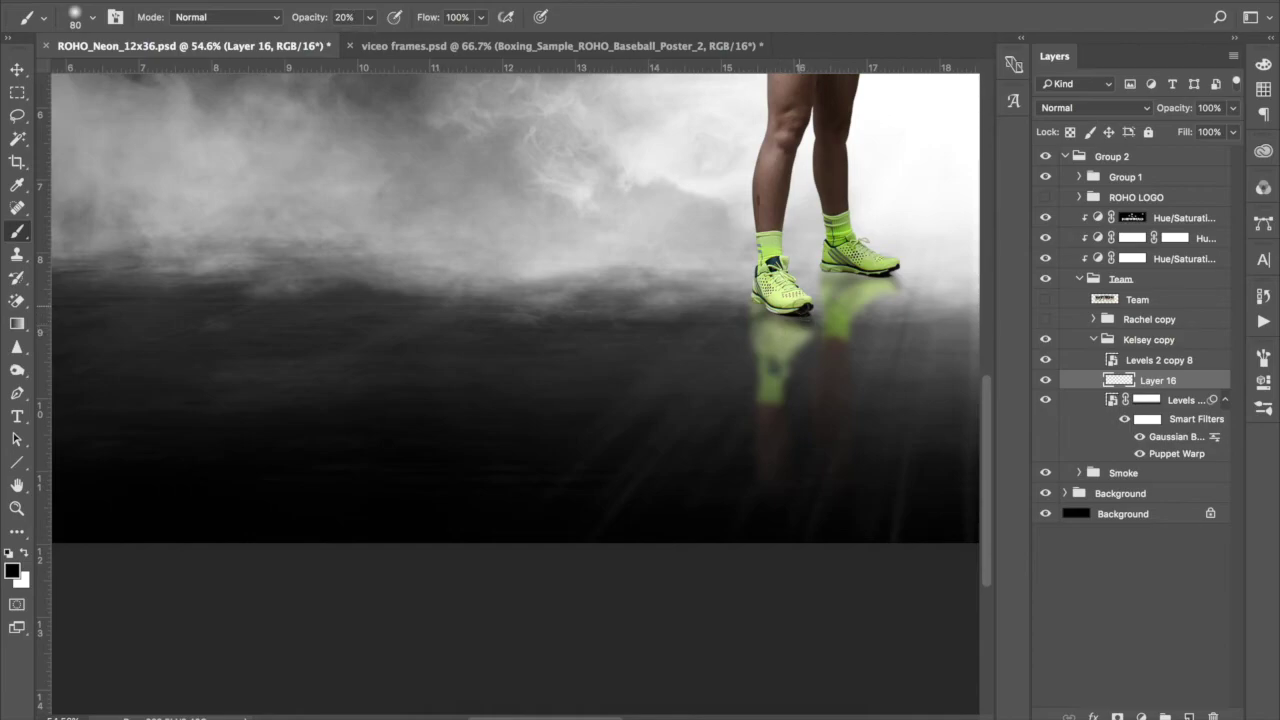
{"action": "scroll", "coordinate": [800, 305], "scroll_direction": "down", "scroll_amount": 1}
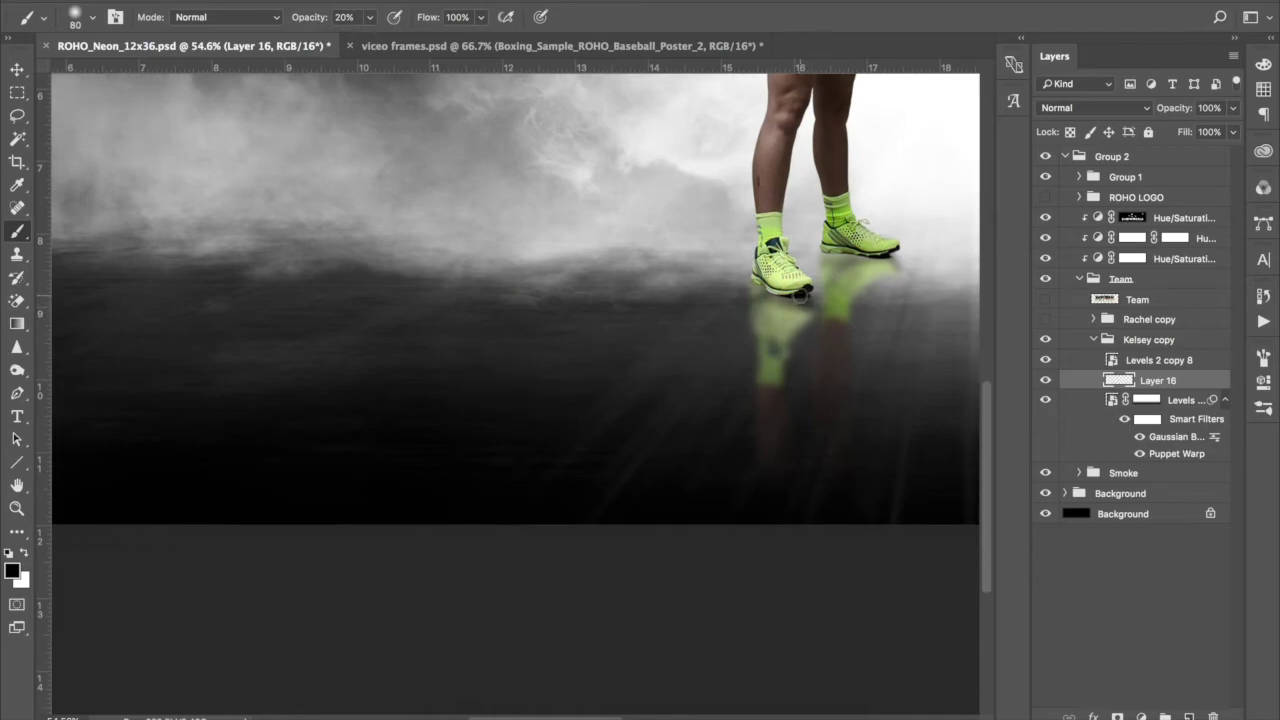
{"action": "scroll", "coordinate": [800, 295], "scroll_direction": "up", "scroll_amount": 2}
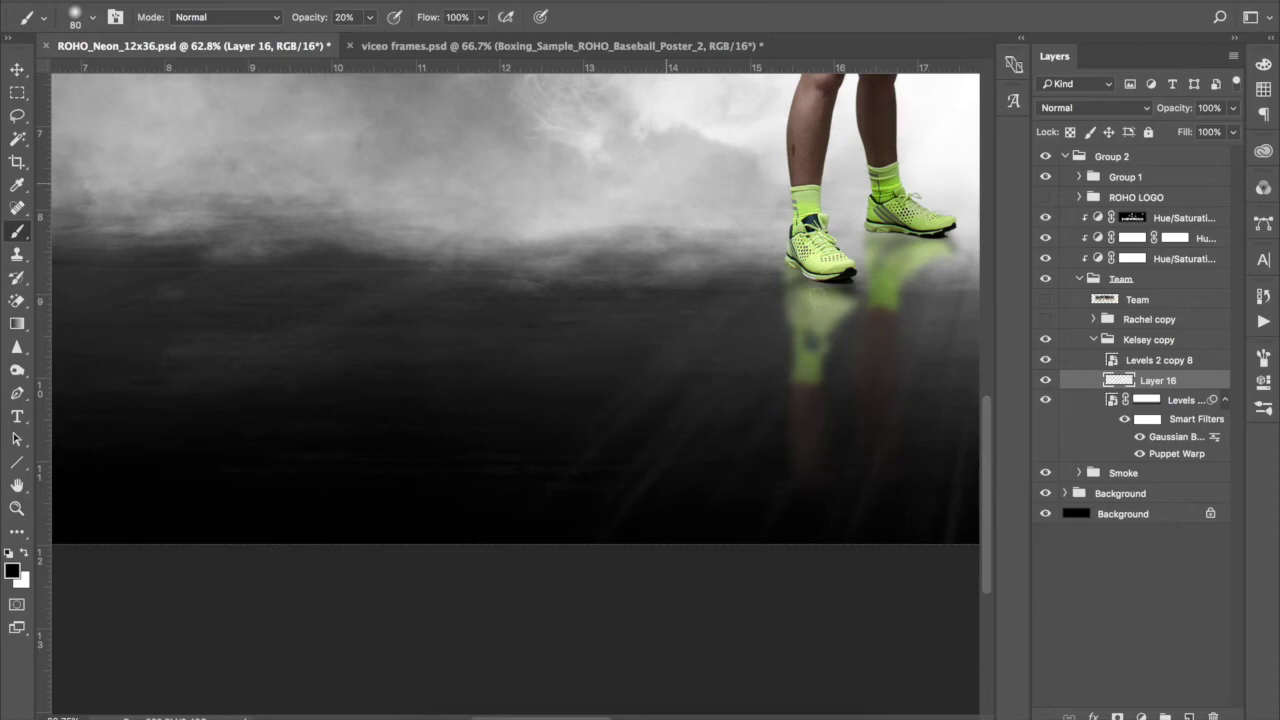
{"action": "scroll", "coordinate": [800, 295], "scroll_direction": "up", "scroll_amount": 1}
{"action": "scroll", "coordinate": [800, 295], "scroll_direction": "right", "scroll_amount": 5}
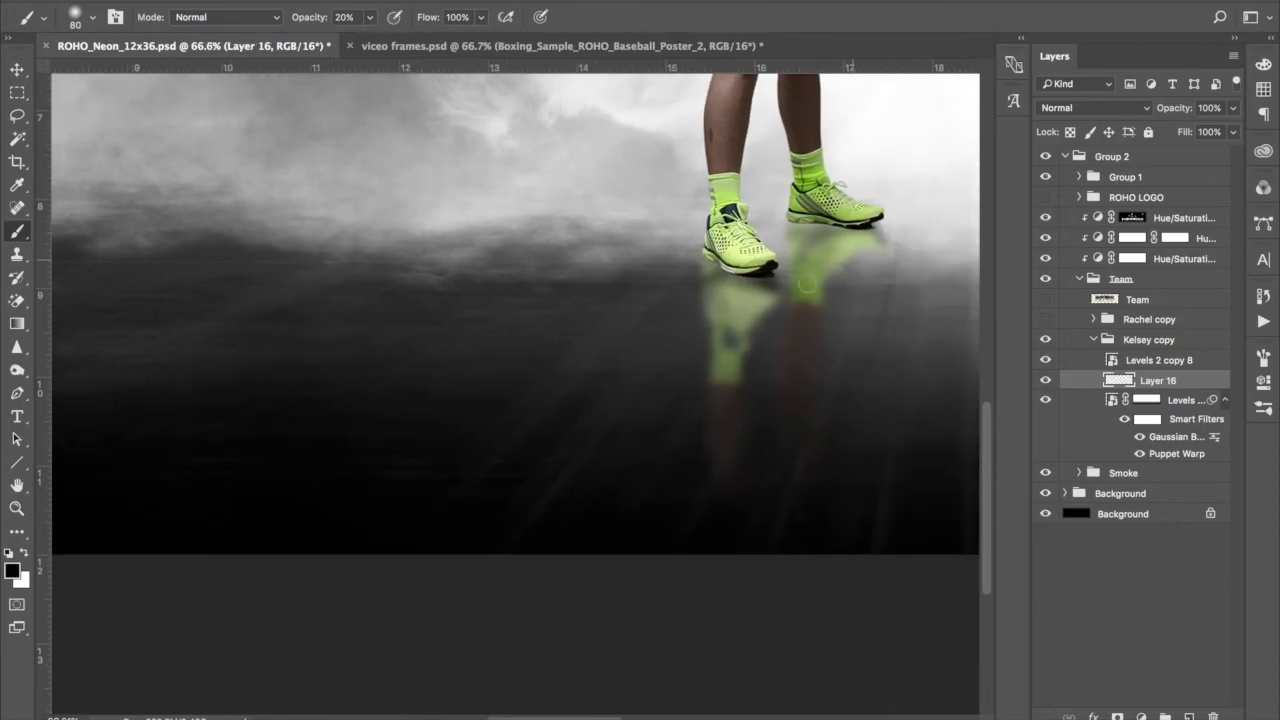
{"action": "scroll", "coordinate": [736, 295], "scroll_direction": "right", "scroll_amount": 4}
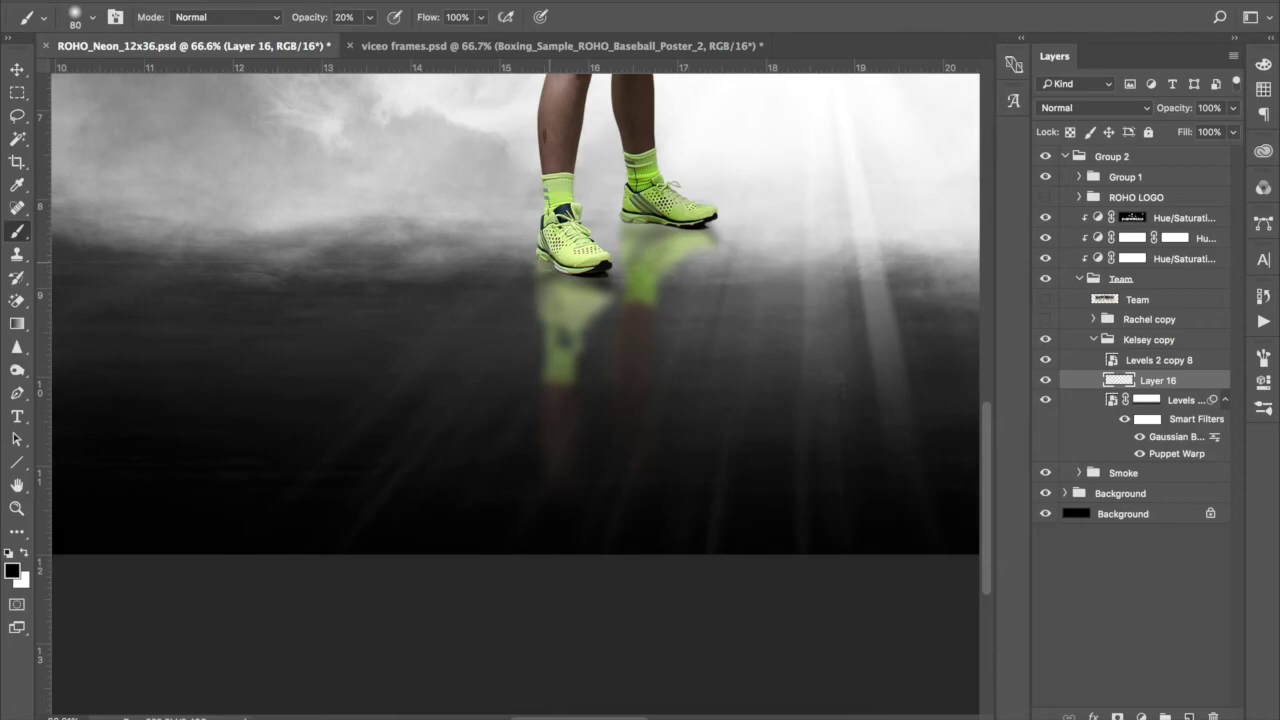
{"action": "mouse_move", "coordinate": [545, 268]}
{"action": "left_mouse_down"}
{"action": "mouse_move", "coordinate": [596, 274]}
{"action": "mouse_move", "coordinate": [549, 267]}
{"action": "left_mouse_up"}
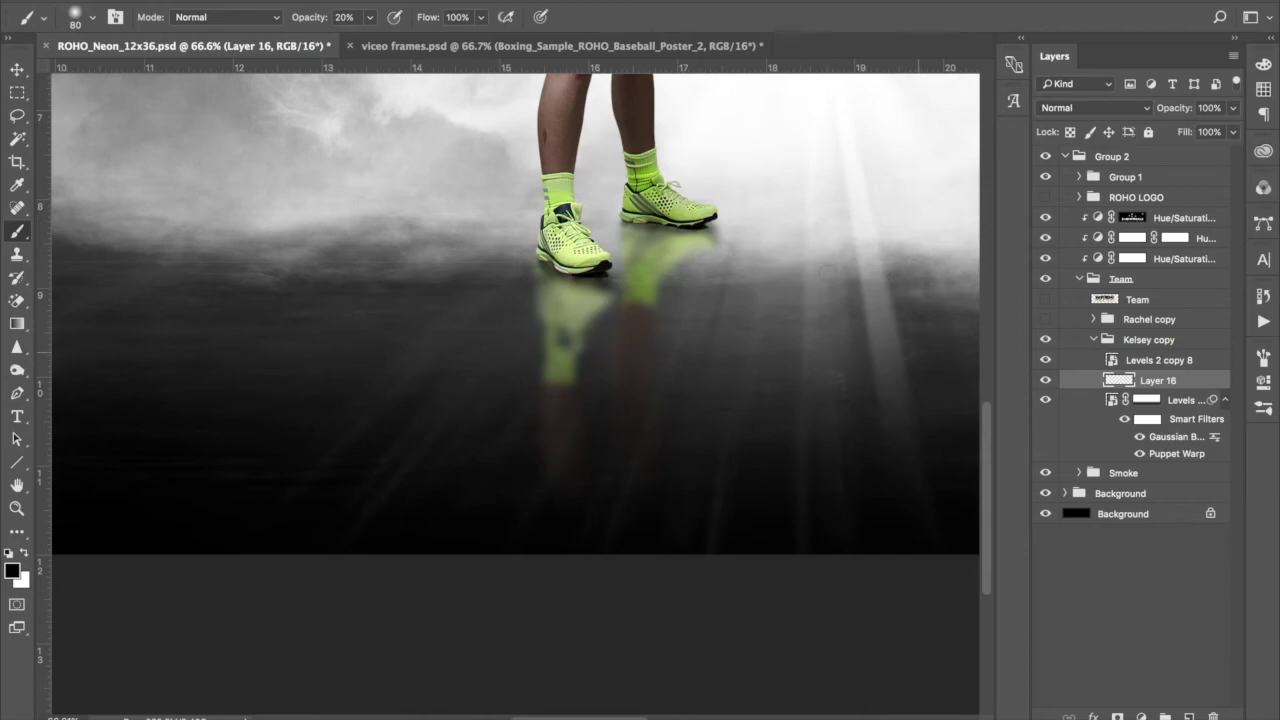
{"action": "scroll", "coordinate": [803, 336], "scroll_direction": "down", "scroll_amount": 5}
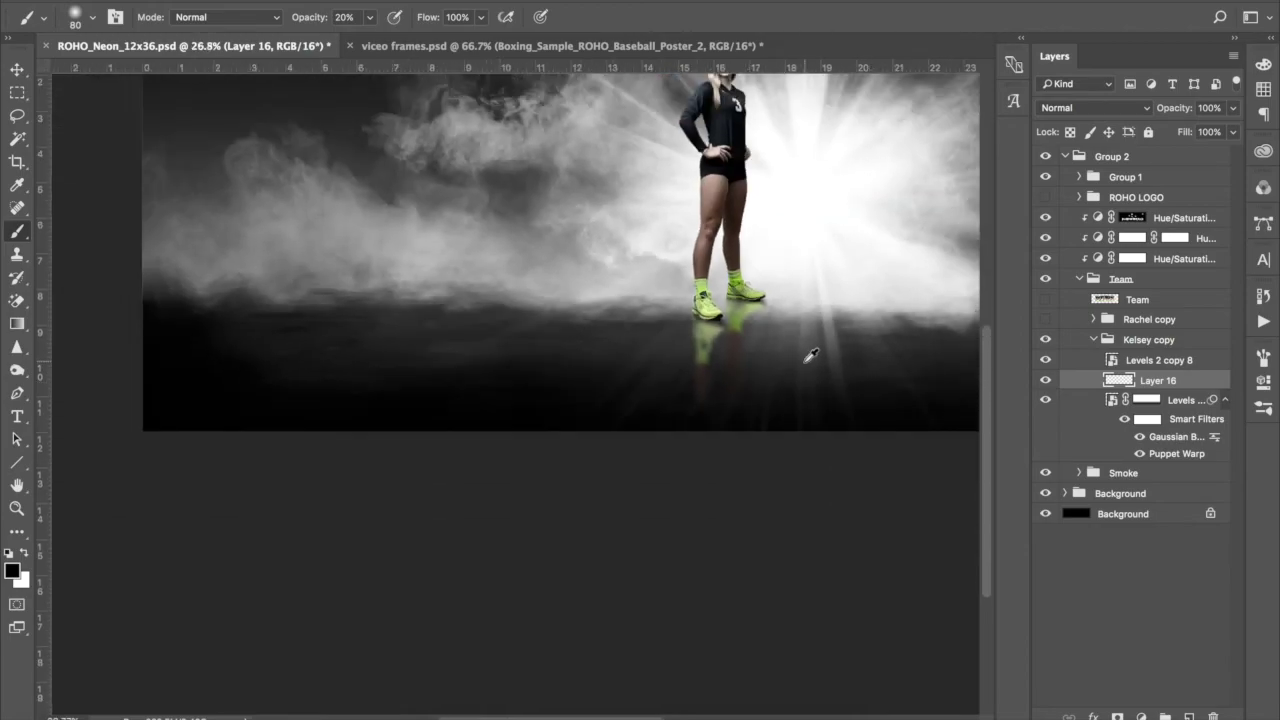
{"action": "scroll", "coordinate": [810, 356], "scroll_direction": "down", "scroll_amount": 3}
{"action": "scroll", "coordinate": [810, 356], "scroll_direction": "up", "scroll_amount": 1}
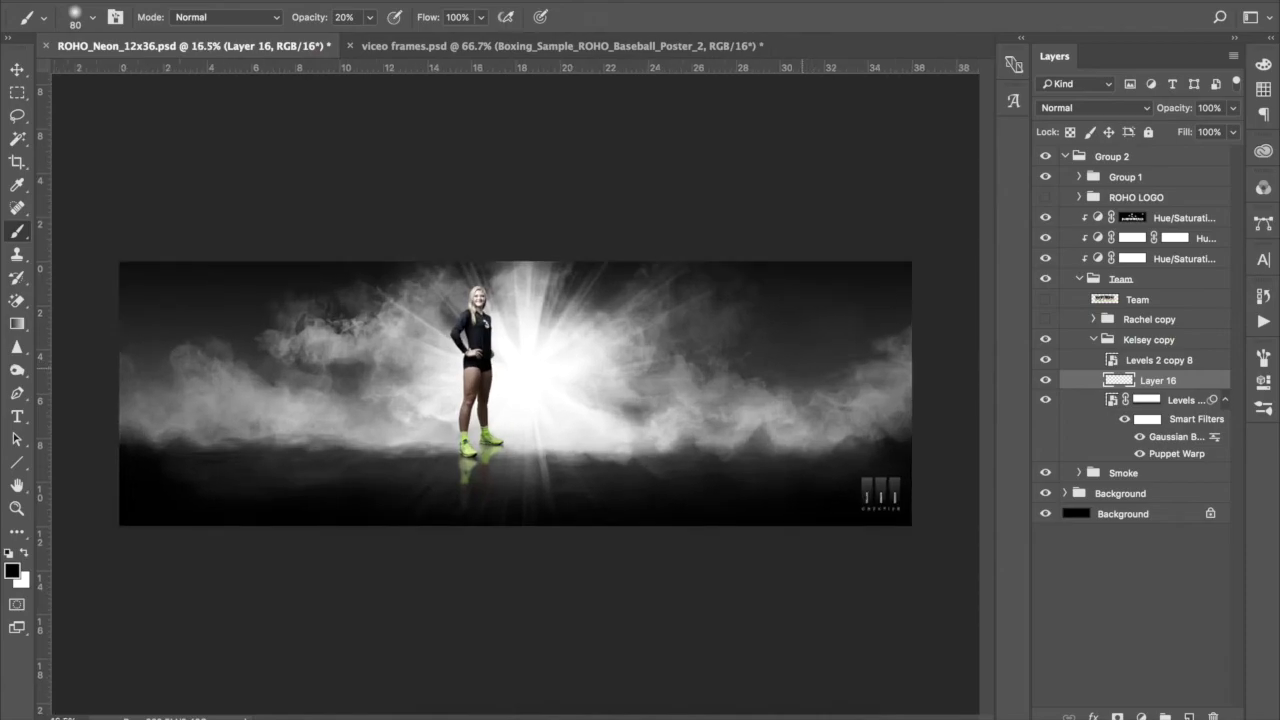
{"action": "scroll", "coordinate": [810, 360], "scroll_direction": "up", "scroll_amount": 1}
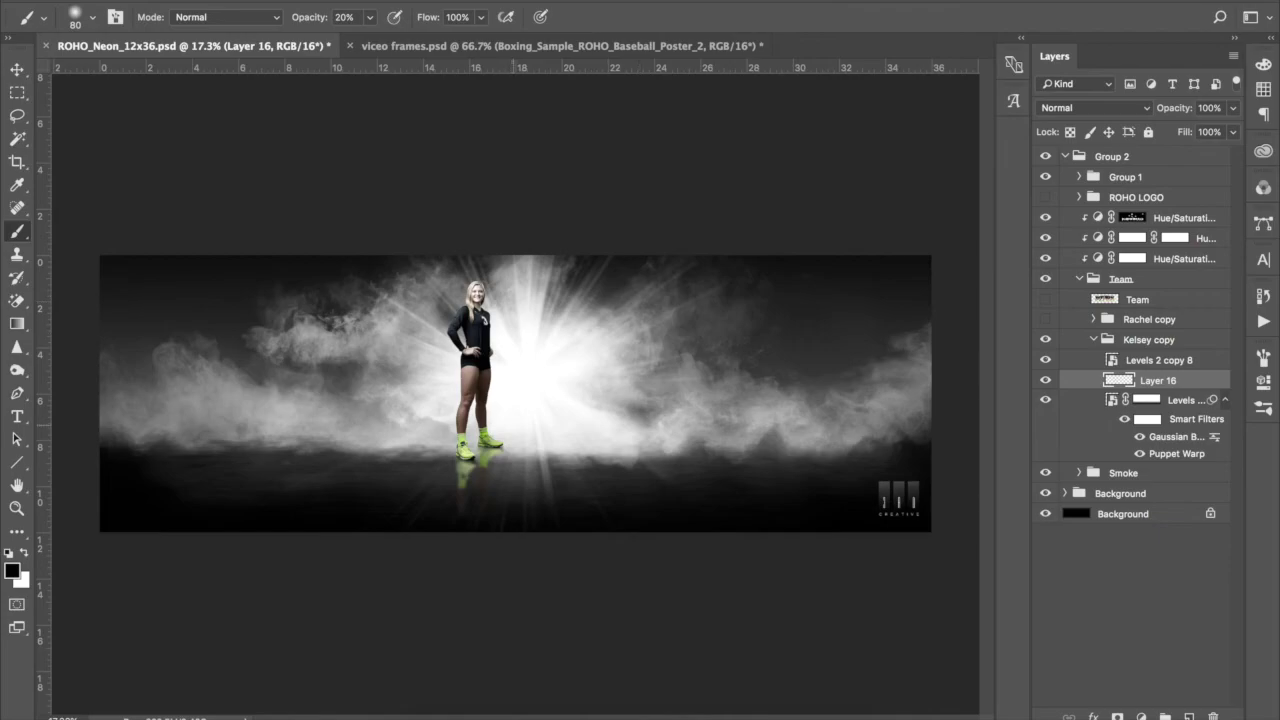
{"action": "scroll", "coordinate": [509, 406], "scroll_direction": "up", "scroll_amount": 3}
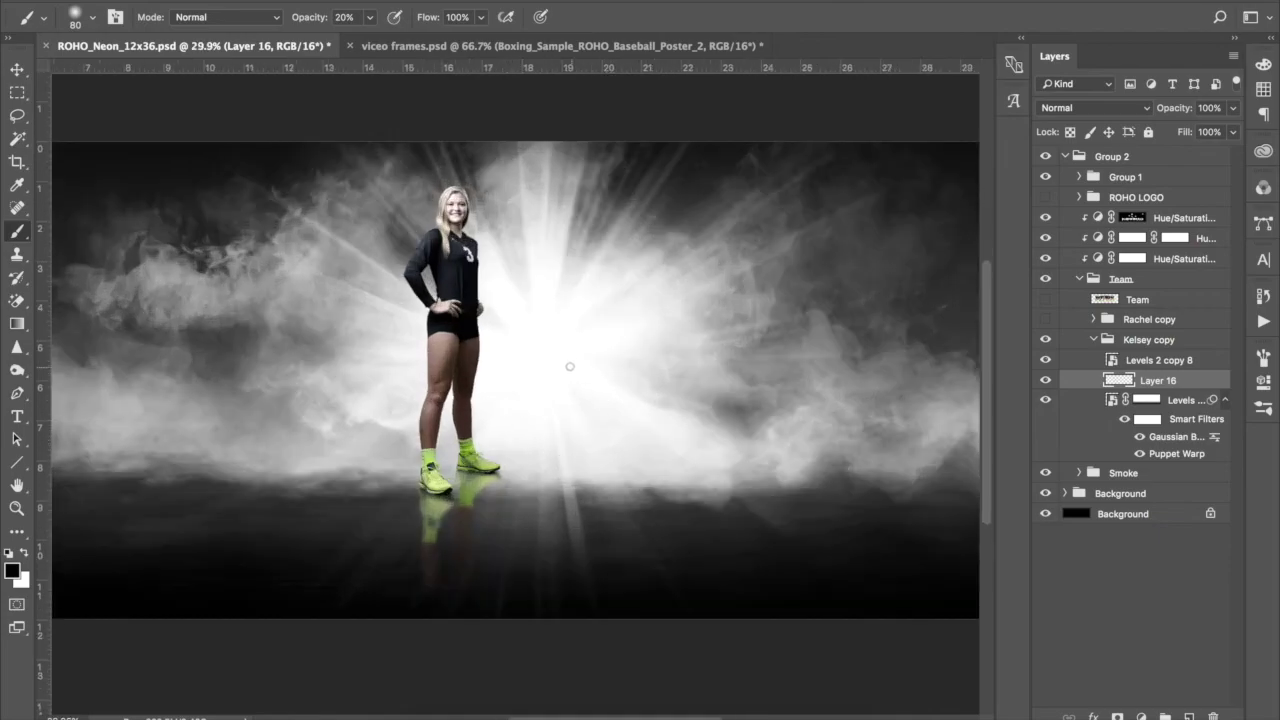